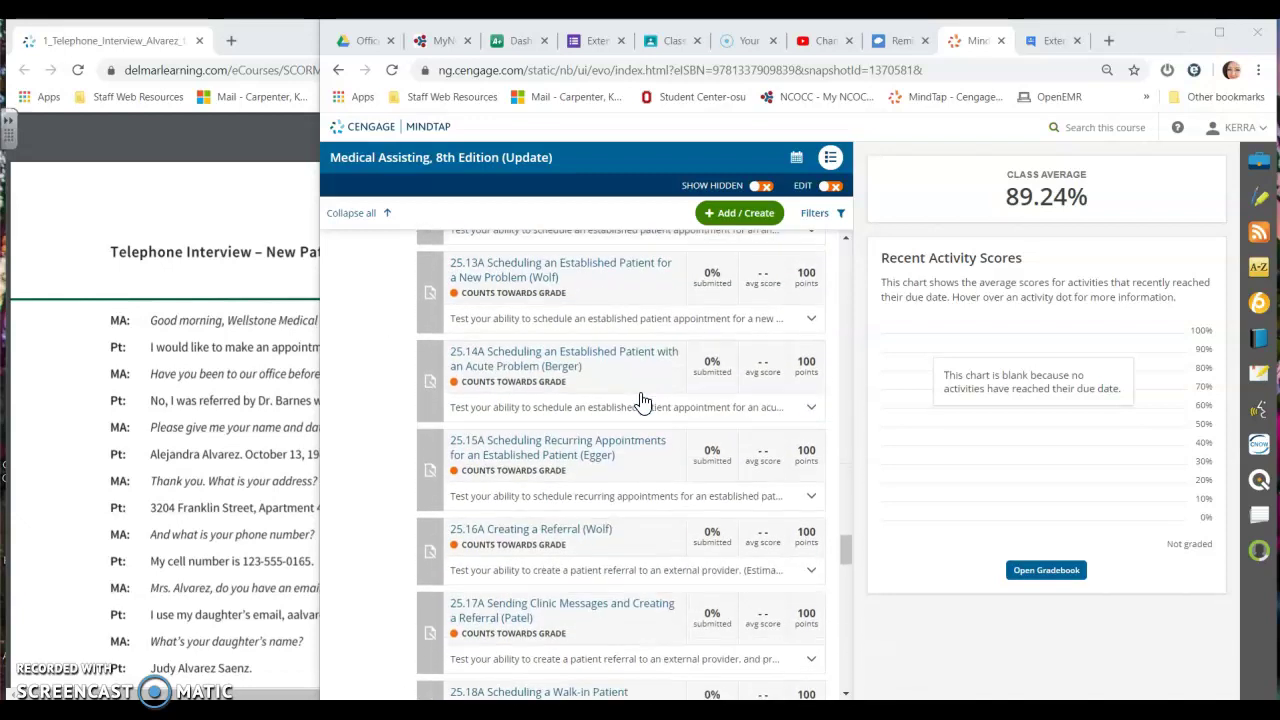
Step: Find the MOSS 3.0 Training section and open the 25.1T Entering New Patient Demographics activity
{"action": "scroll", "coordinate": [643, 400], "scroll_direction": "down", "scroll_amount": 5}
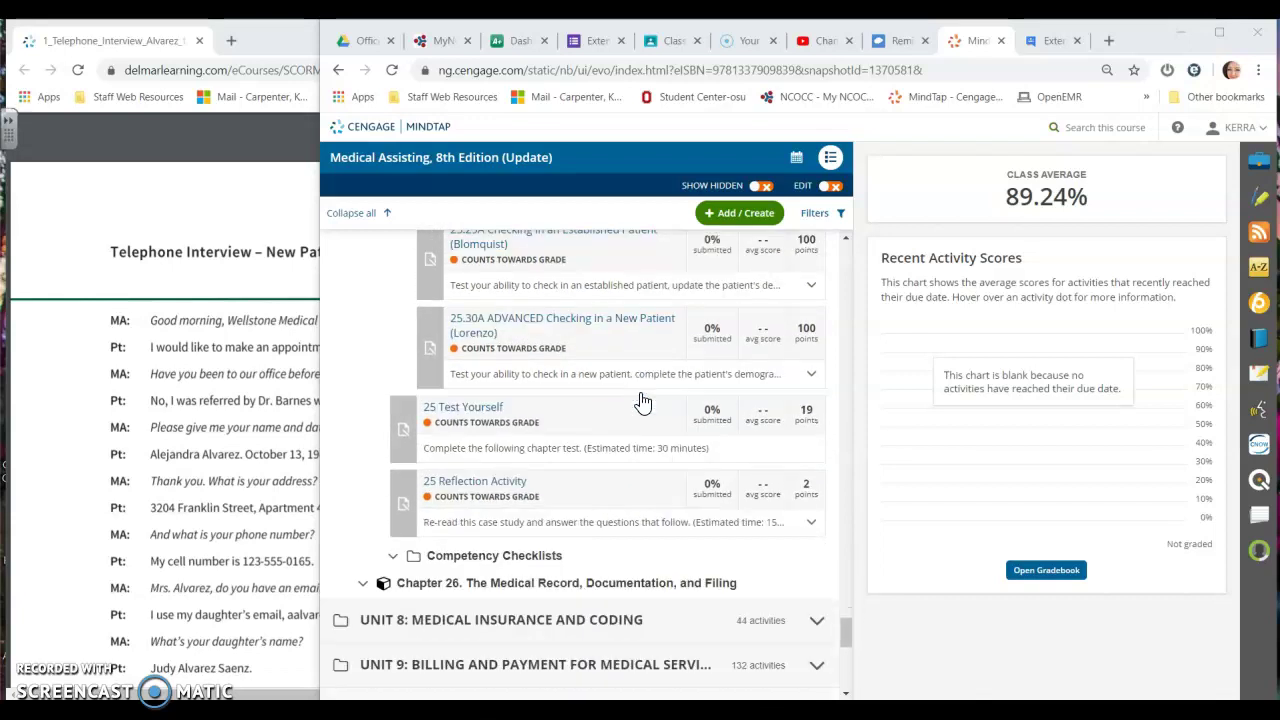
{"action": "scroll", "coordinate": [643, 400], "scroll_direction": "up", "scroll_amount": 5}
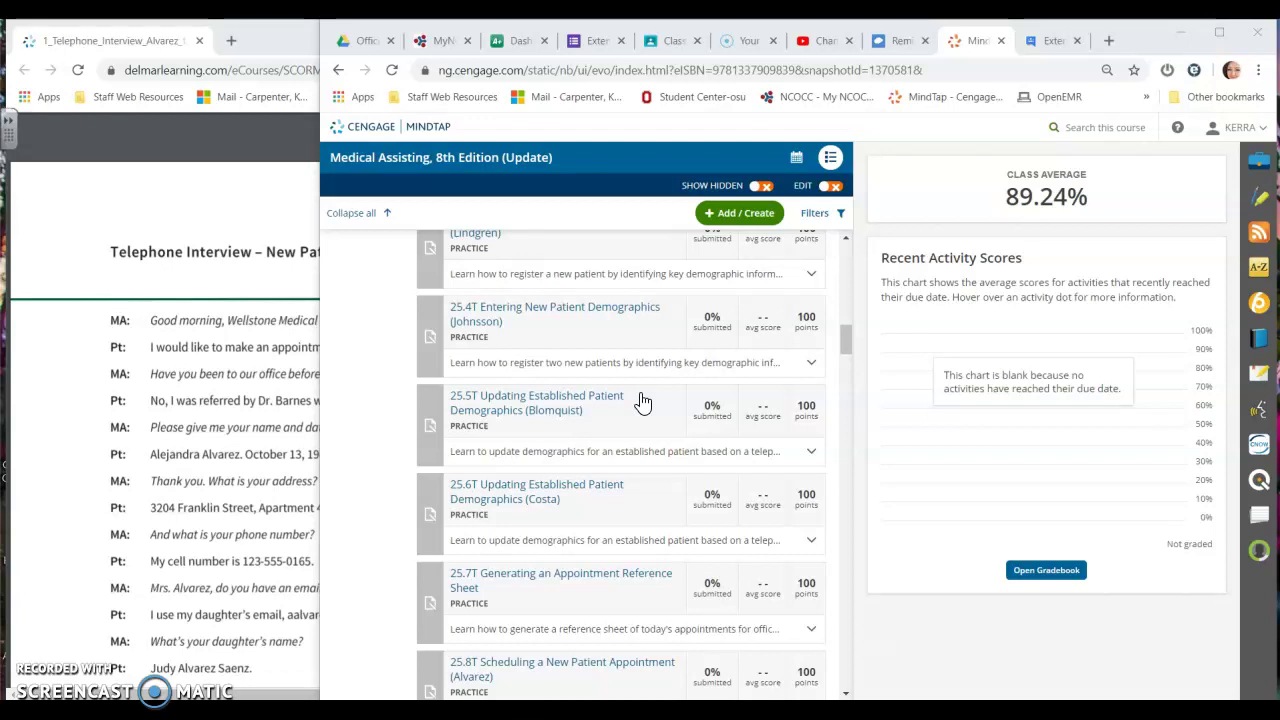
{"action": "scroll", "coordinate": [642, 401], "scroll_direction": "up", "scroll_amount": 3}
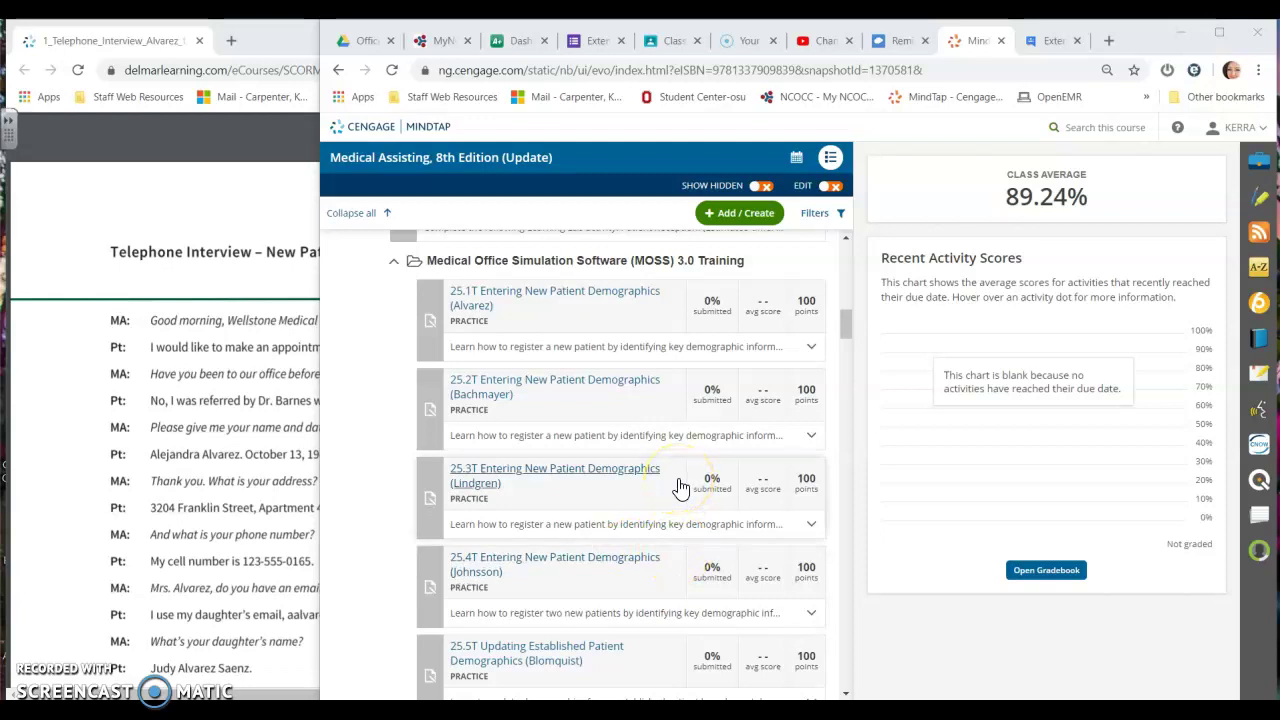
{"action": "scroll", "coordinate": [623, 360], "scroll_direction": "up", "scroll_amount": 2}
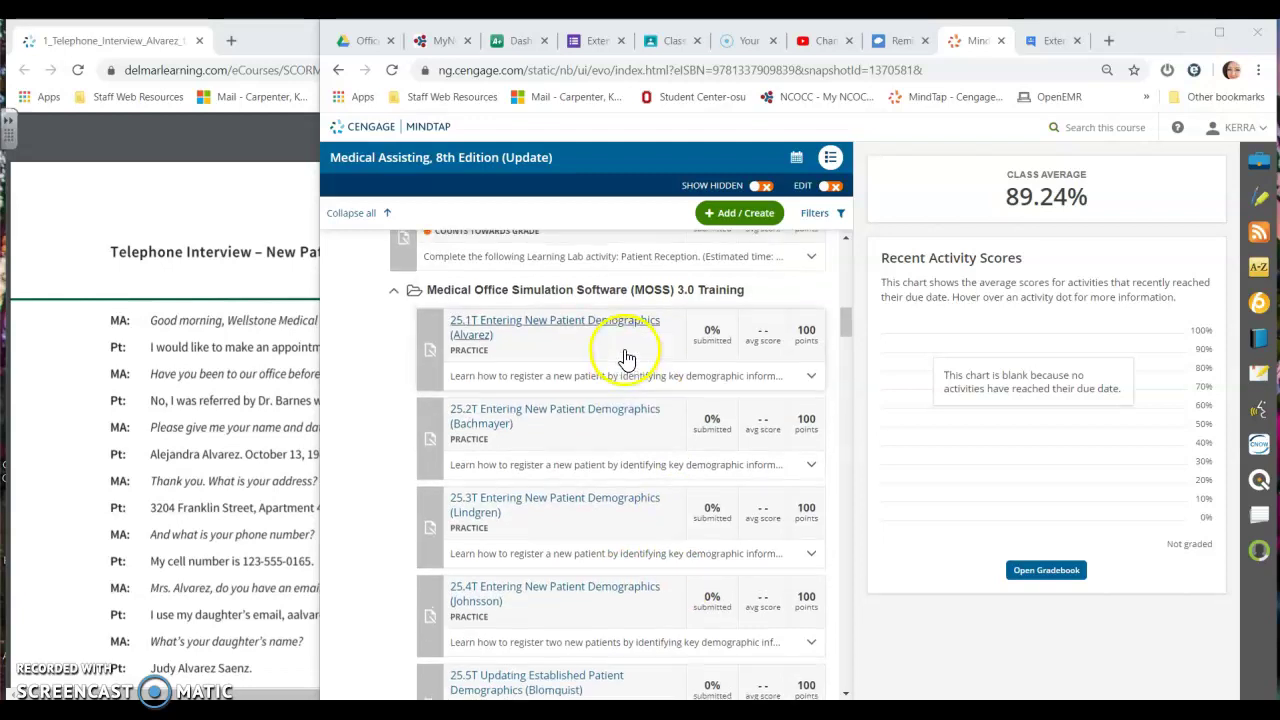
{"action": "scroll", "coordinate": [623, 390], "scroll_direction": "up", "scroll_amount": 6}
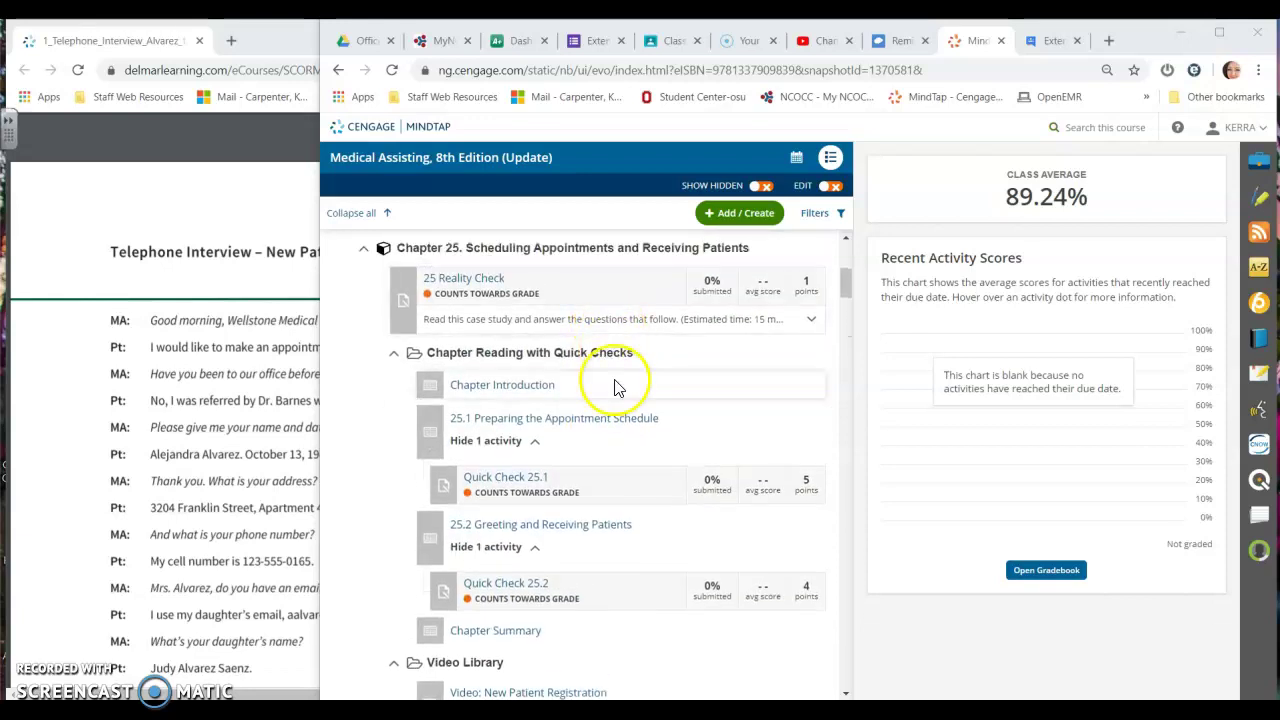
{"action": "scroll", "coordinate": [615, 480], "scroll_direction": "down", "scroll_amount": 4}
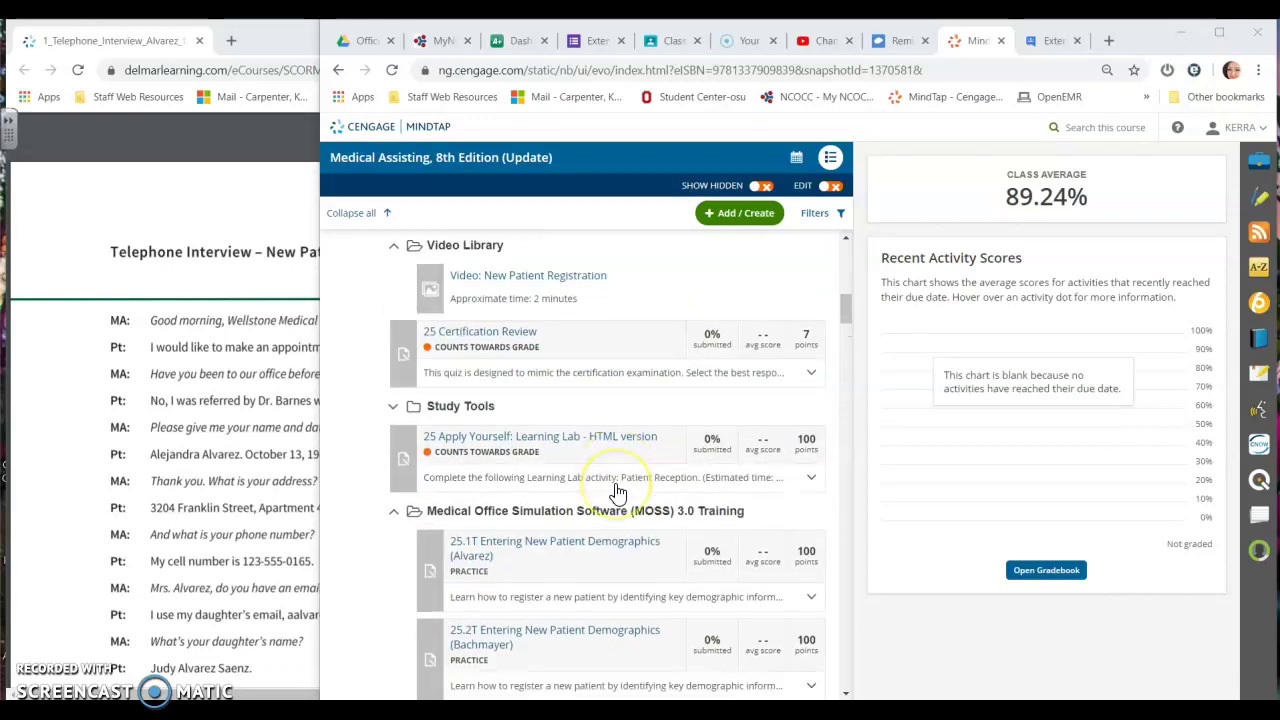
{"action": "scroll", "coordinate": [617, 492], "scroll_direction": "down", "scroll_amount": 1}
{"action": "left_click", "coordinate": [615, 472]}
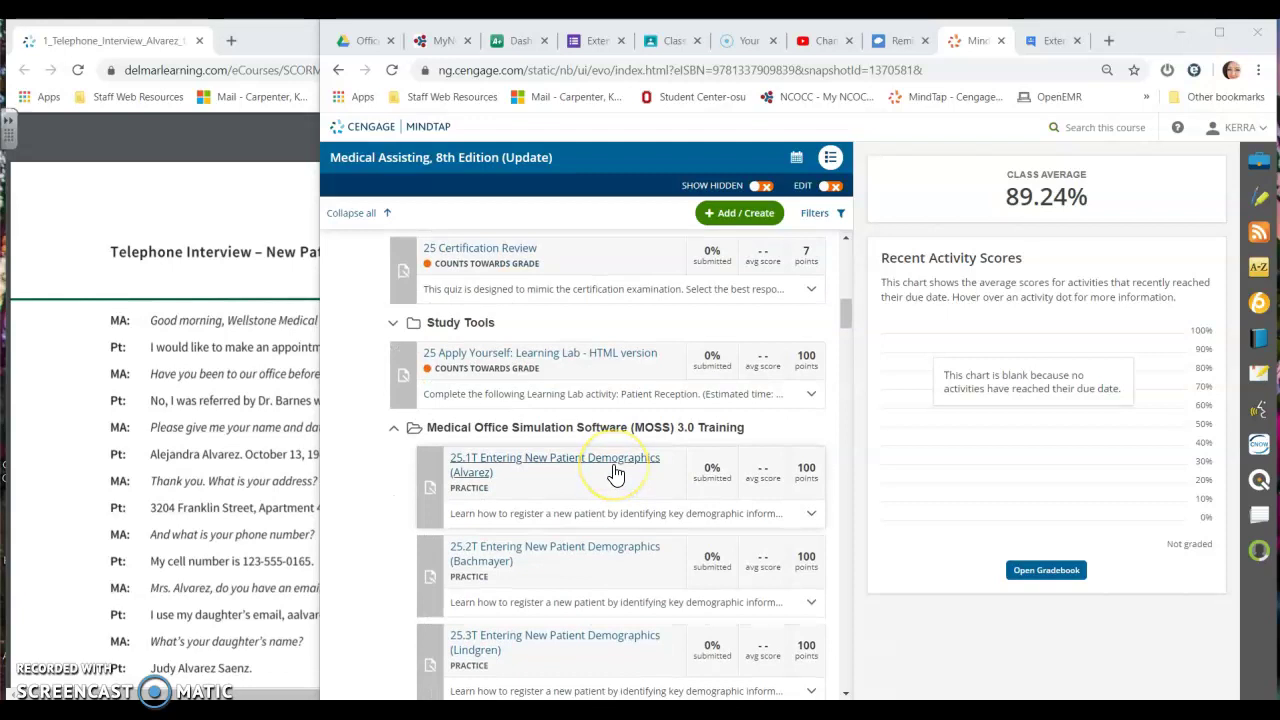
{"action": "left_click", "coordinate": [609, 466]}
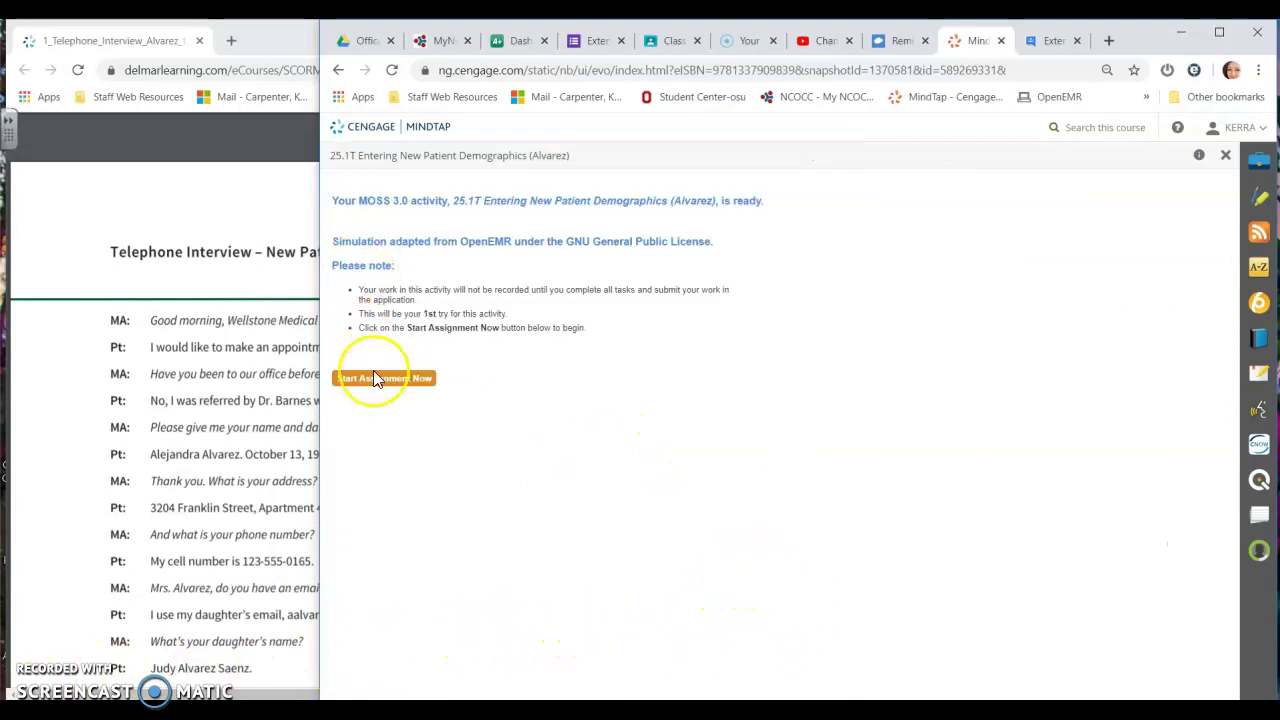
Step: Start the assignment and dismiss the Get Started tour, Task Panel tip and Learning Objectives dialog
{"action": "left_click", "coordinate": [375, 378]}
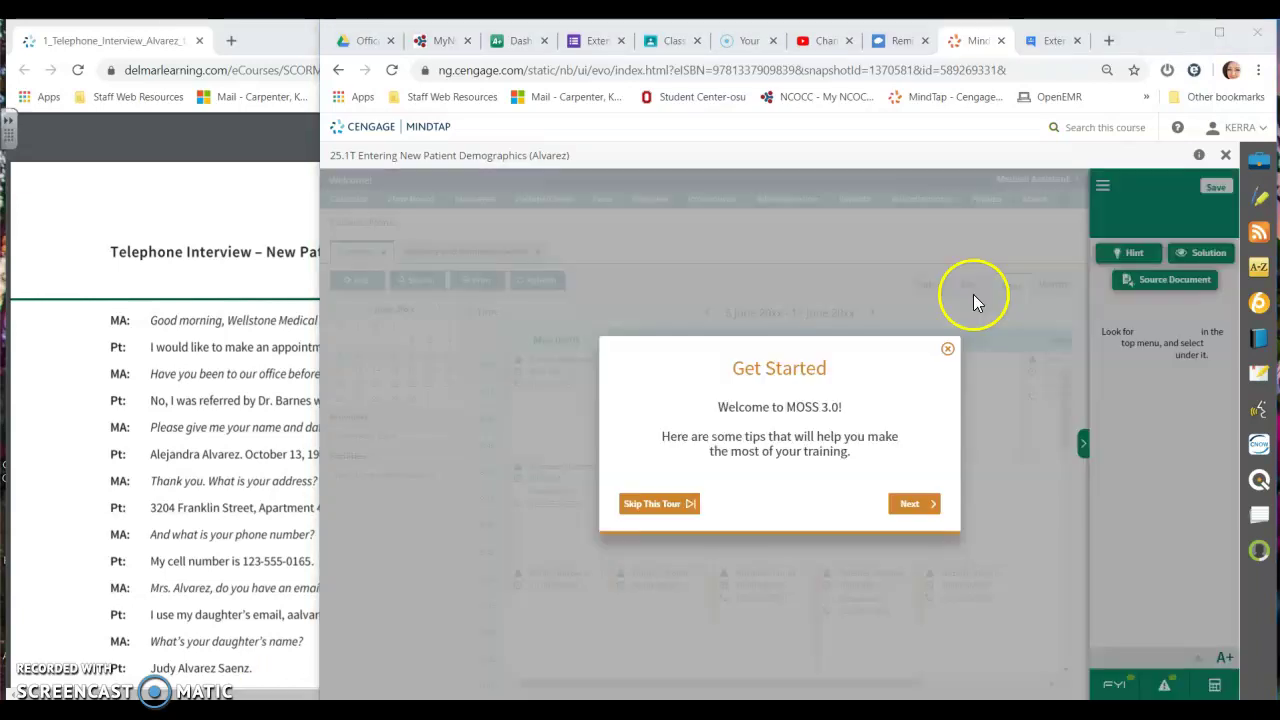
{"action": "left_click", "coordinate": [909, 504]}
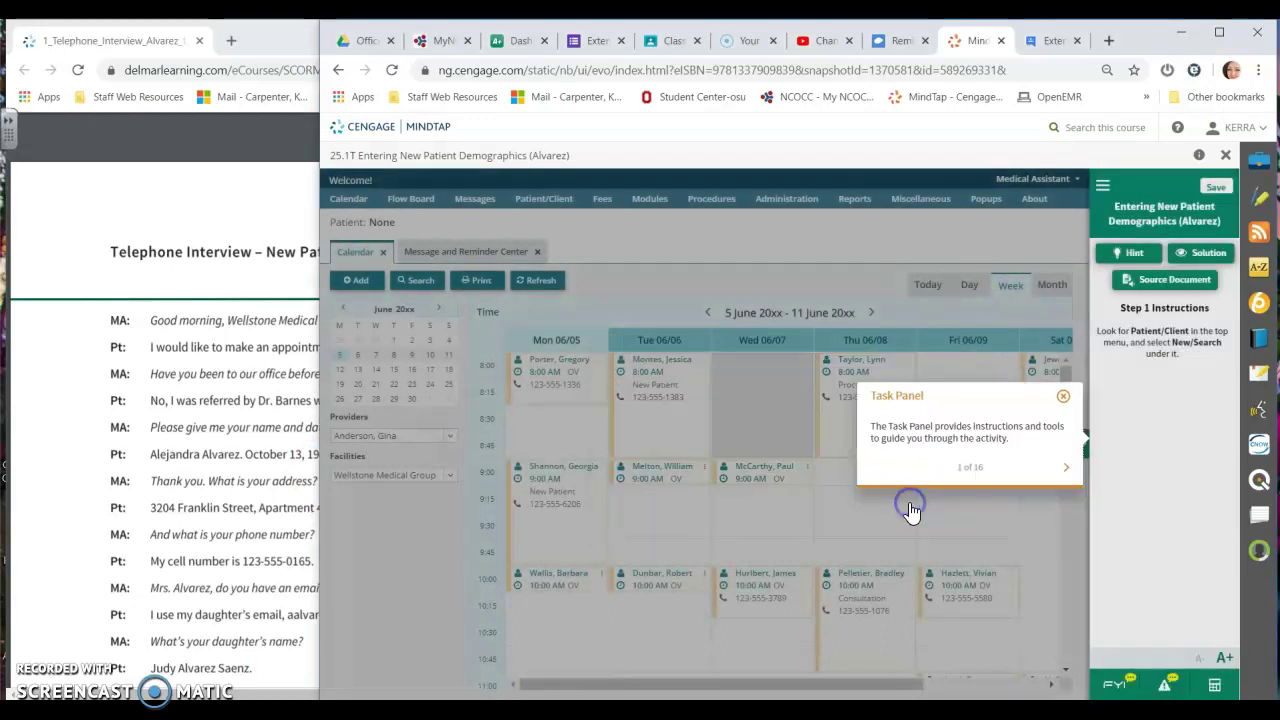
{"action": "left_click", "coordinate": [1064, 400]}
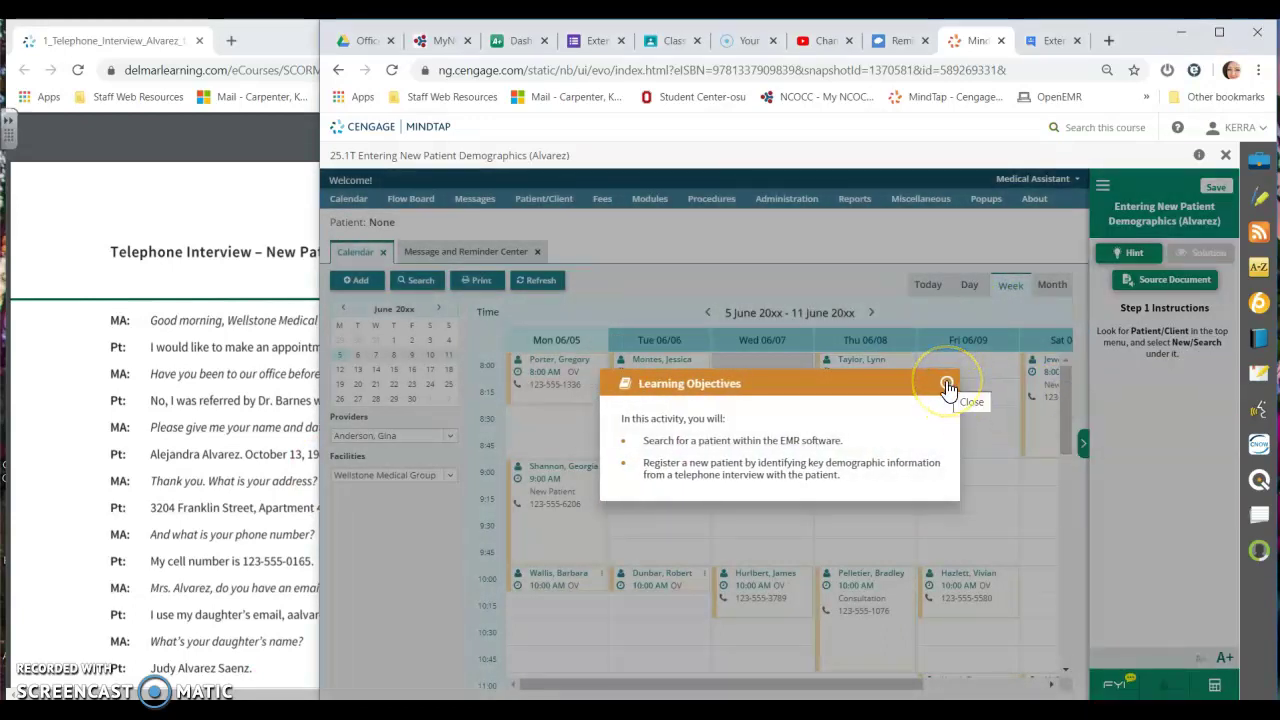
{"action": "left_click", "coordinate": [946, 384]}
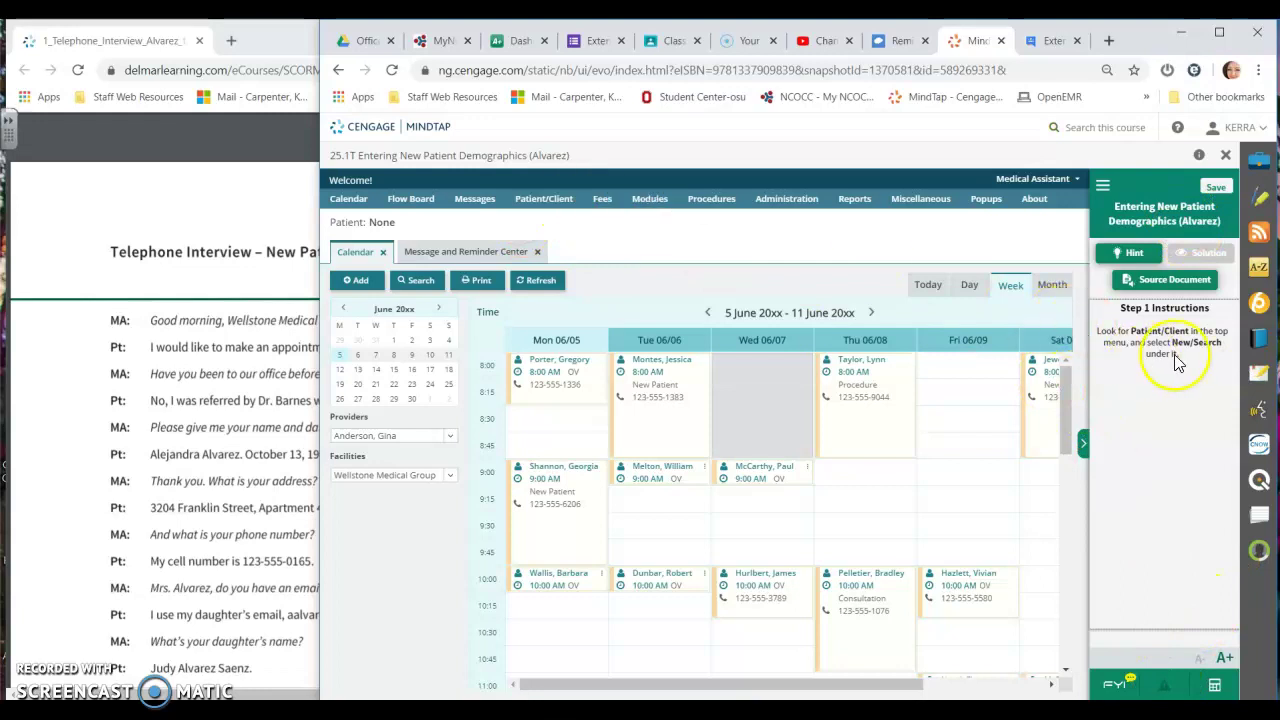
Step: Open Patient/Client > New/Search and display the Telephone Interview – New Patient source document
{"action": "left_click", "coordinate": [559, 205]}
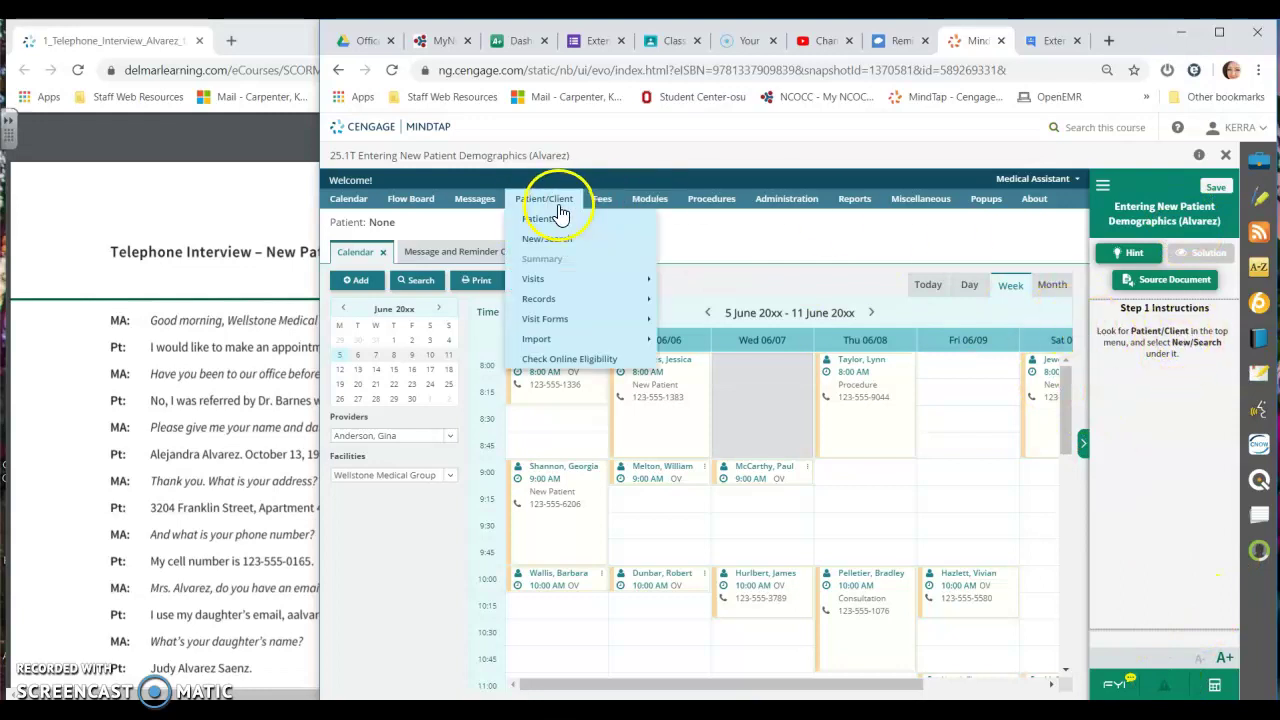
{"action": "left_click", "coordinate": [862, 208]}
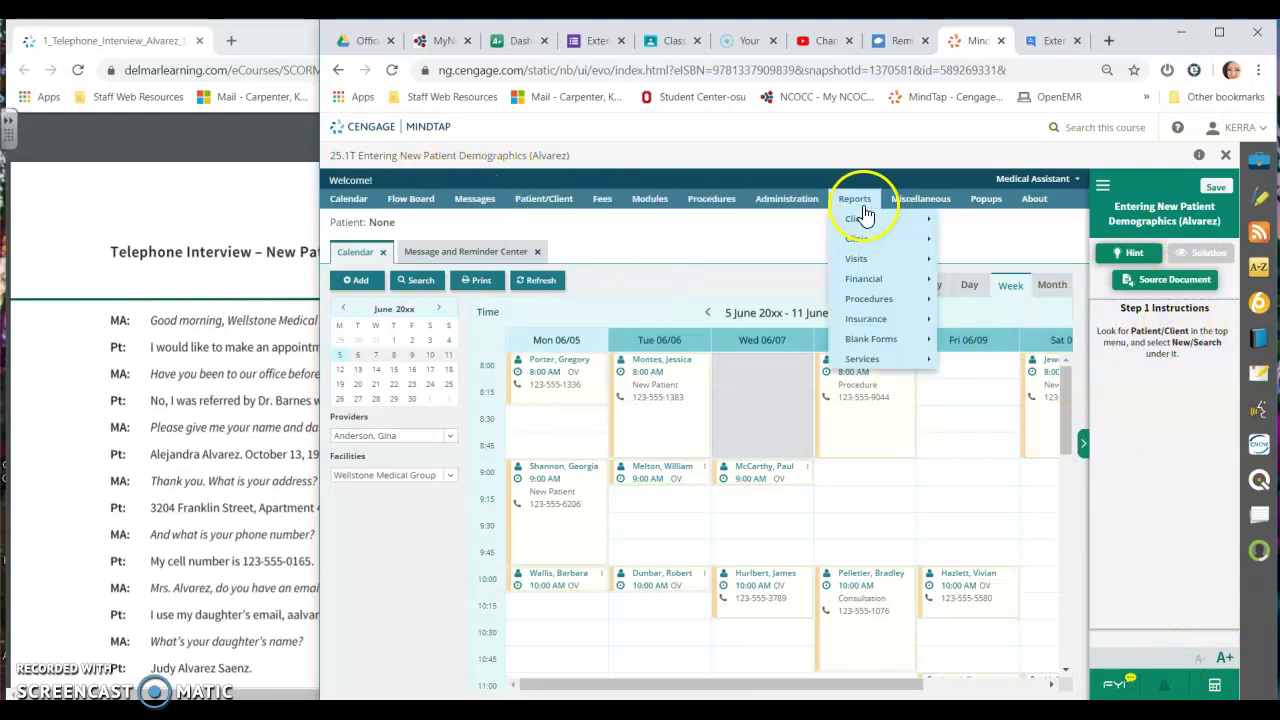
{"action": "left_click", "coordinate": [540, 205]}
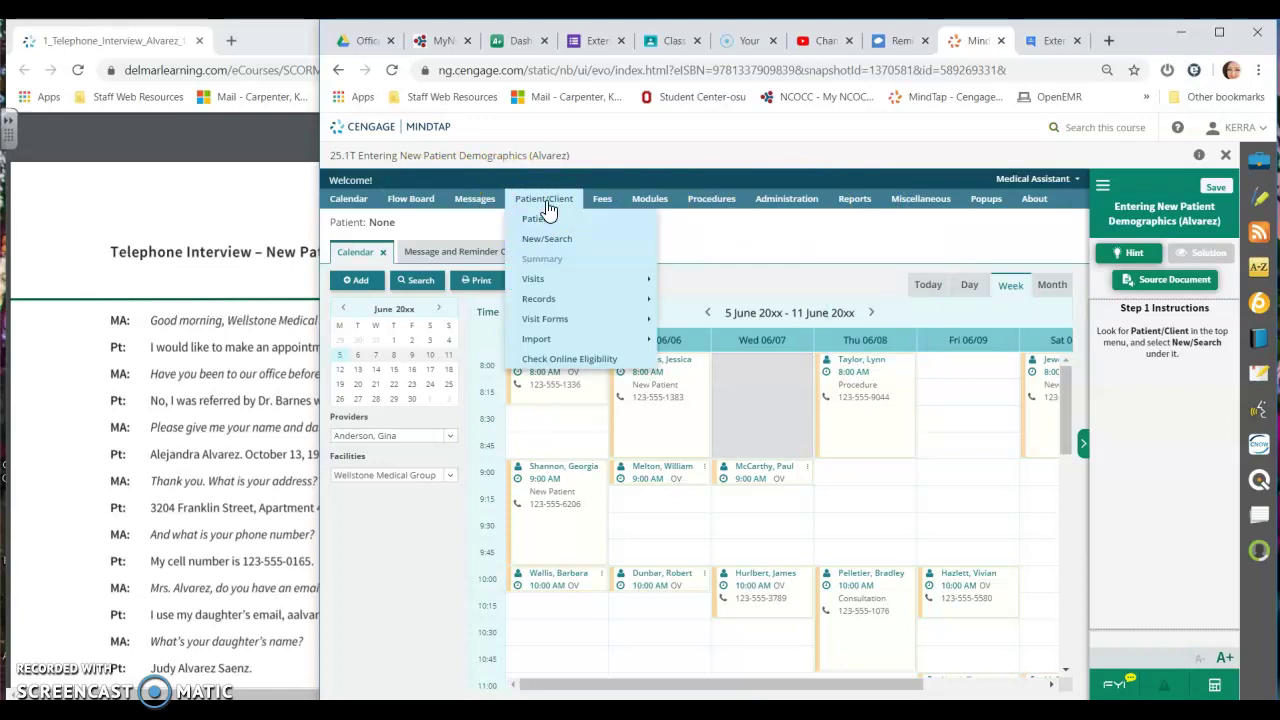
{"action": "left_click", "coordinate": [547, 239]}
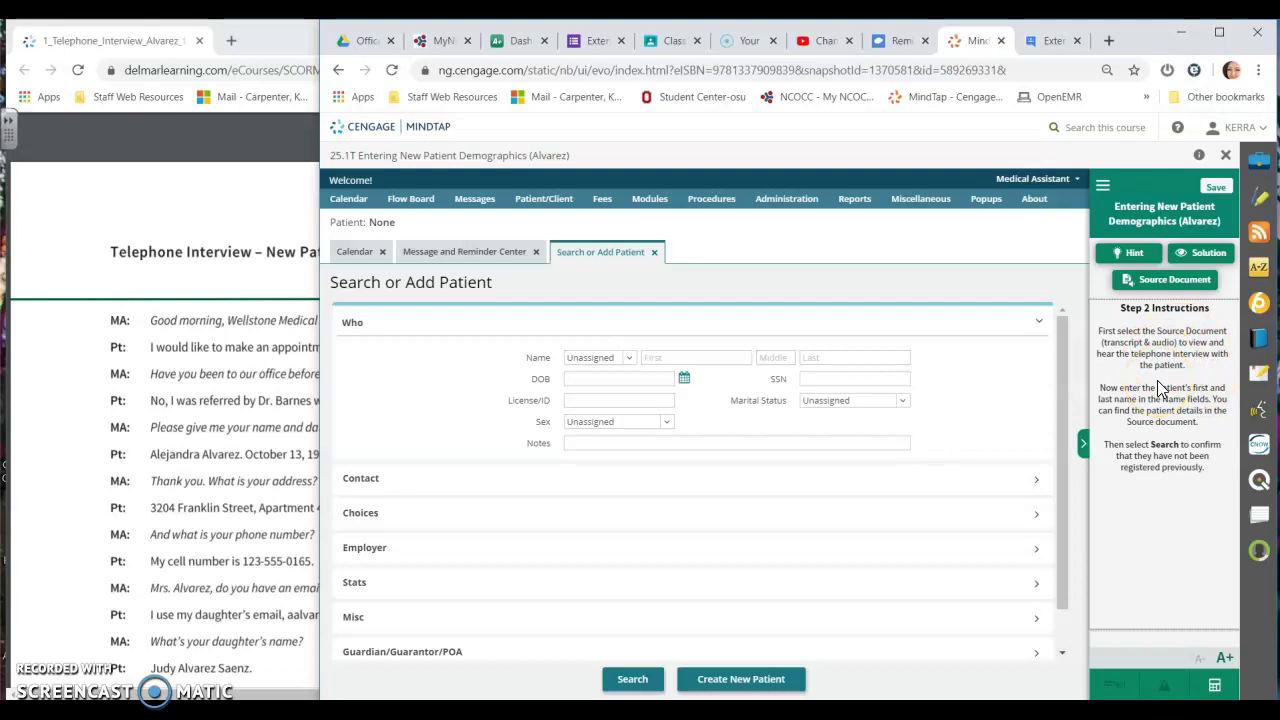
{"action": "left_click", "coordinate": [1170, 285]}
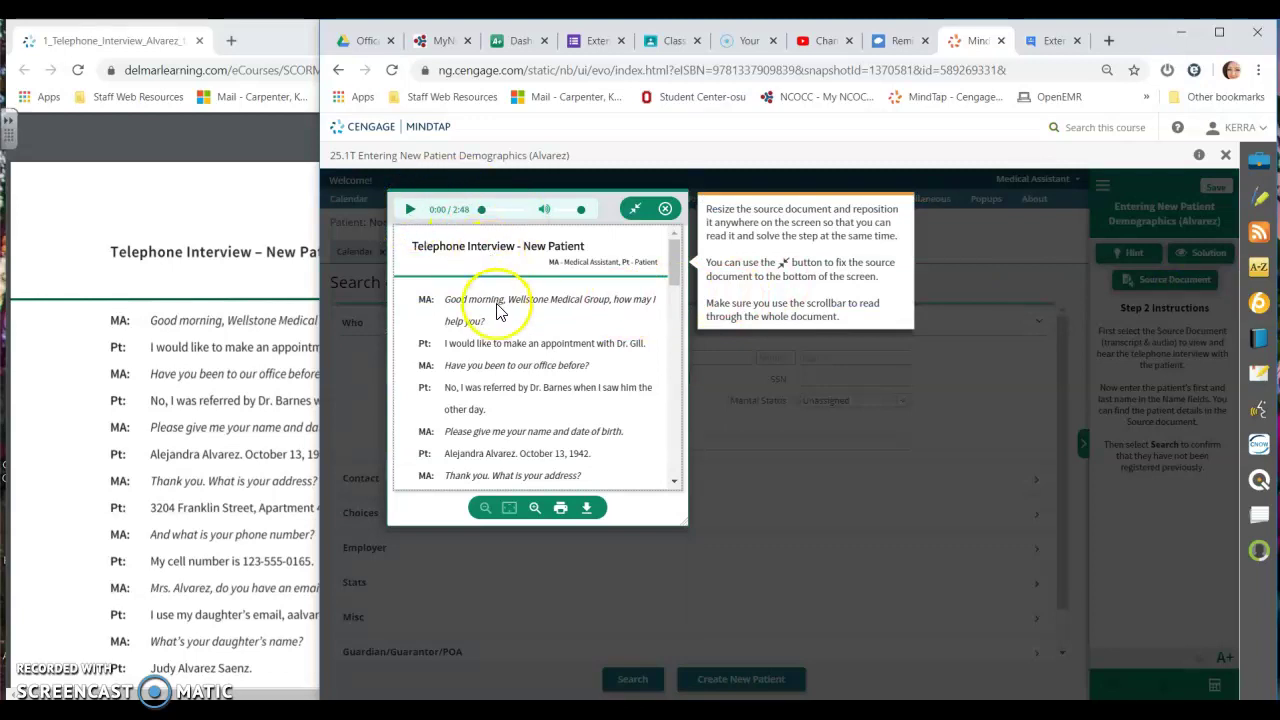
Step: Read the interview transcript, close the popup, and keep the PDF transcript open alongside MOSS
{"action": "left_click_drag", "start_coordinate": [674, 290], "coordinate": [687, 253]}
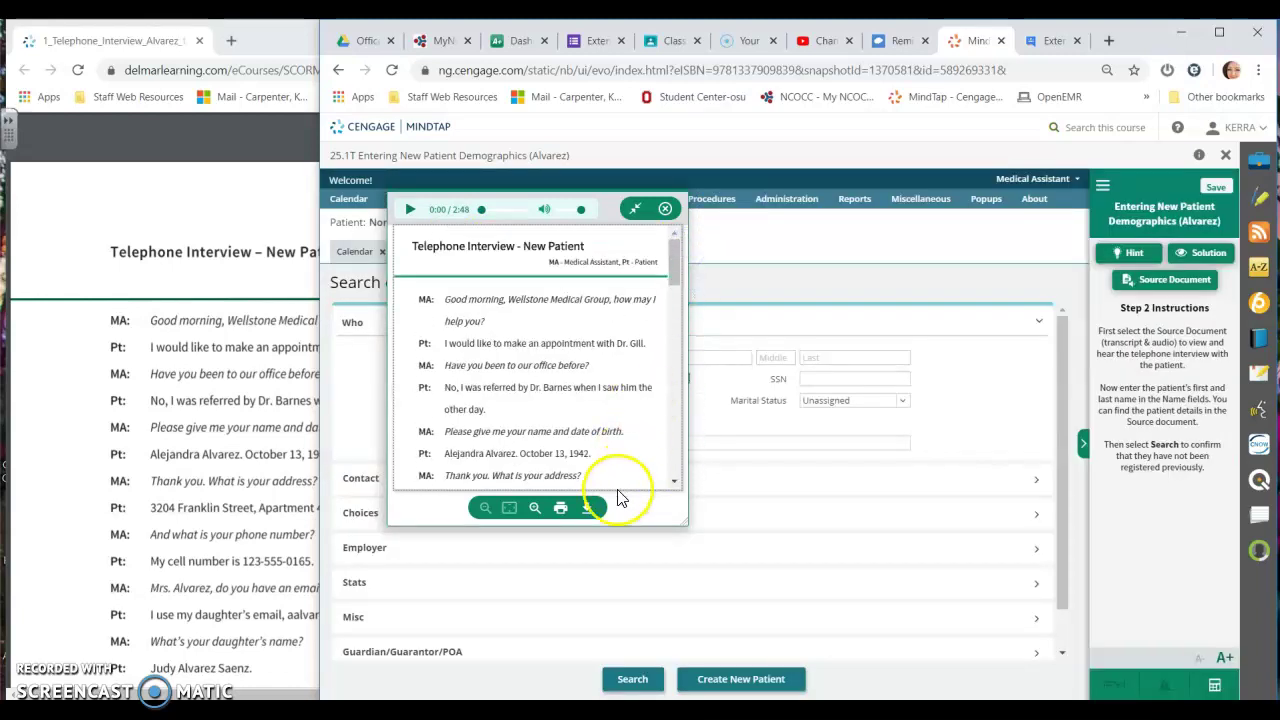
{"action": "left_click", "coordinate": [665, 208]}
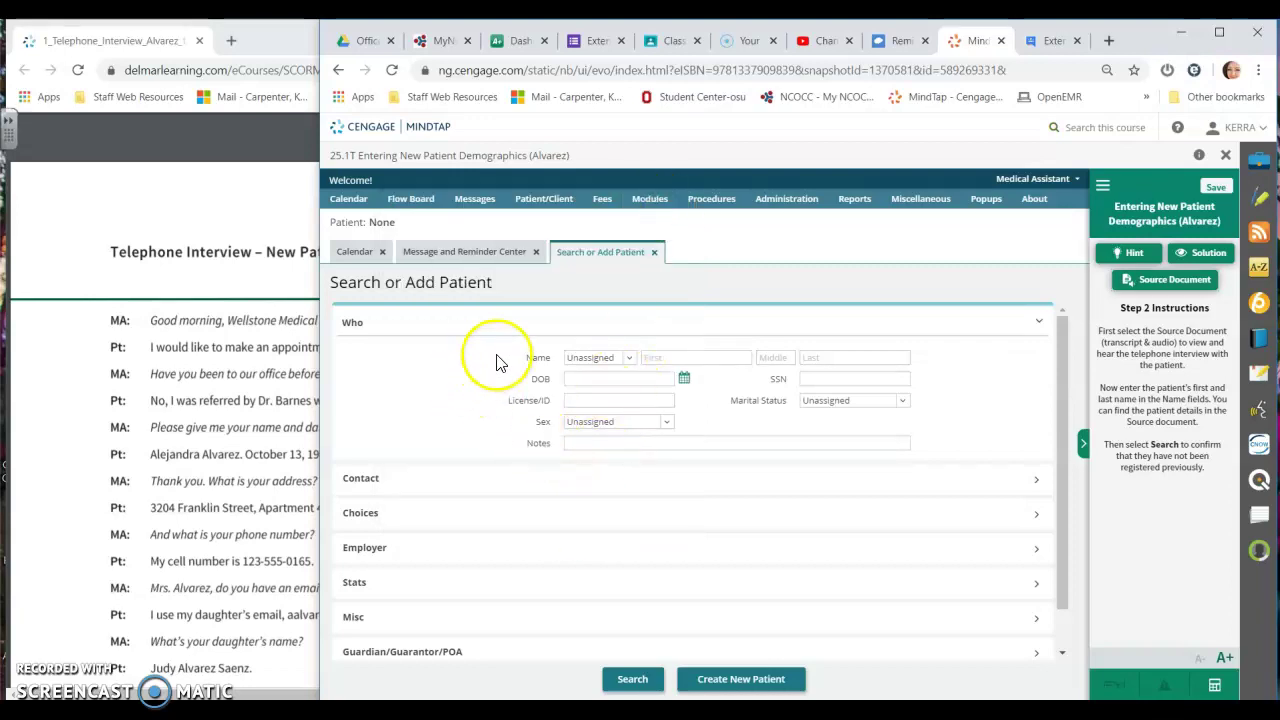
{"action": "left_click", "coordinate": [222, 390]}
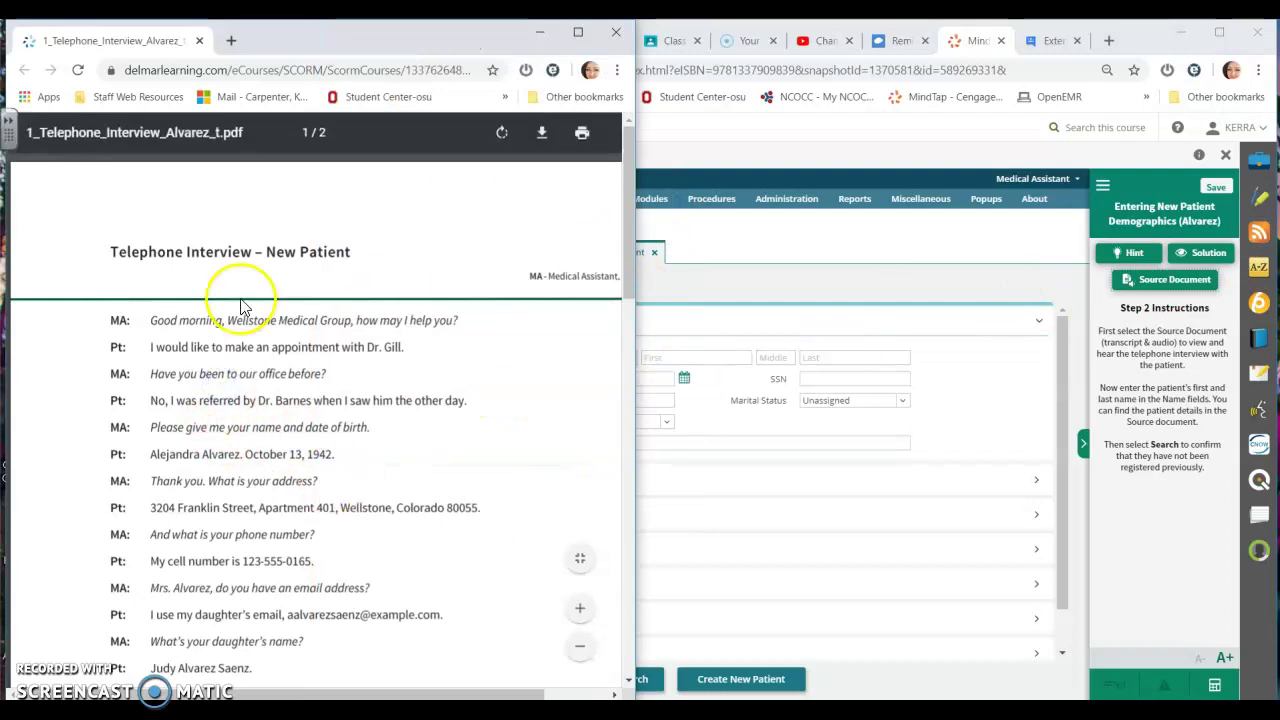
{"action": "left_click", "coordinate": [803, 320]}
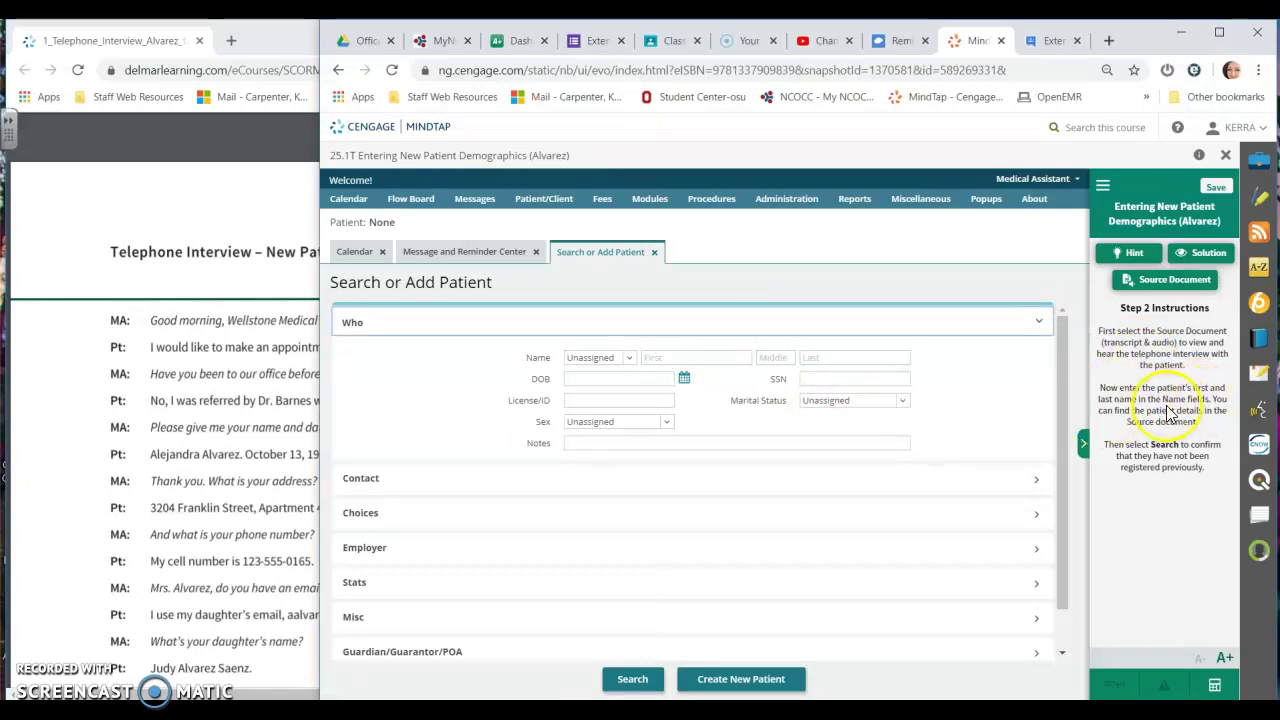
Step: Enter the patient's first and last name, search, and acknowledge 'No records found.'
{"action": "left_click", "coordinate": [727, 357]}
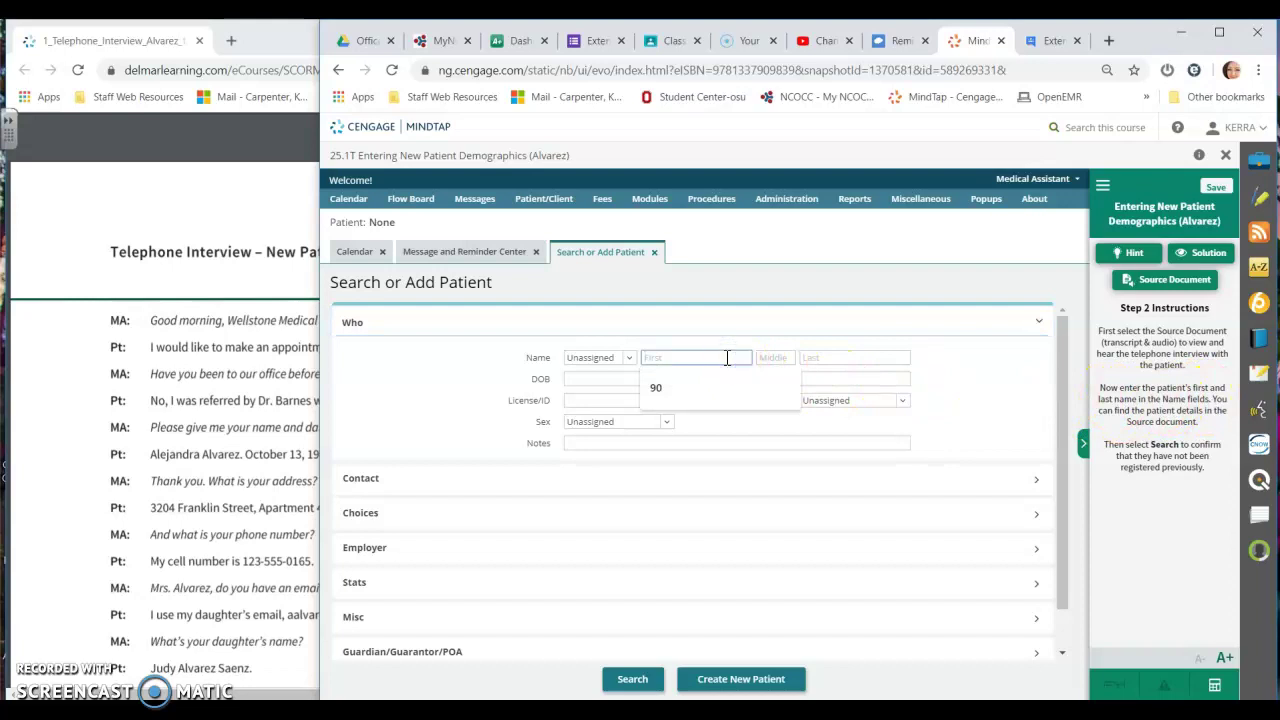
{"action": "type", "text": "alejand"}
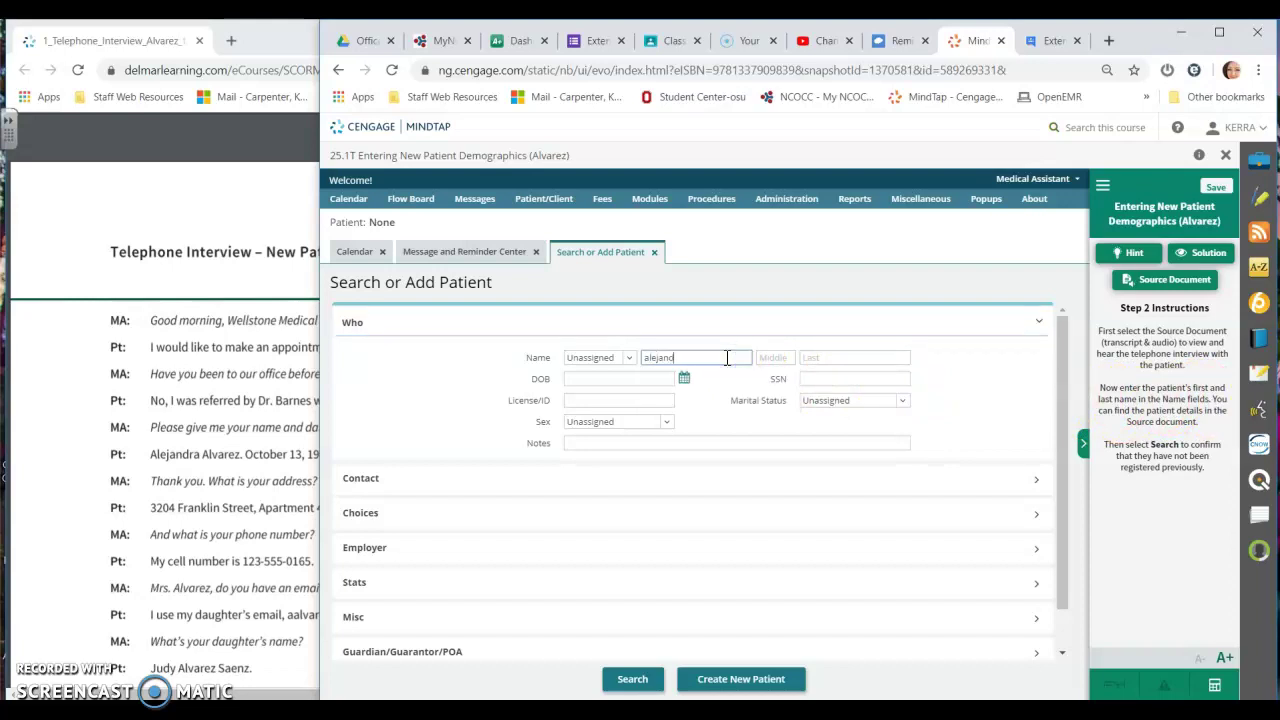
{"action": "type", "text": "ra"}
{"action": "key", "text": "Tab"}
{"action": "key", "text": "Tab"}
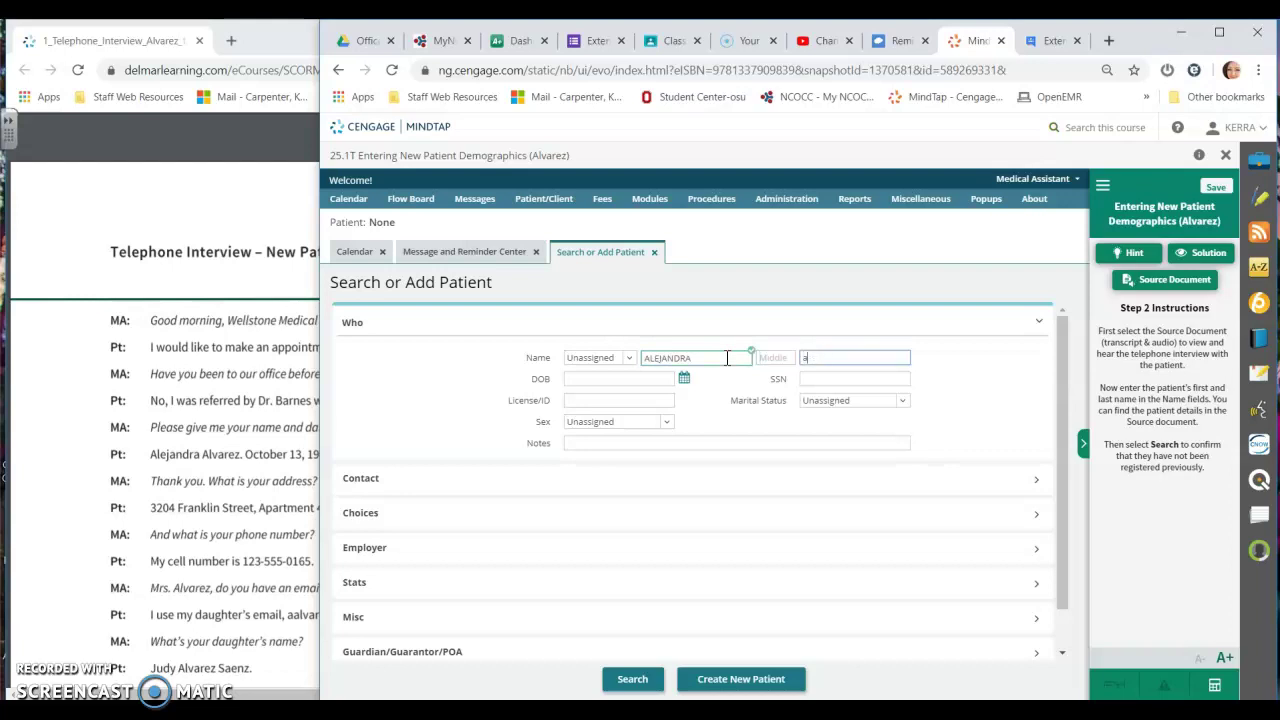
{"action": "type", "text": "alvarez"}
{"action": "key", "text": "Tab"}
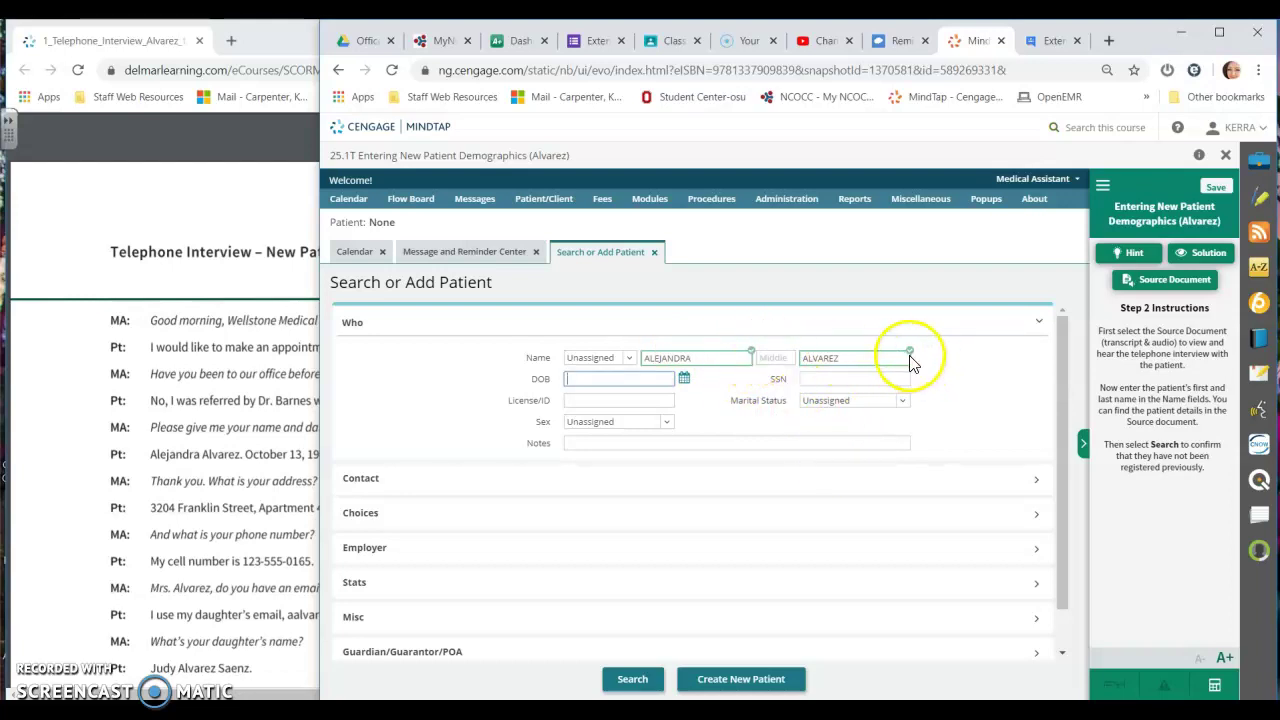
{"action": "left_click", "coordinate": [634, 679]}
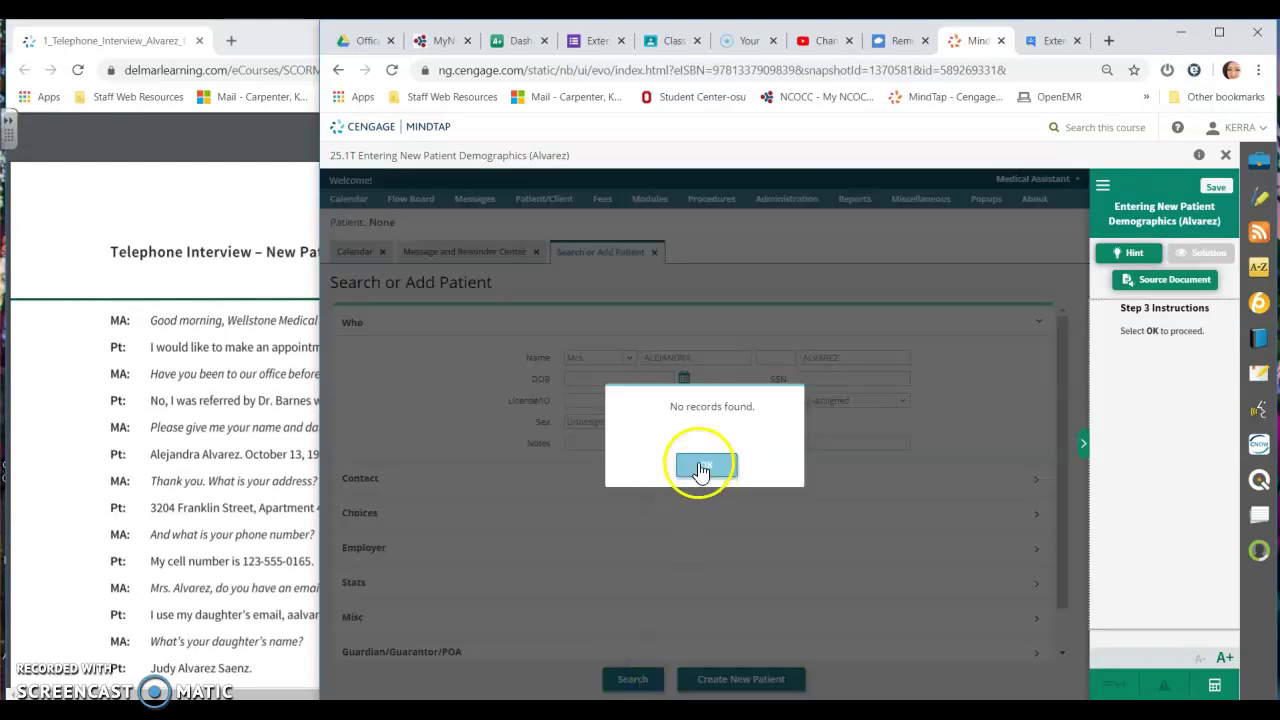
{"action": "left_click", "coordinate": [701, 468]}
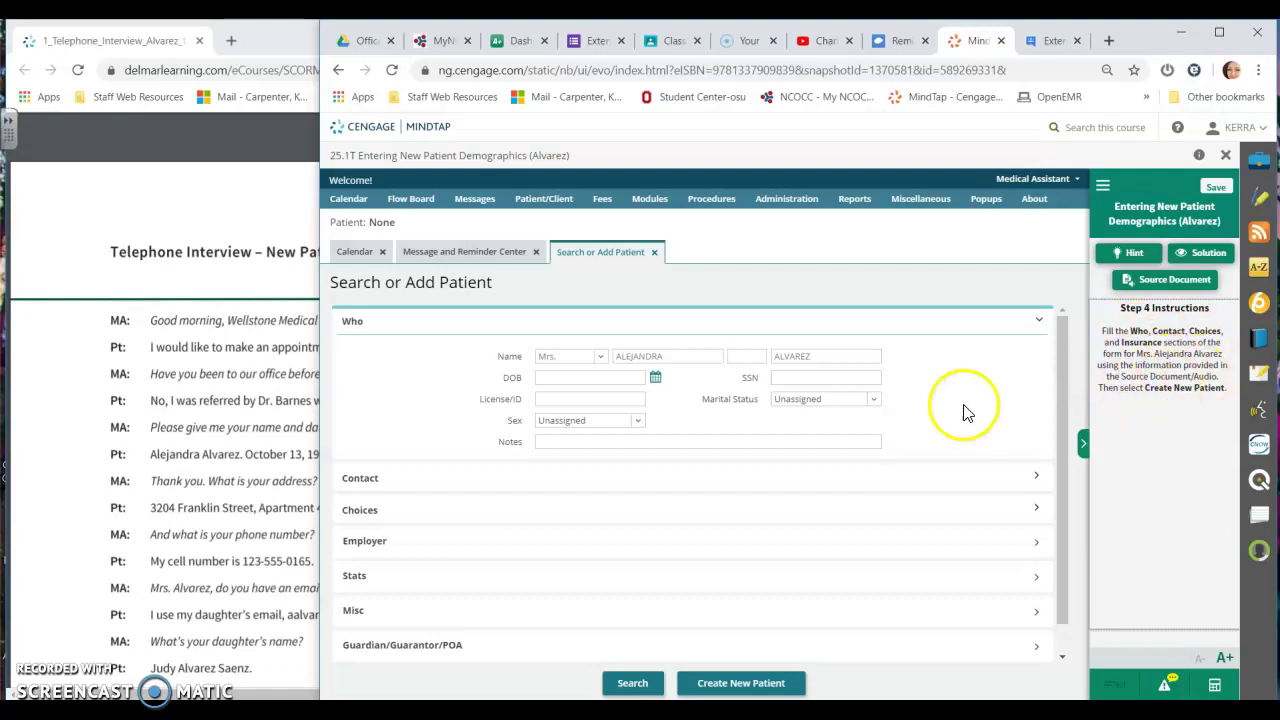
Step: Arrange the telephone interview transcript beside a narrowed registration form
{"action": "left_click", "coordinate": [208, 296]}
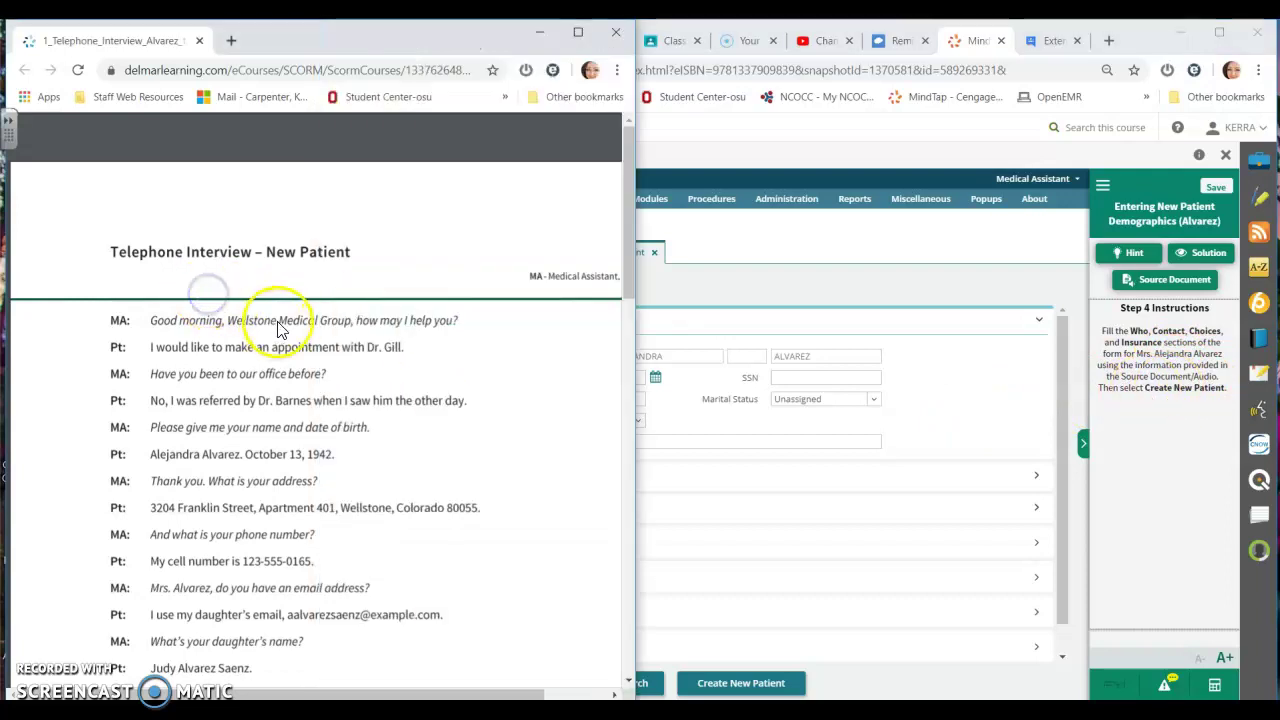
{"action": "left_click", "coordinate": [716, 293]}
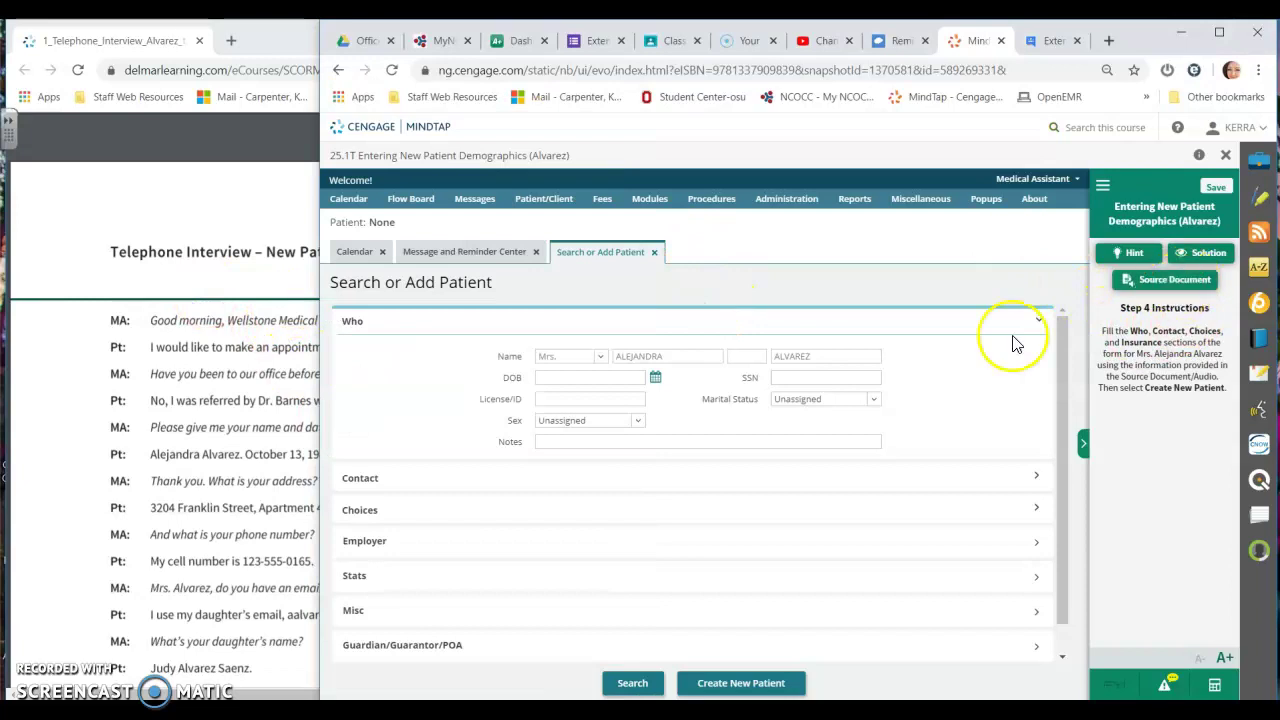
{"action": "left_click", "coordinate": [208, 378]}
{"action": "scroll", "coordinate": [266, 423], "scroll_direction": "down", "scroll_amount": 10}
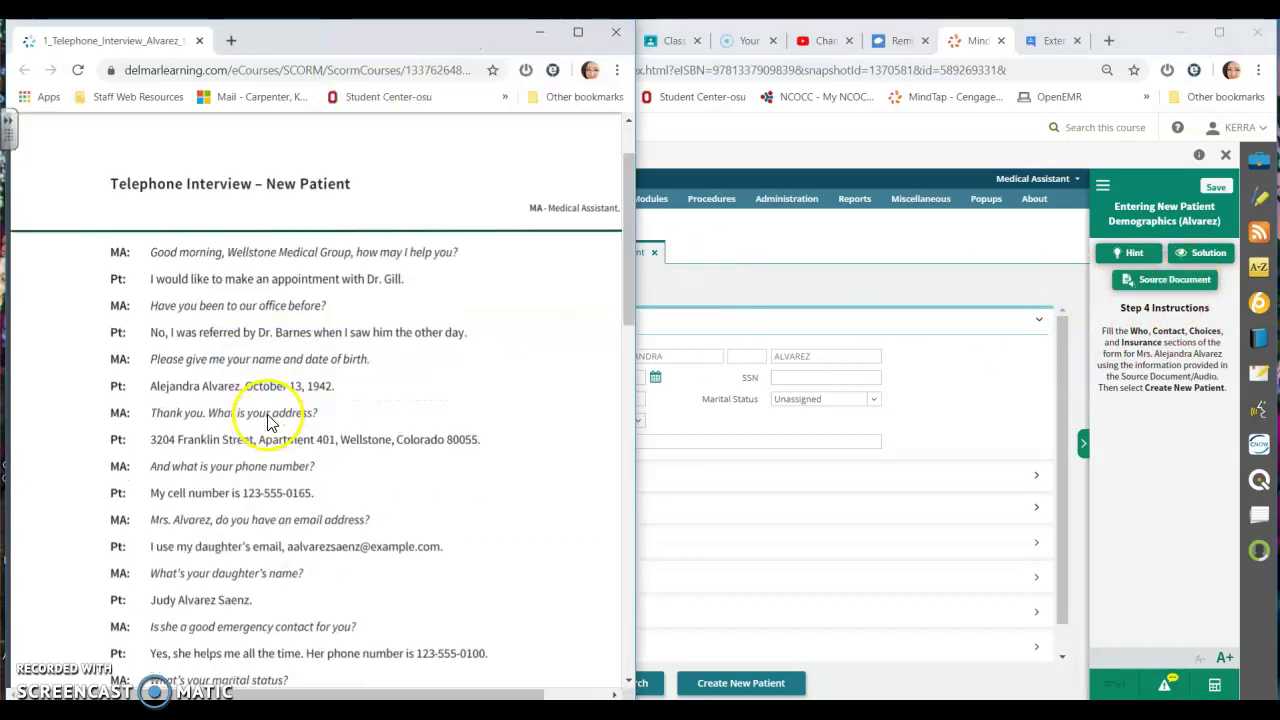
{"action": "scroll", "coordinate": [266, 423], "scroll_direction": "up", "scroll_amount": 10}
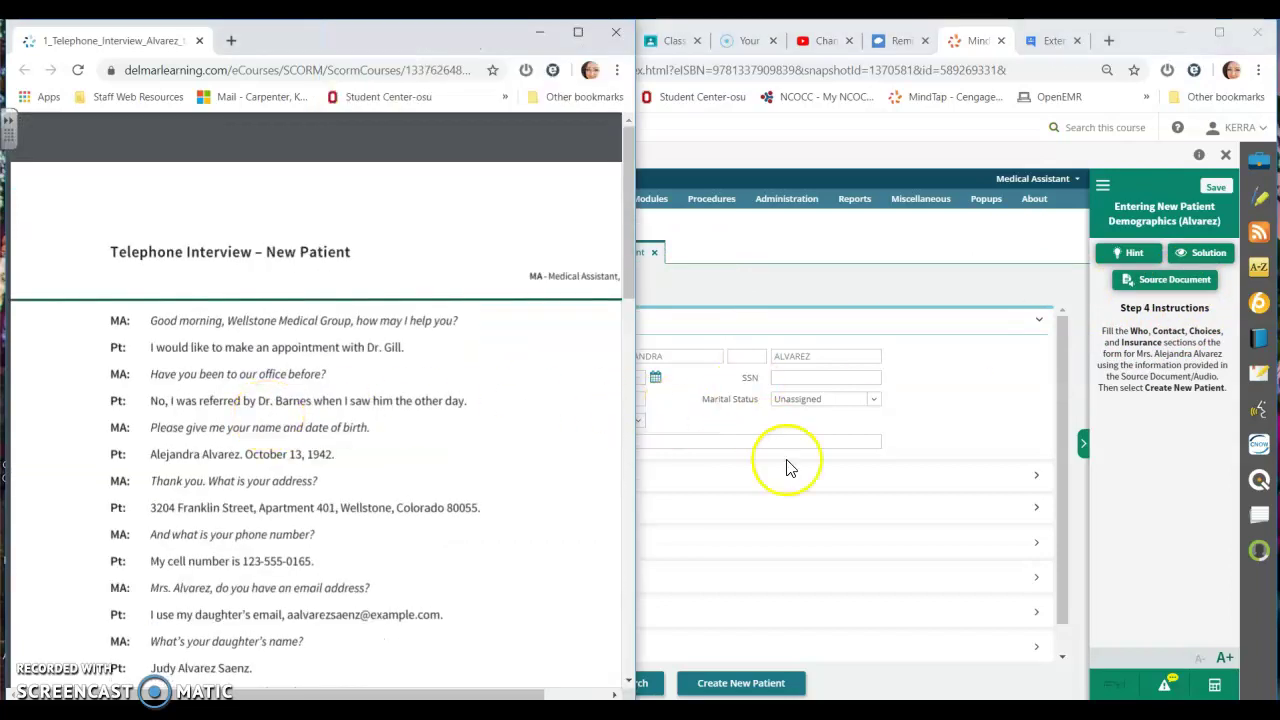
{"action": "left_click", "coordinate": [946, 420]}
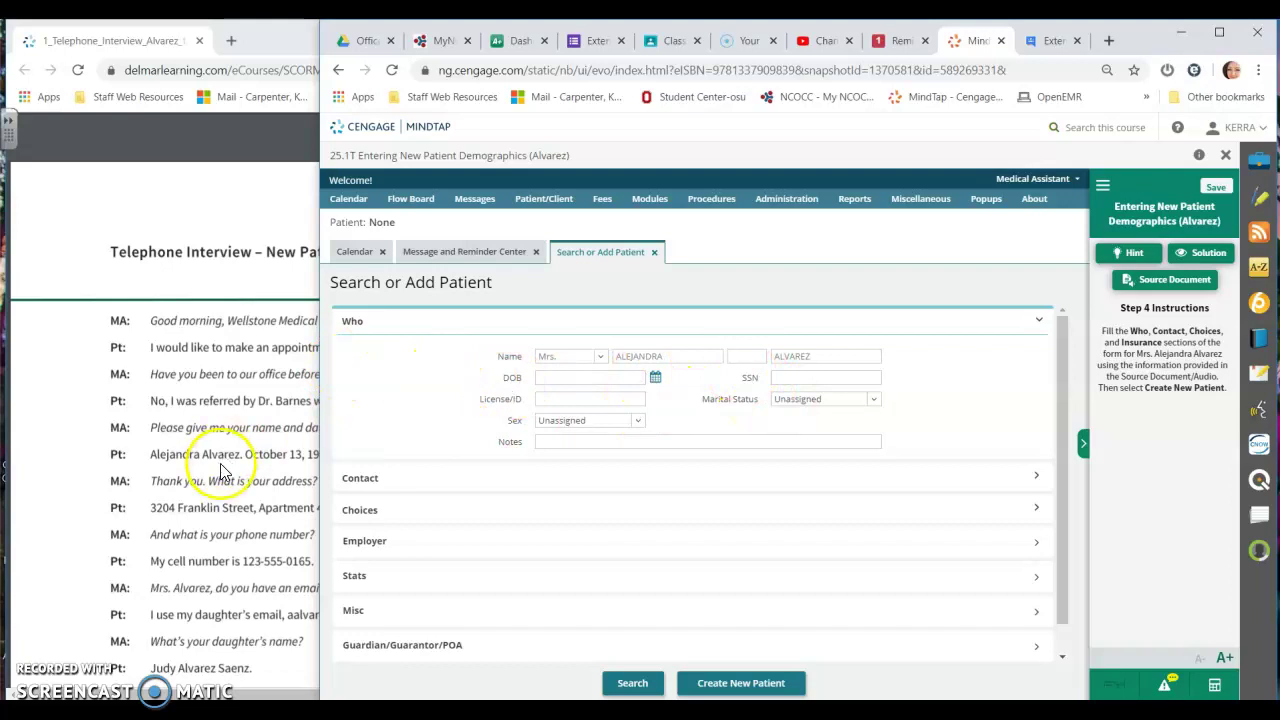
{"action": "left_click_drag", "start_coordinate": [318, 424], "coordinate": [364, 426]}
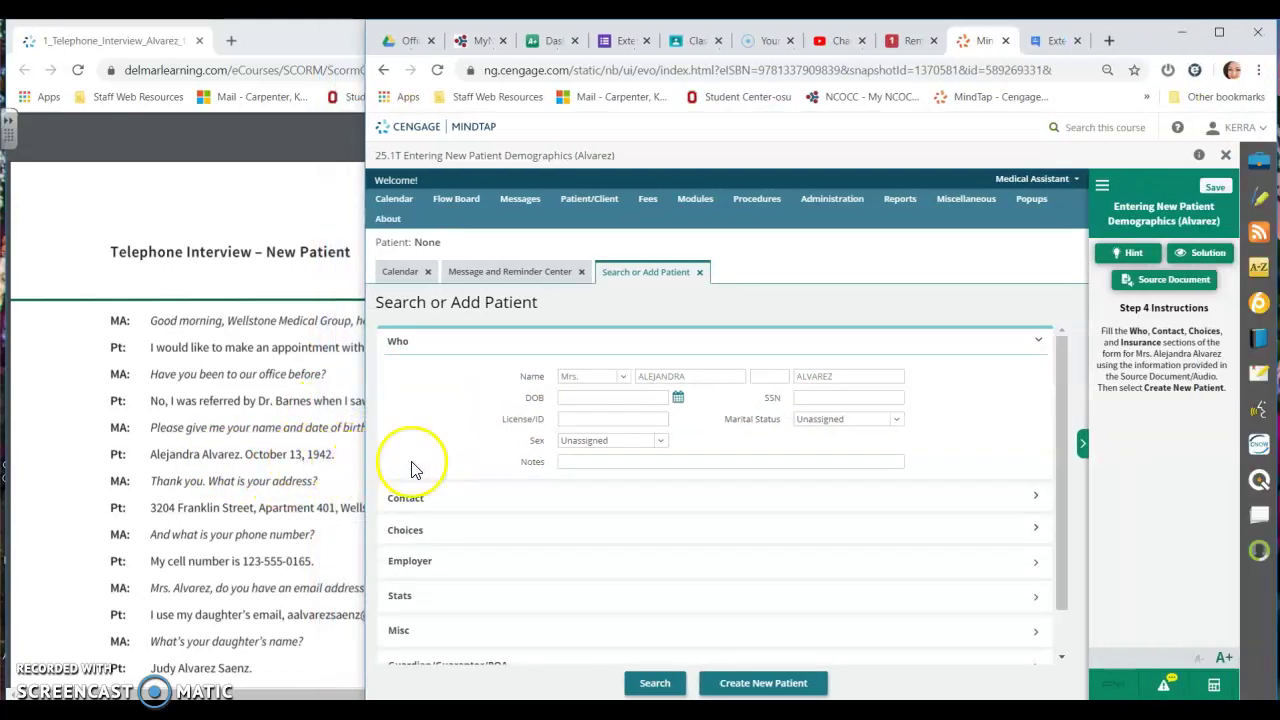
{"action": "left_click", "coordinate": [630, 398]}
{"action": "type", "text": "0/13/1942"}
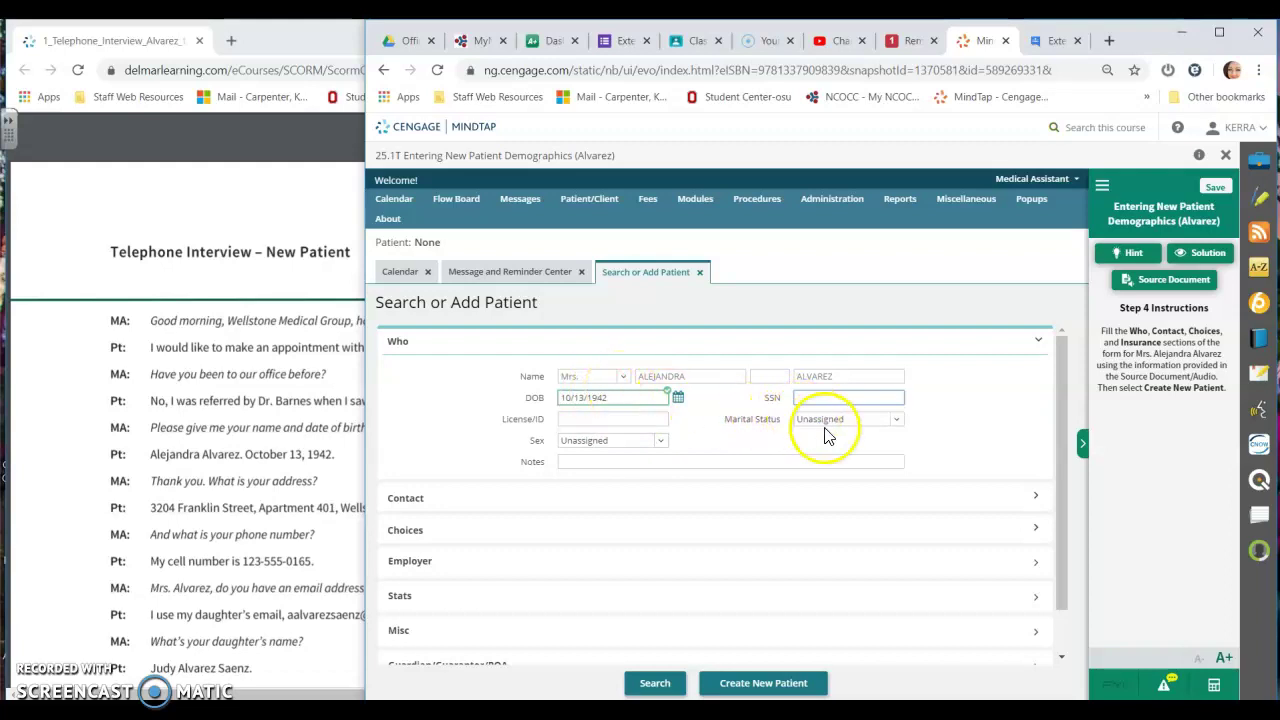
{"action": "key", "text": "Tab"}
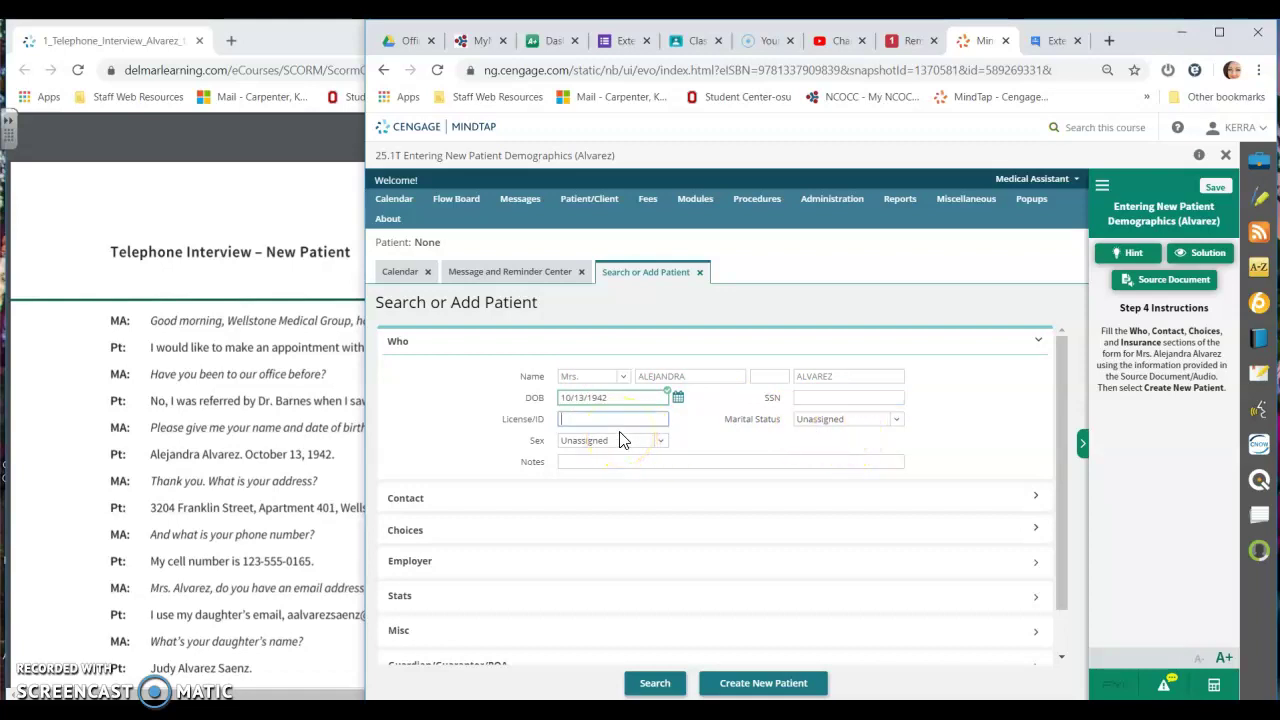
{"action": "key", "text": "Tab"}
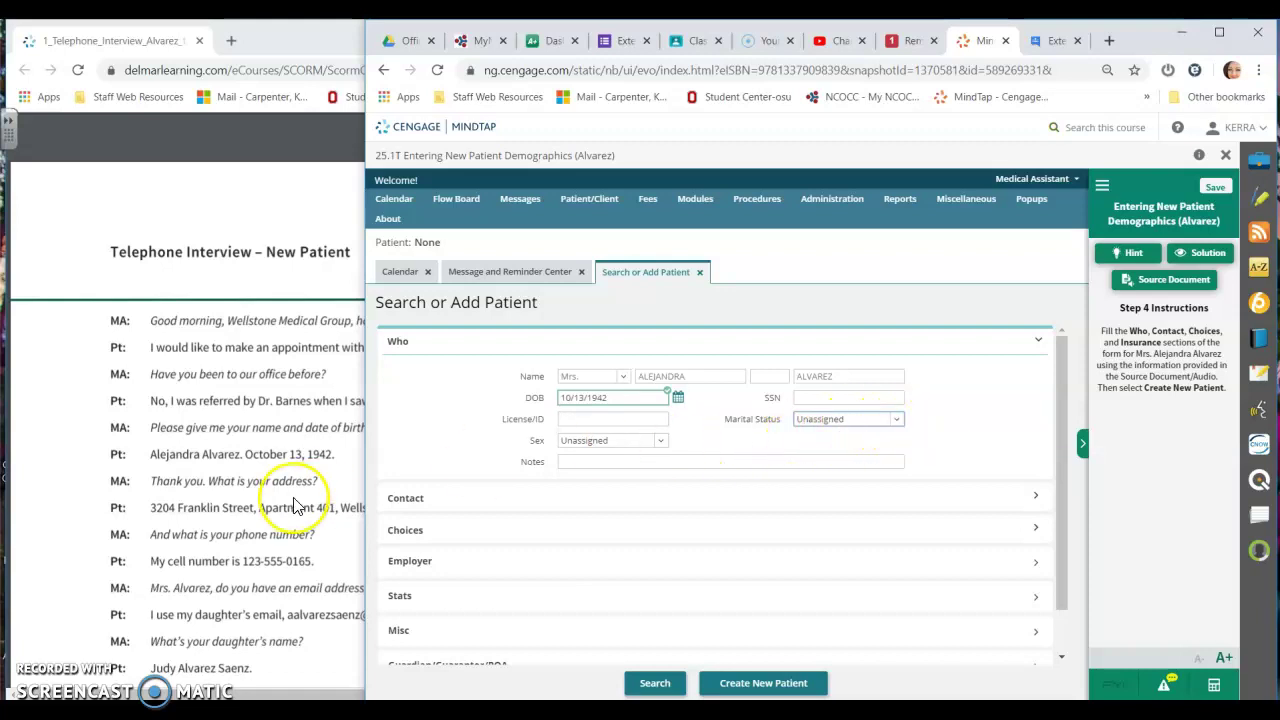
{"action": "scroll", "coordinate": [293, 503], "scroll_direction": "down", "scroll_amount": 3}
{"action": "scroll", "coordinate": [240, 565], "scroll_direction": "down", "scroll_amount": 2}
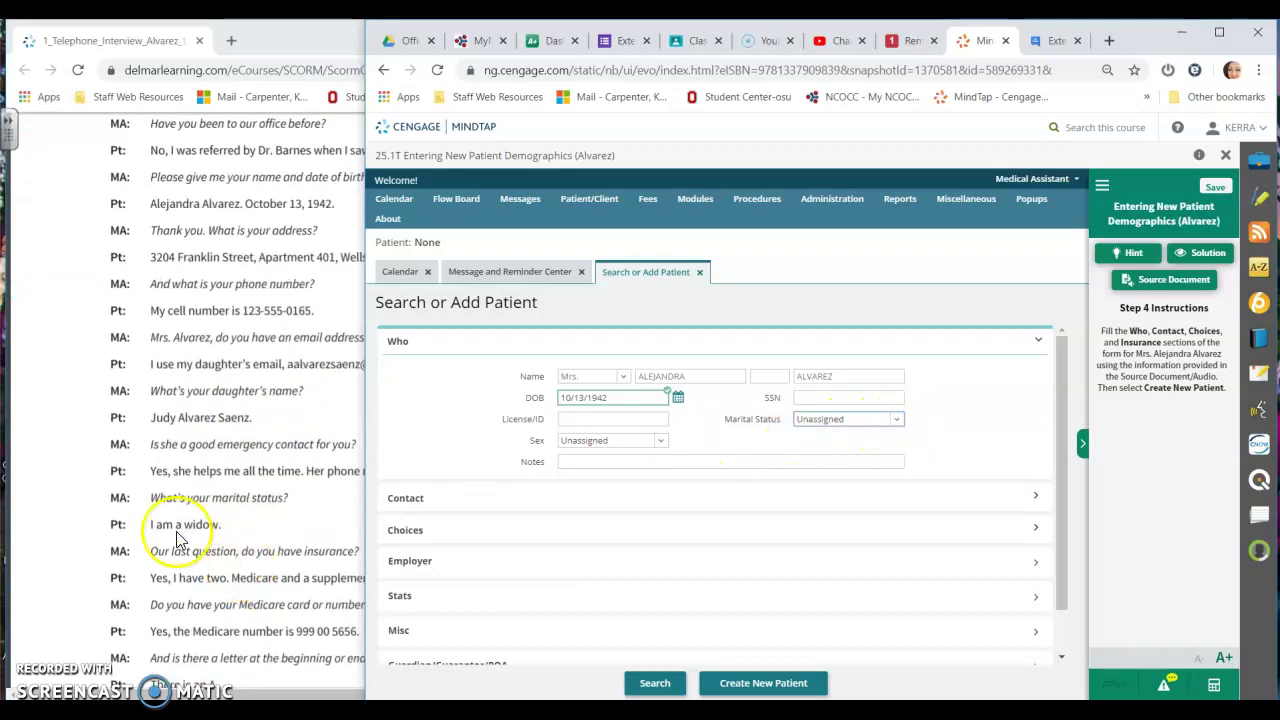
{"action": "left_click", "coordinate": [895, 421]}
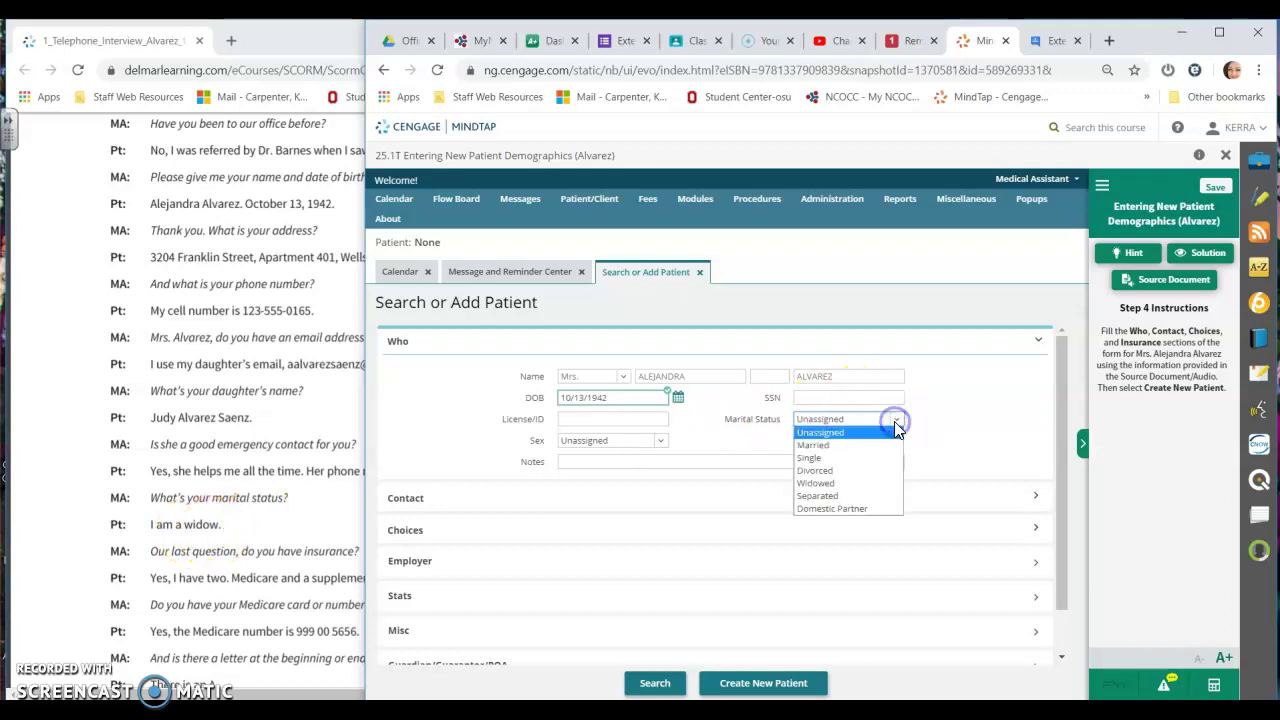
{"action": "left_click", "coordinate": [852, 490]}
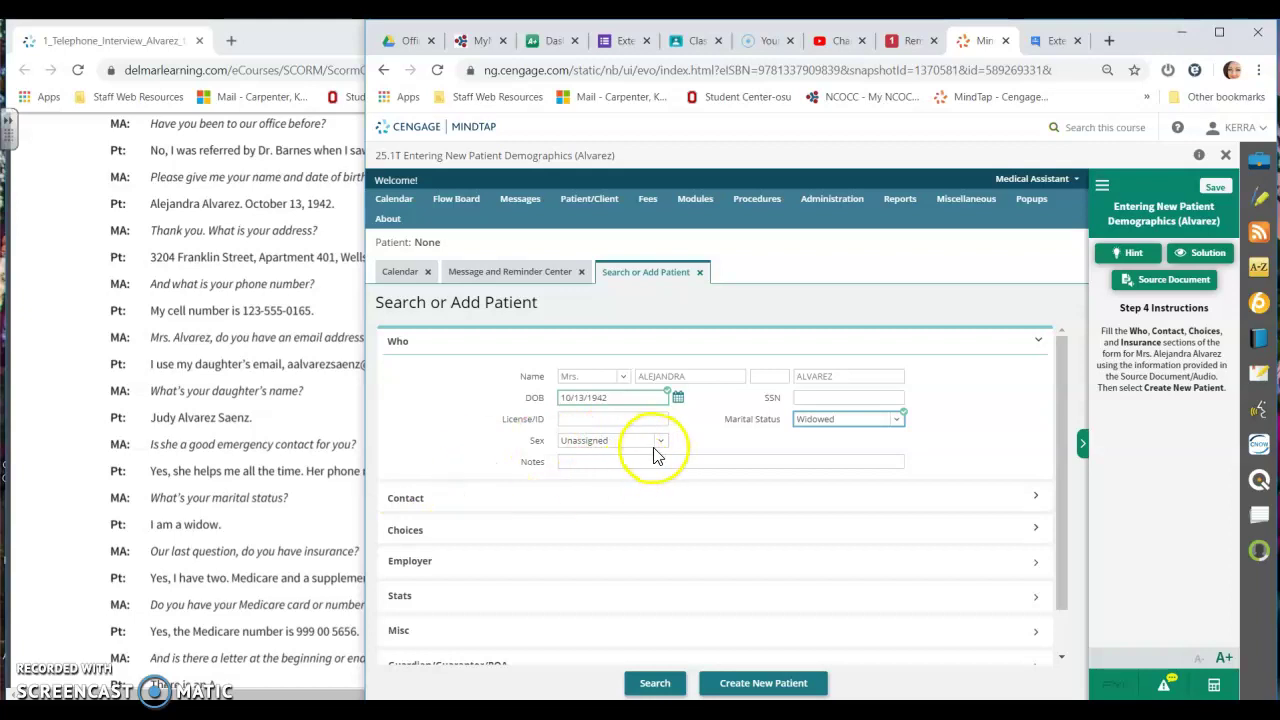
{"action": "left_click", "coordinate": [660, 445]}
{"action": "left_click", "coordinate": [600, 466]}
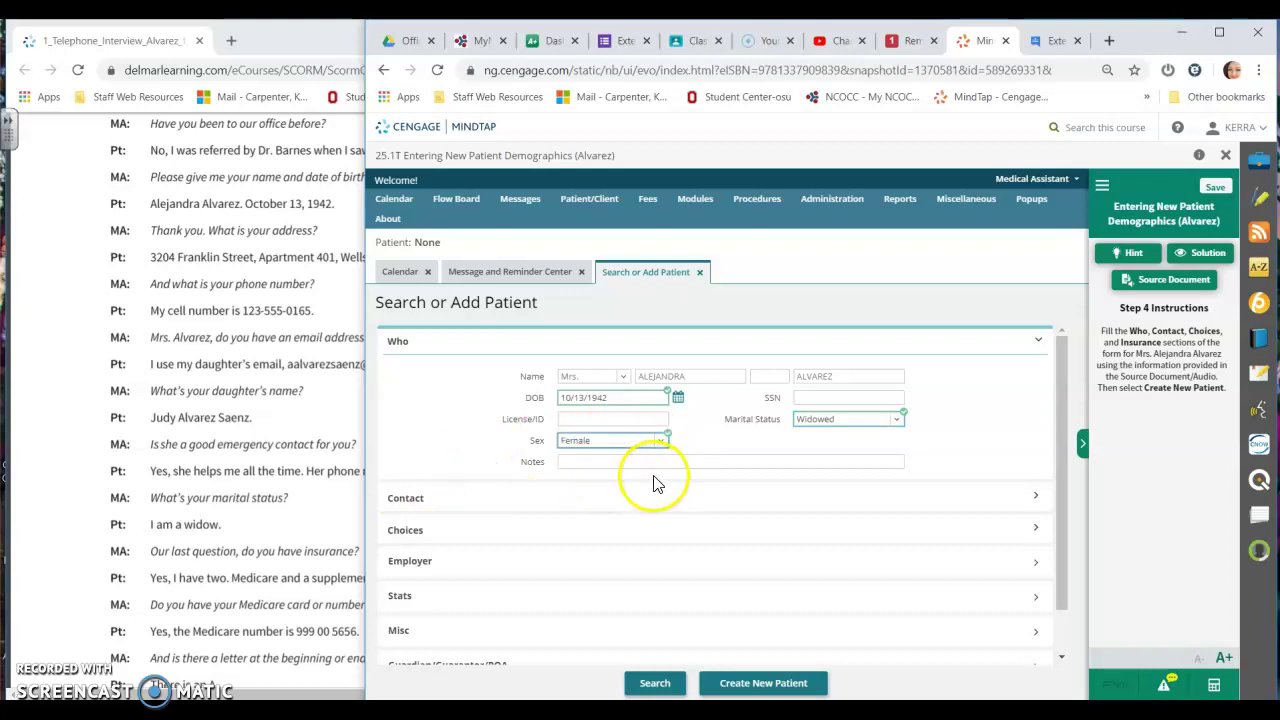
{"action": "left_click", "coordinate": [526, 500]}
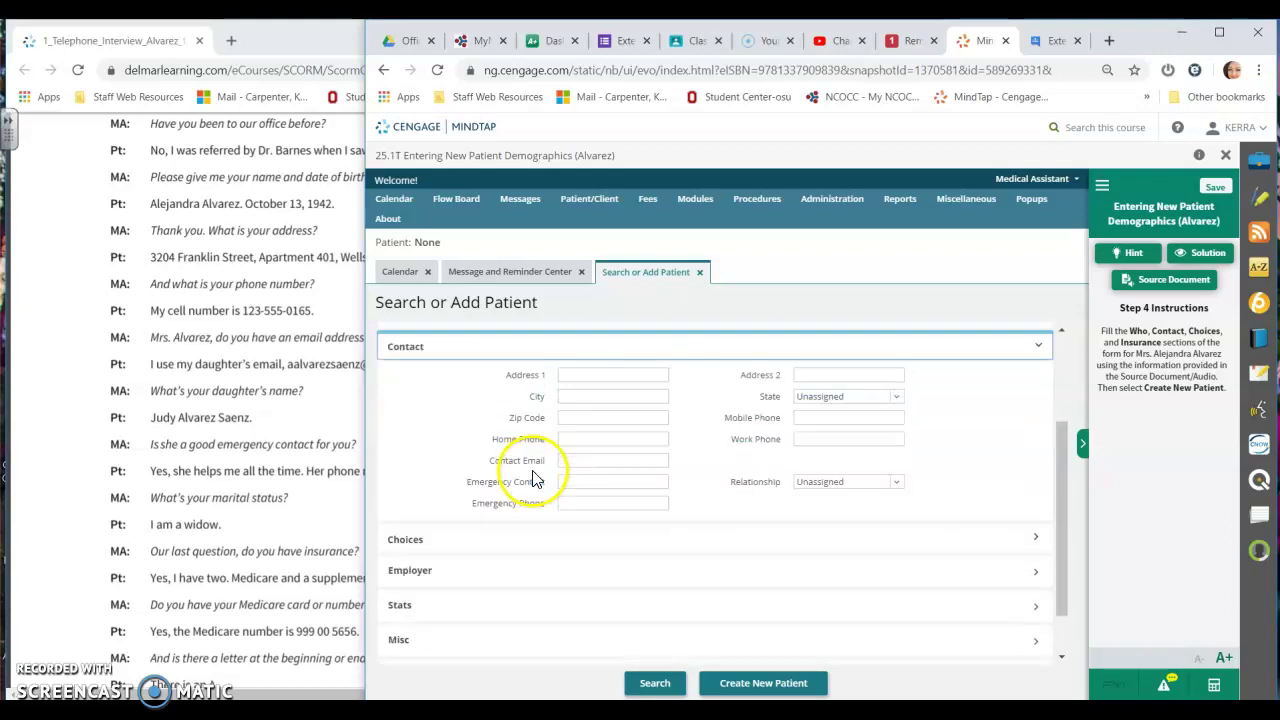
Step: Enter the daughter's name in the Emergency Contact field
{"action": "scroll", "coordinate": [245, 435], "scroll_direction": "up", "scroll_amount": 2}
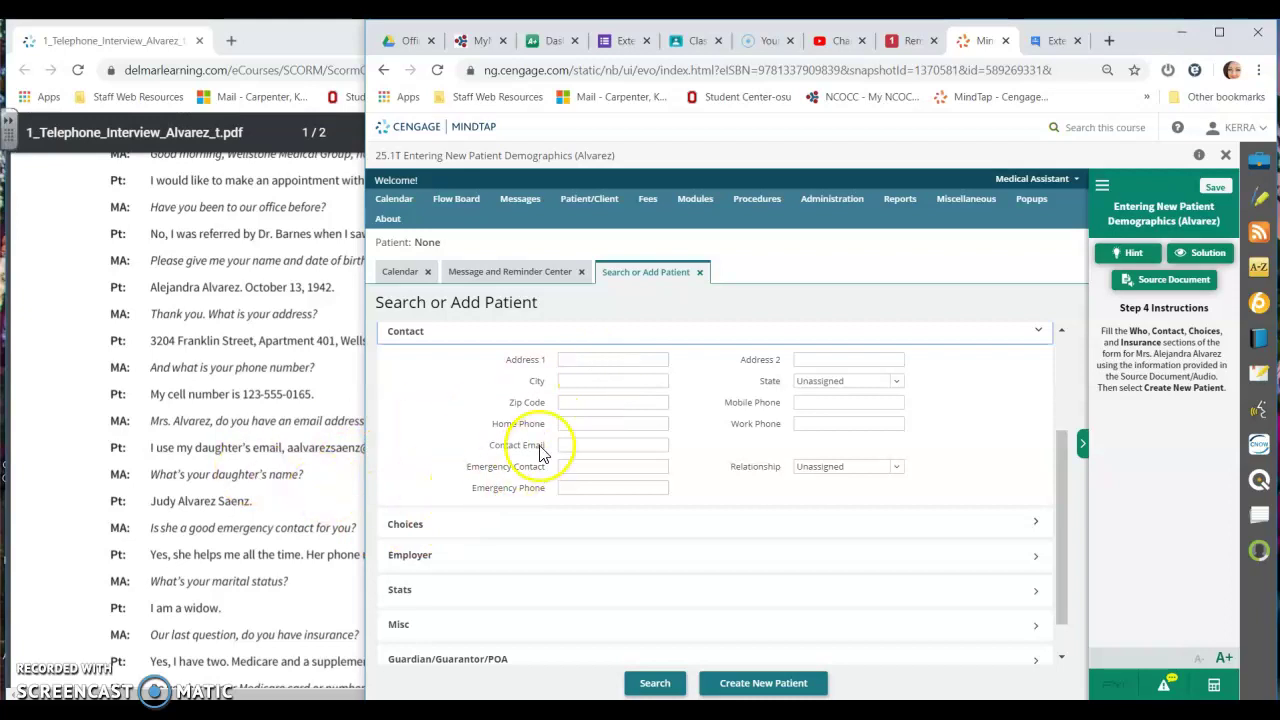
{"action": "left_click", "coordinate": [586, 360]}
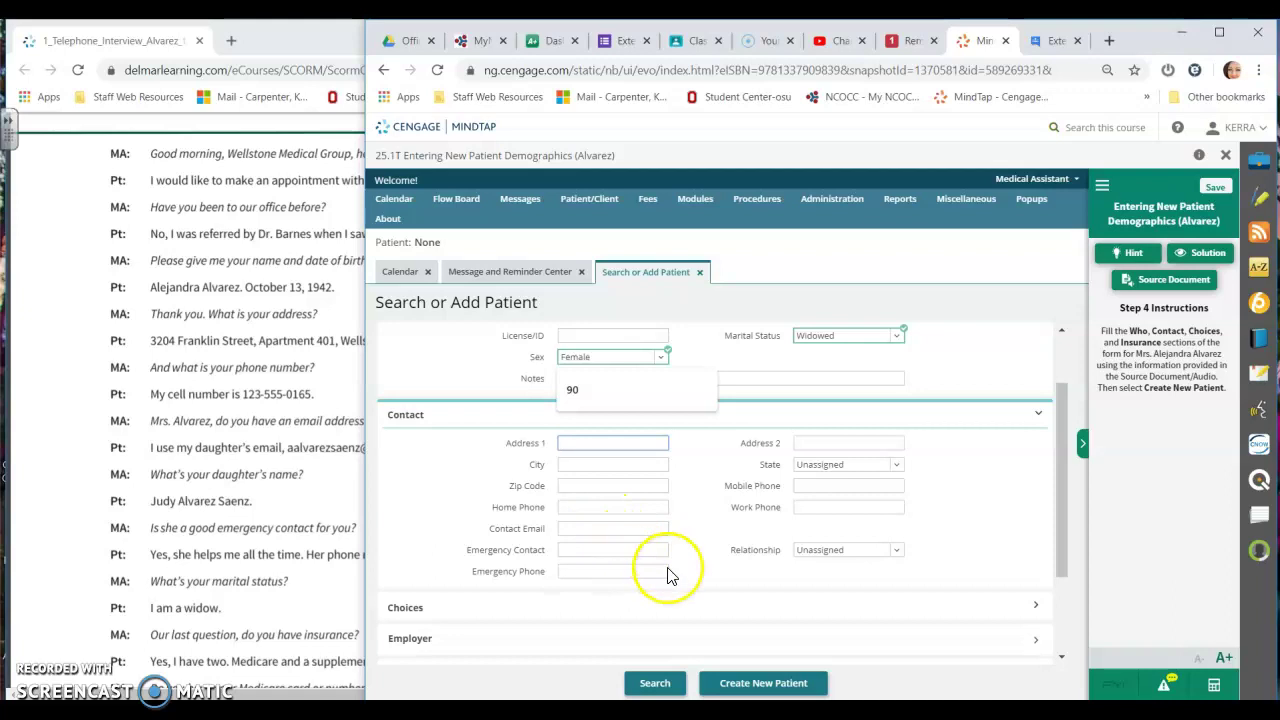
{"action": "left_click", "coordinate": [603, 549]}
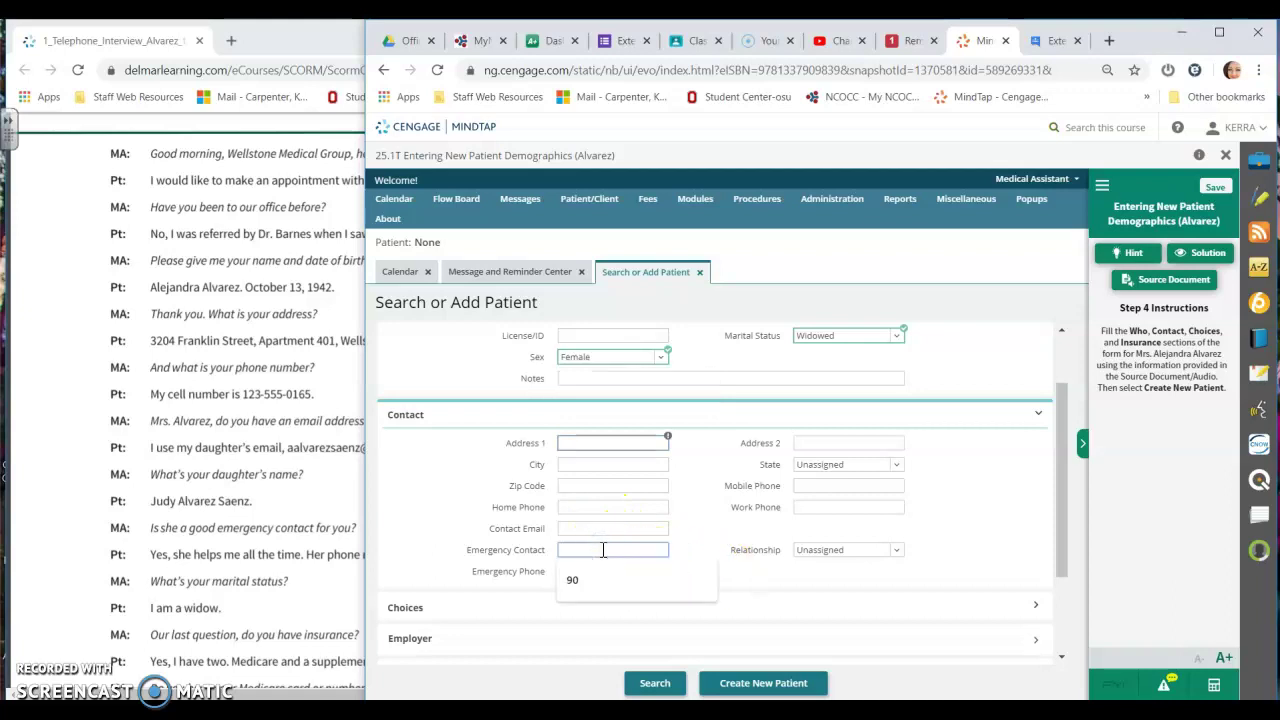
{"action": "type", "text": "JU"}
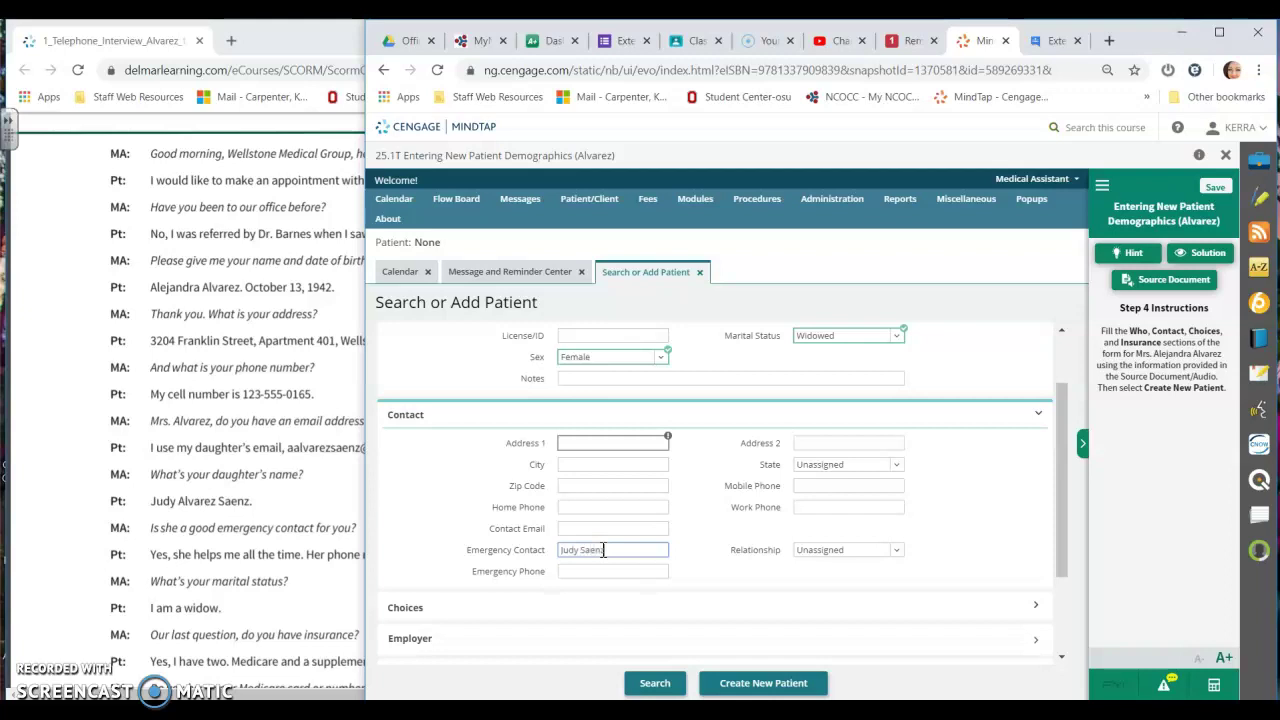
{"action": "key", "text": "Tab"}
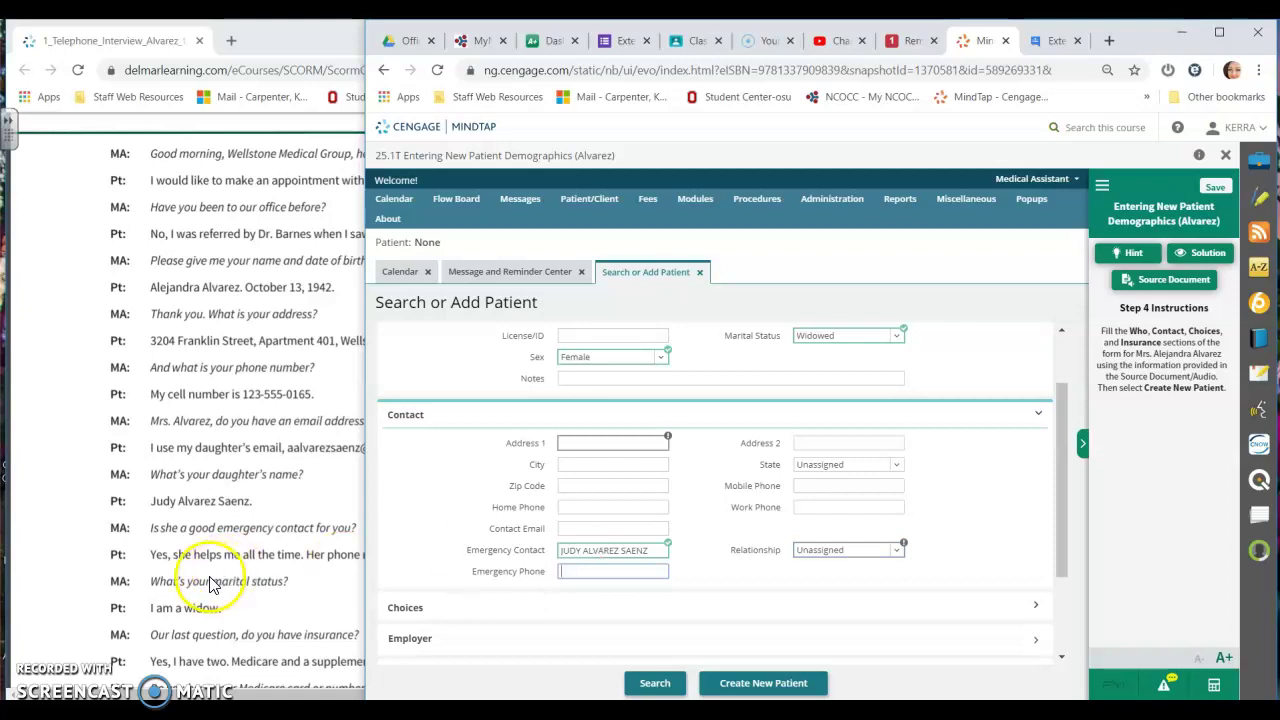
Step: Enter the emergency contact's phone number, checked against the interview transcript
{"action": "scroll", "coordinate": [300, 449], "scroll_direction": "down", "scroll_amount": 1}
{"action": "scroll", "coordinate": [300, 449], "scroll_direction": "down", "scroll_amount": 2}
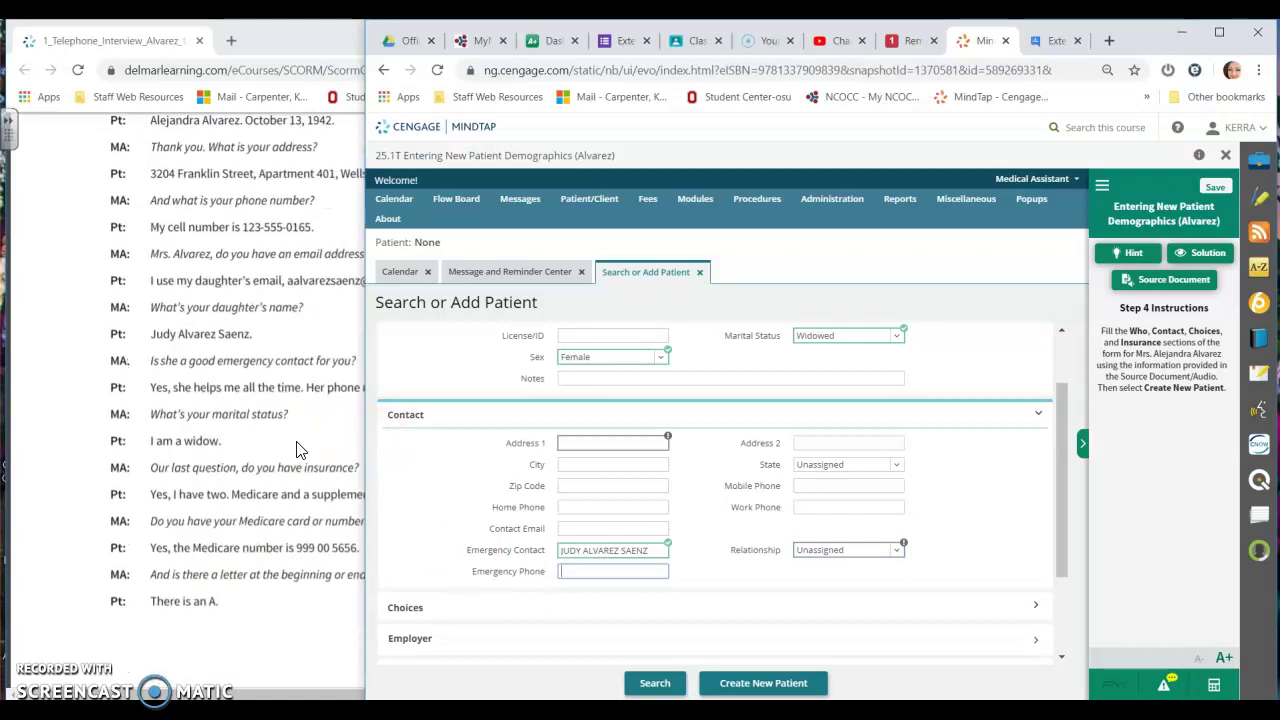
{"action": "scroll", "coordinate": [265, 422], "scroll_direction": "up", "scroll_amount": 2}
{"action": "left_click", "coordinate": [279, 441]}
{"action": "scroll", "coordinate": [279, 441], "scroll_direction": "up", "scroll_amount": 1}
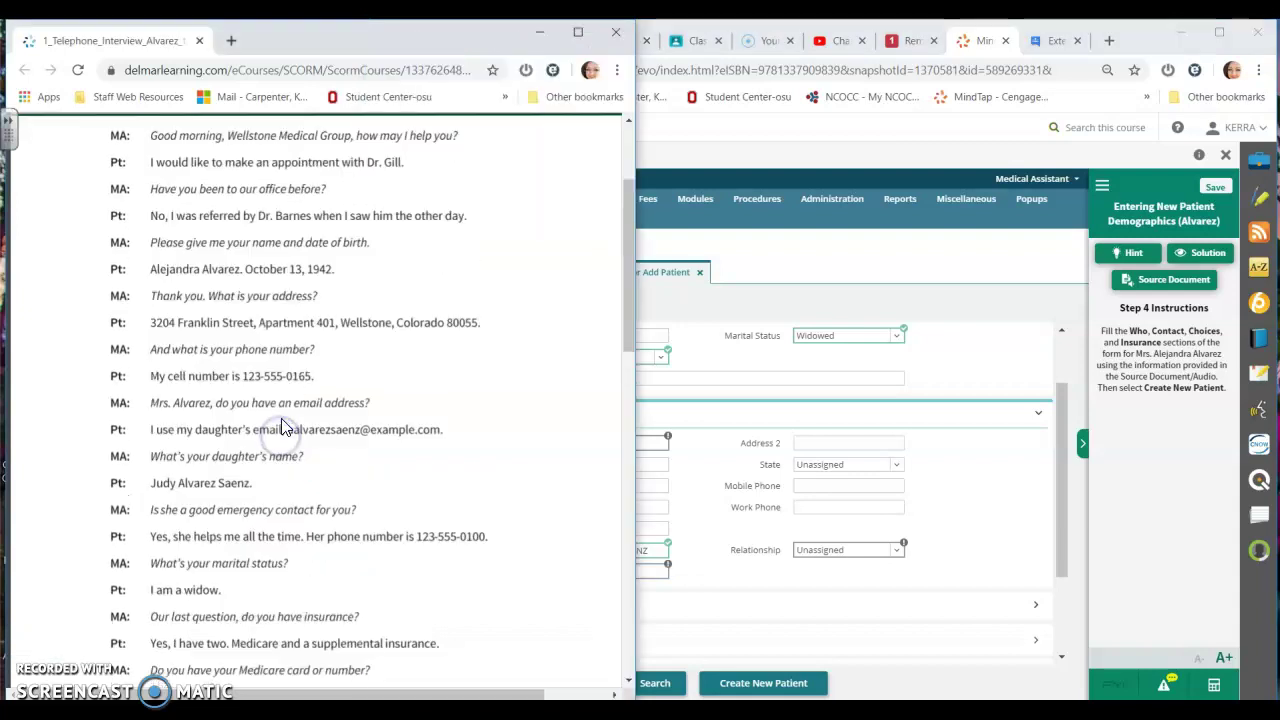
{"action": "left_click", "coordinate": [706, 532]}
{"action": "left_click", "coordinate": [604, 570]}
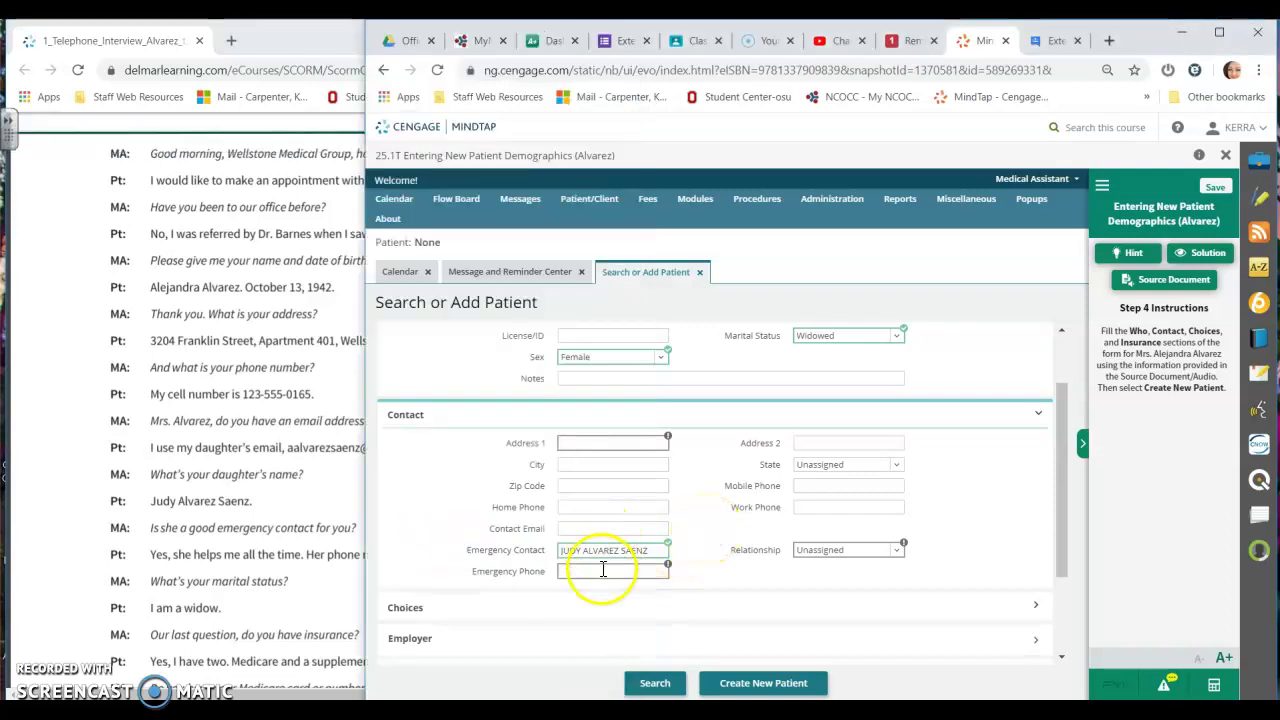
{"action": "type", "text": "123-555-"}
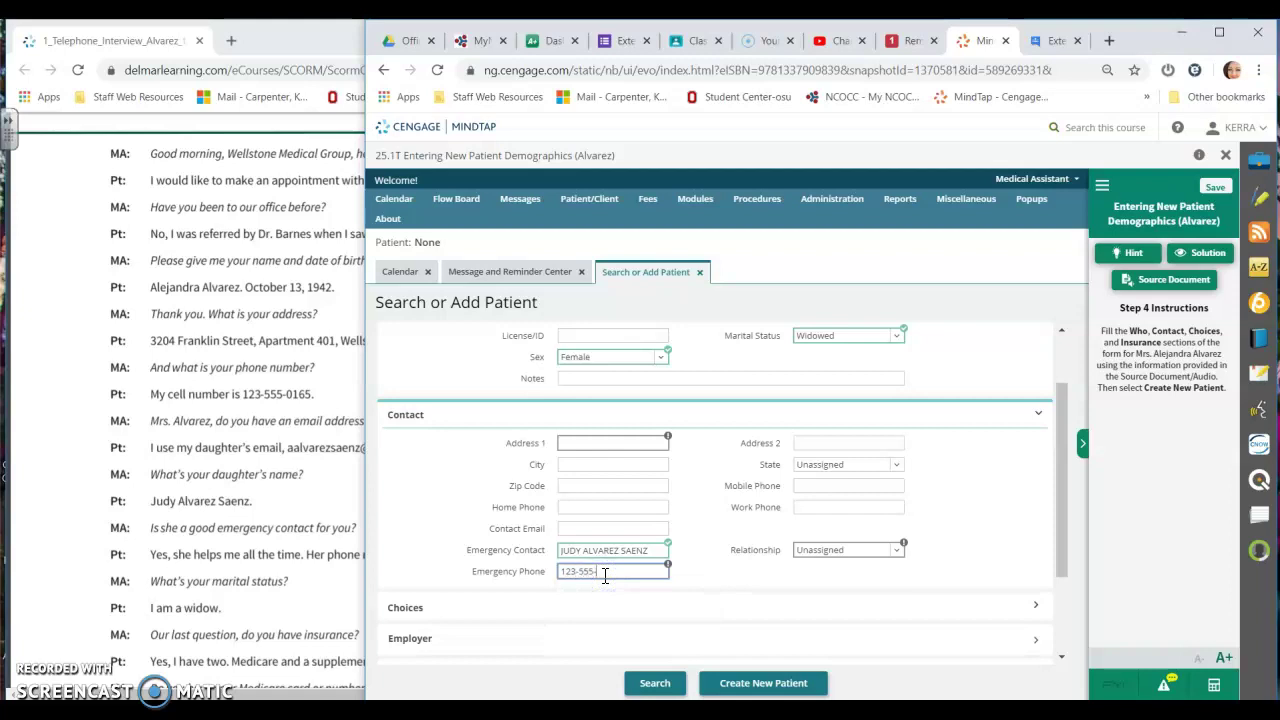
{"action": "left_click", "coordinate": [340, 480]}
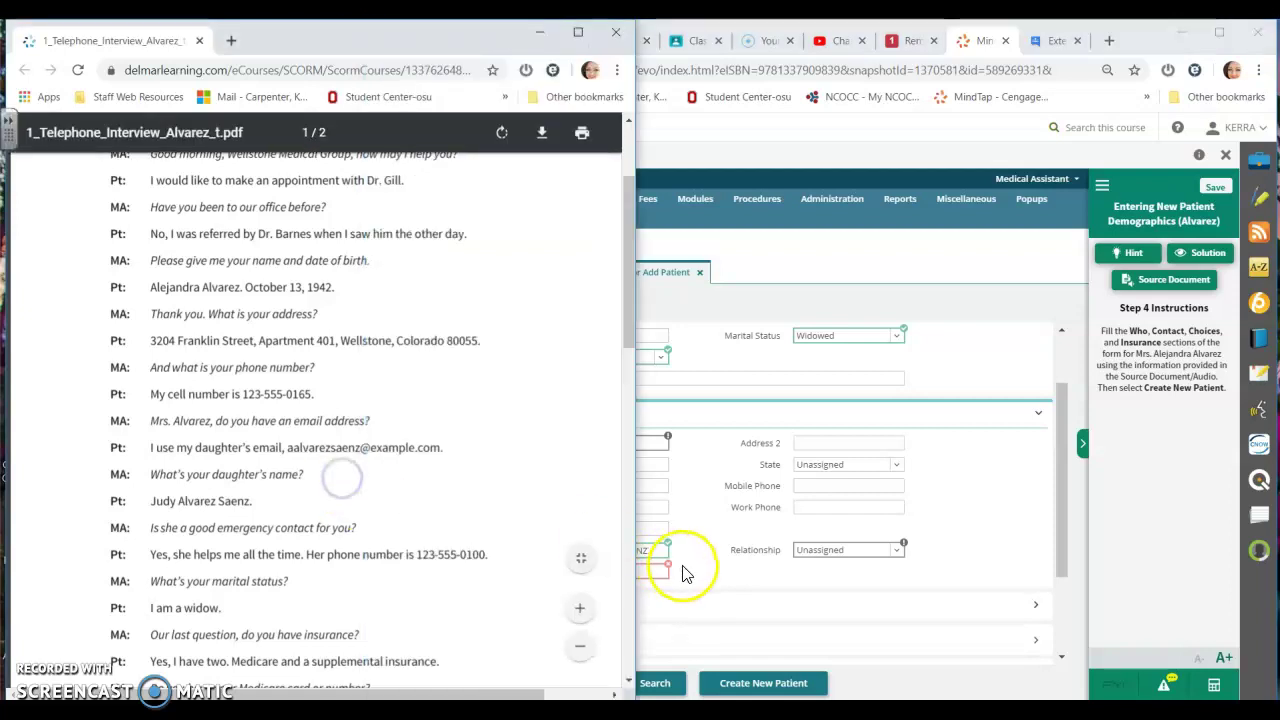
{"action": "left_click", "coordinate": [712, 580]}
{"action": "left_click", "coordinate": [641, 578]}
{"action": "type", "text": "23-555-0100"}
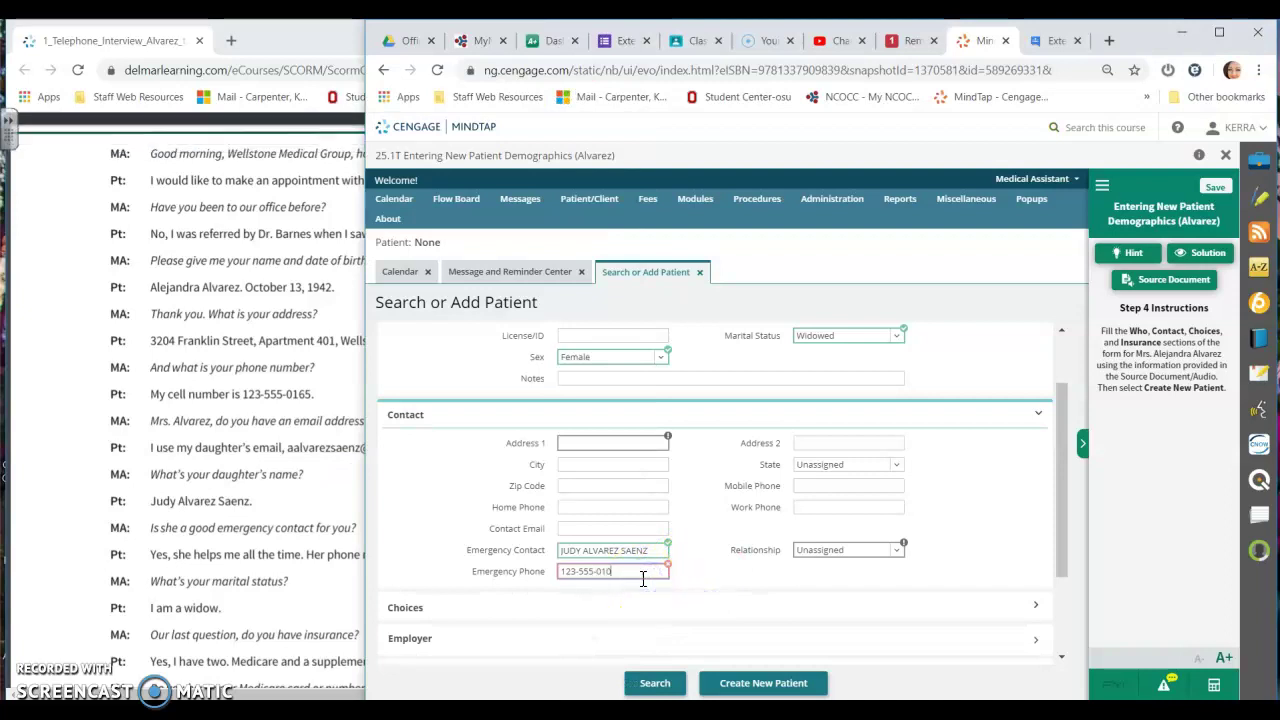
Step: Set the emergency contact's relationship to Daughter
{"action": "left_click", "coordinate": [895, 557]}
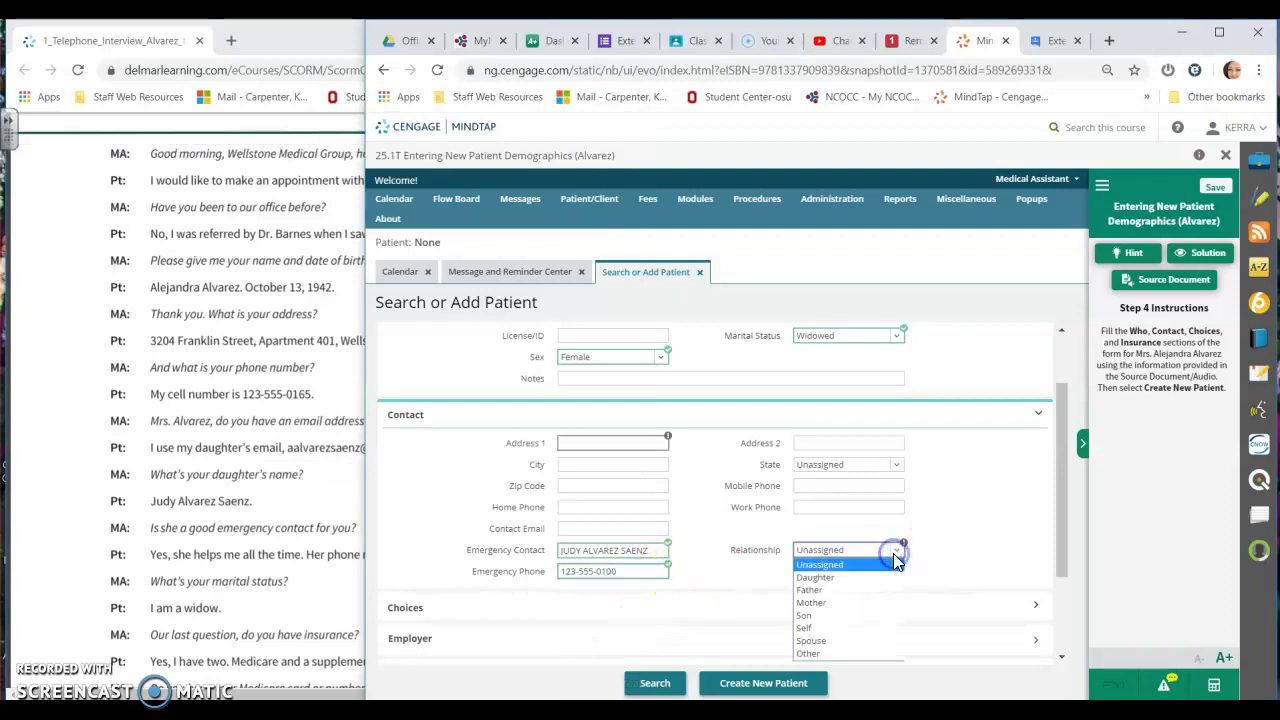
{"action": "left_click", "coordinate": [849, 584]}
{"action": "left_click", "coordinate": [615, 443]}
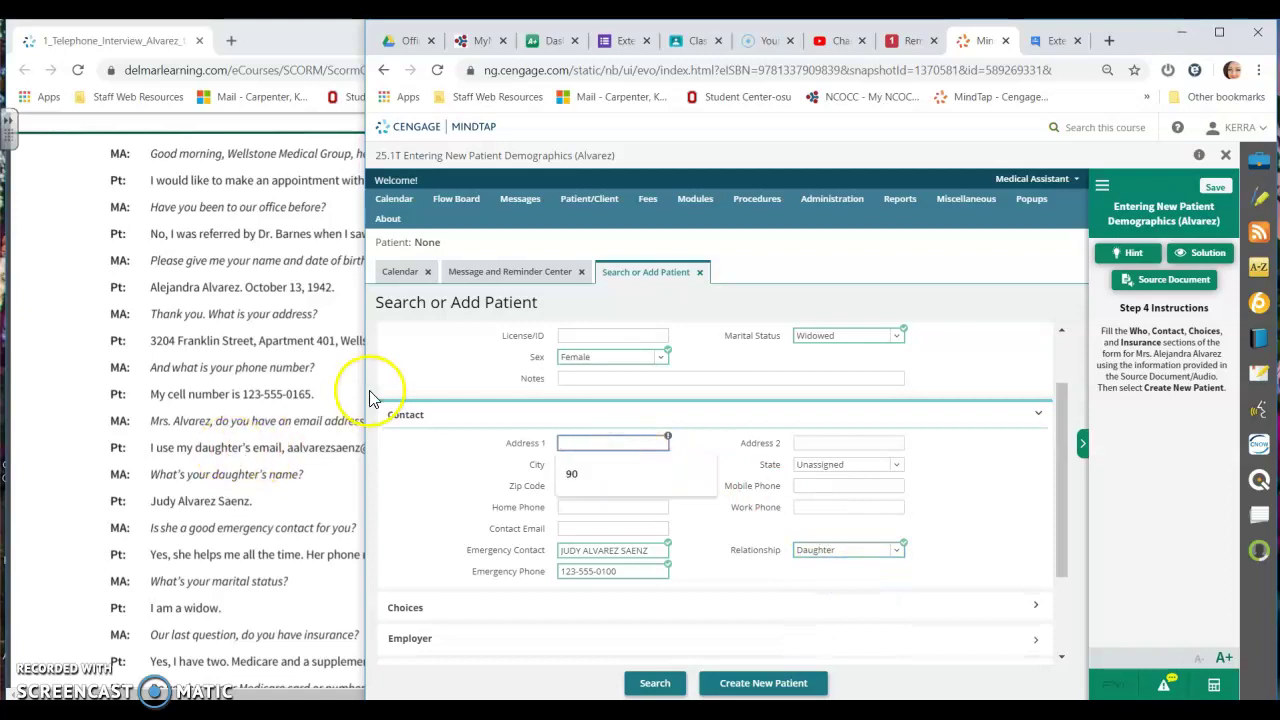
Step: Enter the patient's street address and apartment number
{"action": "left_click", "coordinate": [594, 447]}
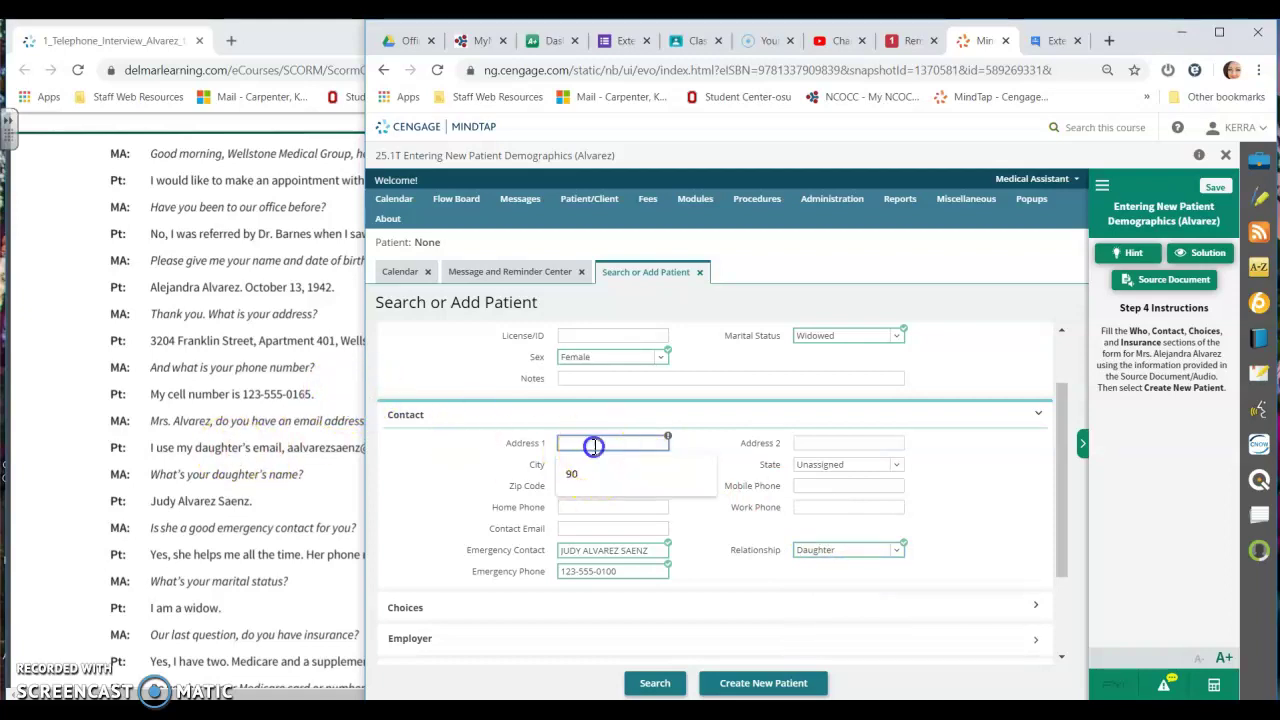
{"action": "type", "text": "3204 Franklin St"}
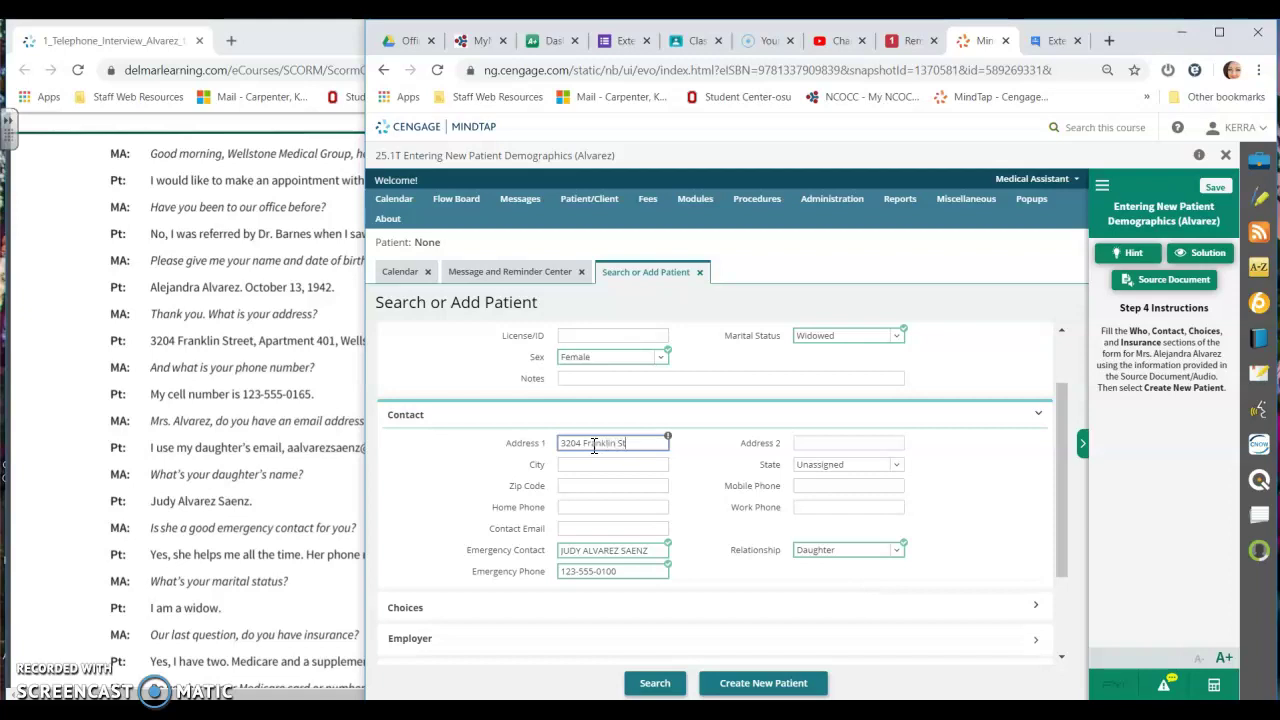
{"action": "key", "text": "Tab"}
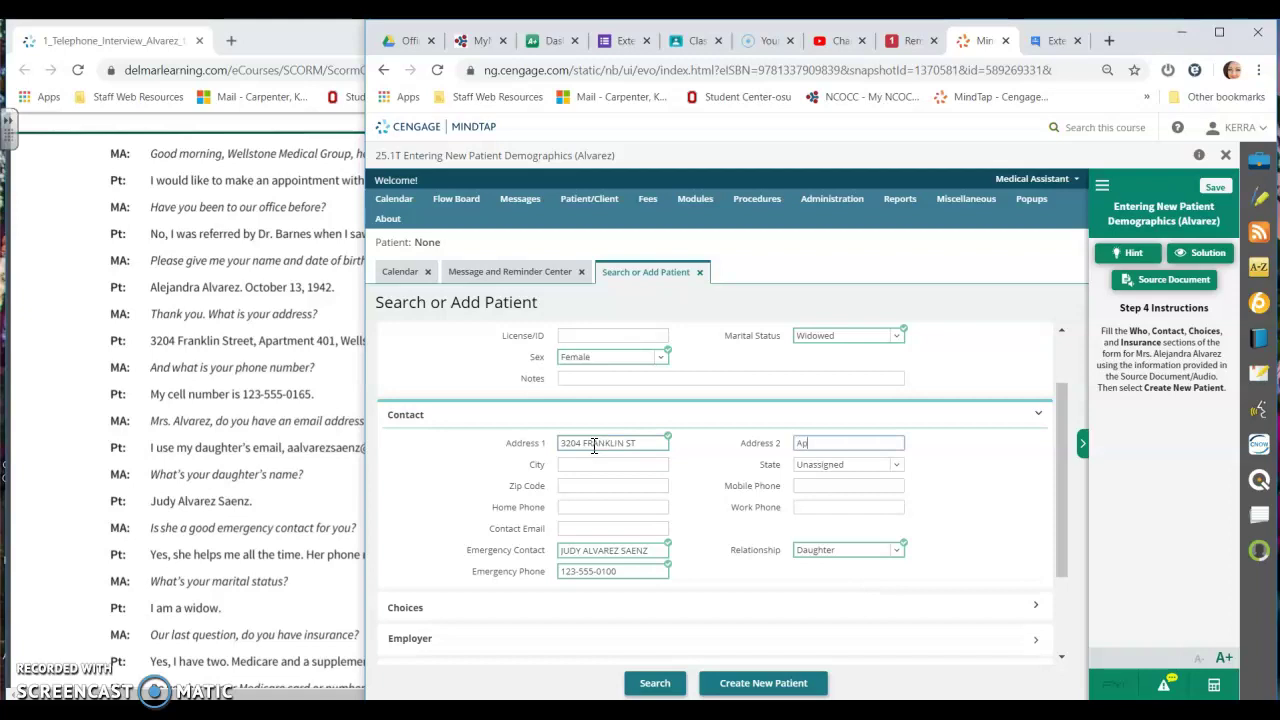
{"action": "type", "text": "Apt 401"}
{"action": "key", "text": "Tab"}
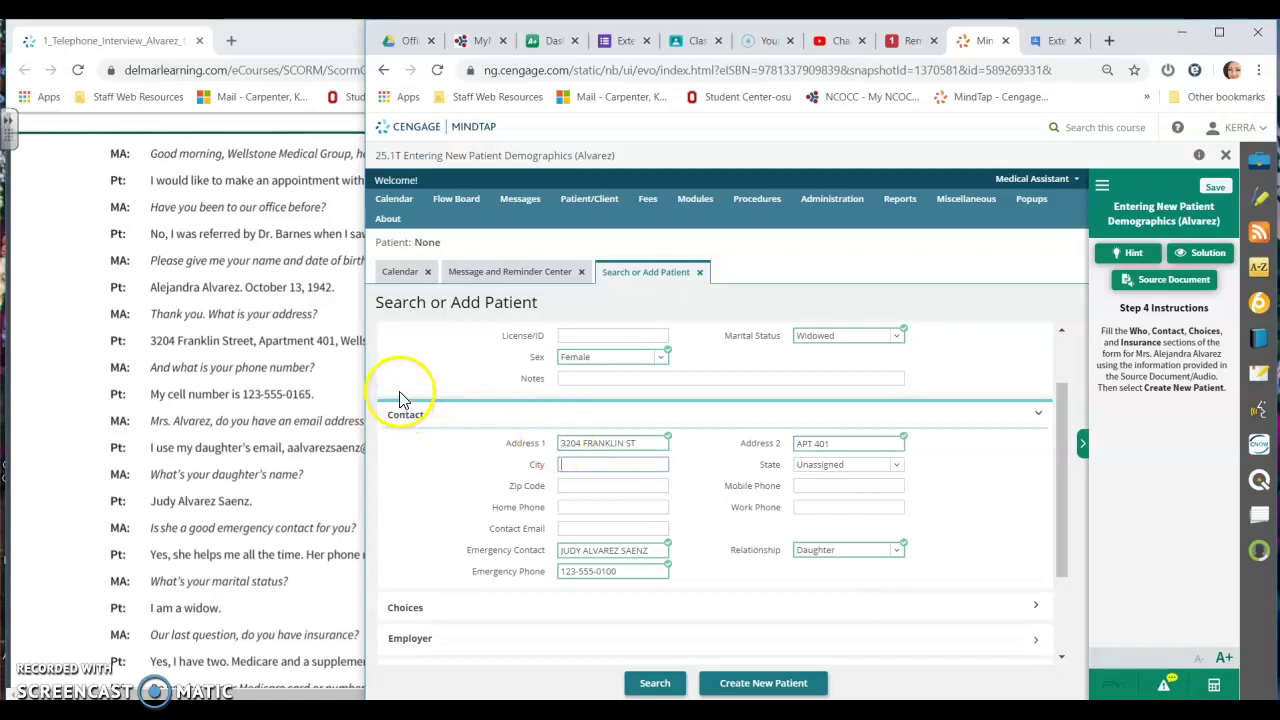
Step: Fill in the patient's city and choose the state from the State list
{"action": "left_click", "coordinate": [355, 402]}
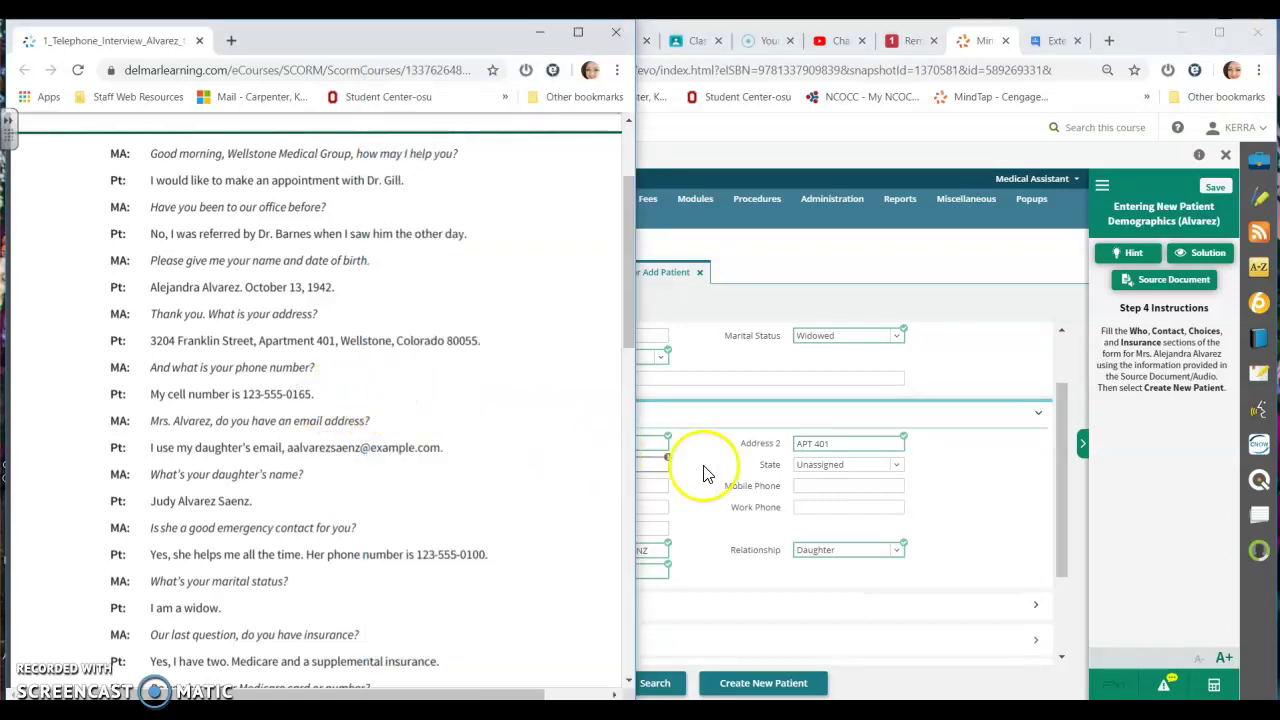
{"action": "left_click", "coordinate": [634, 463]}
{"action": "type", "text": "WELLSTONE"}
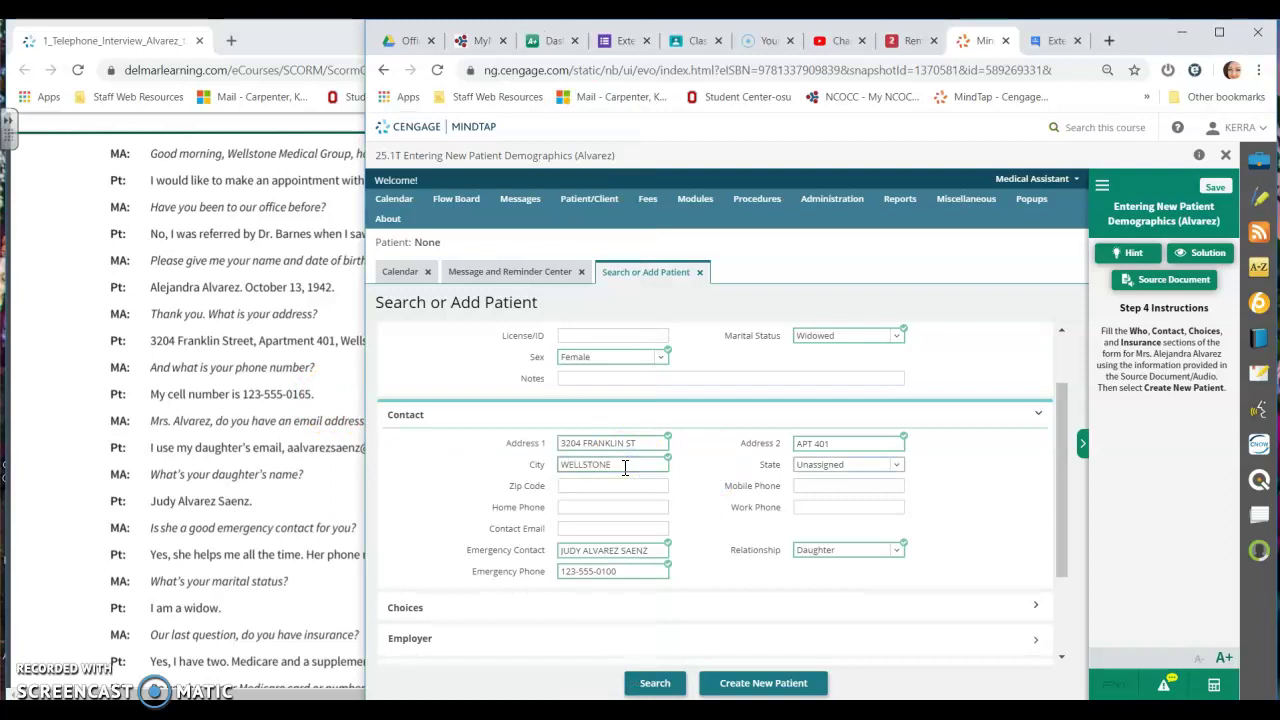
{"action": "left_click", "coordinate": [893, 465]}
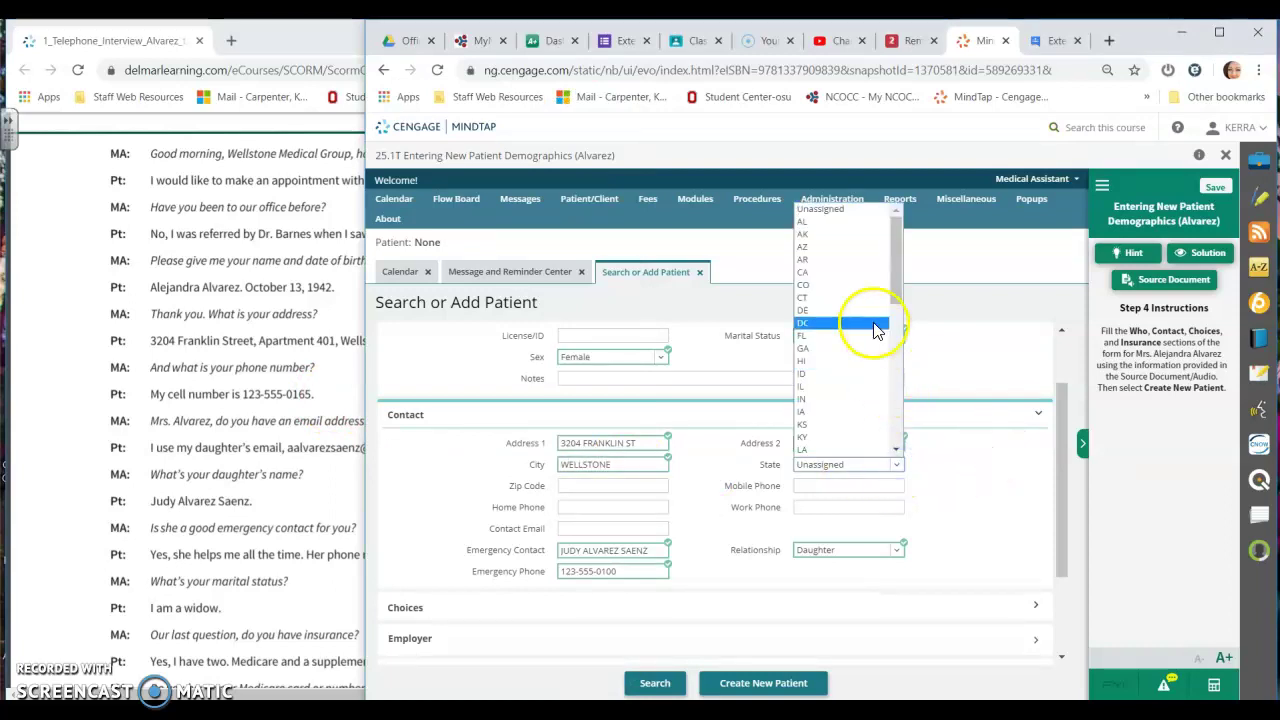
{"action": "scroll", "coordinate": [845, 370], "scroll_direction": "down", "scroll_amount": 4}
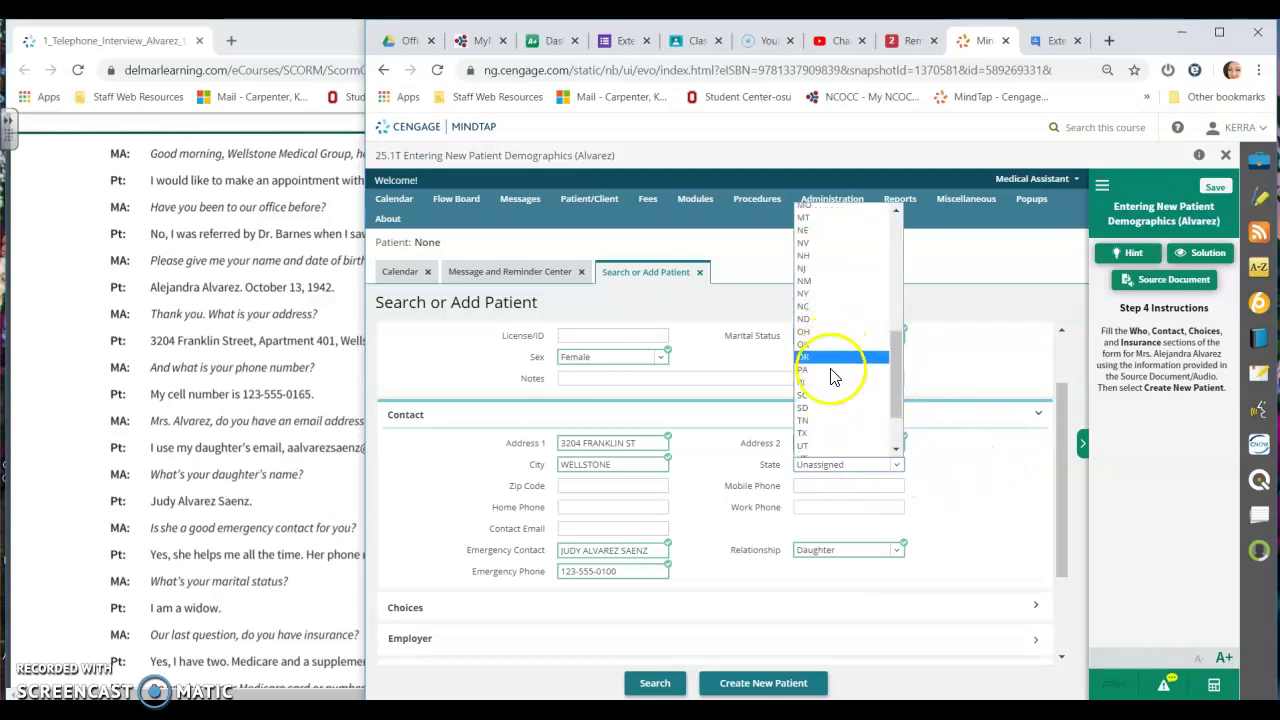
{"action": "scroll", "coordinate": [828, 360], "scroll_direction": "up", "scroll_amount": 5}
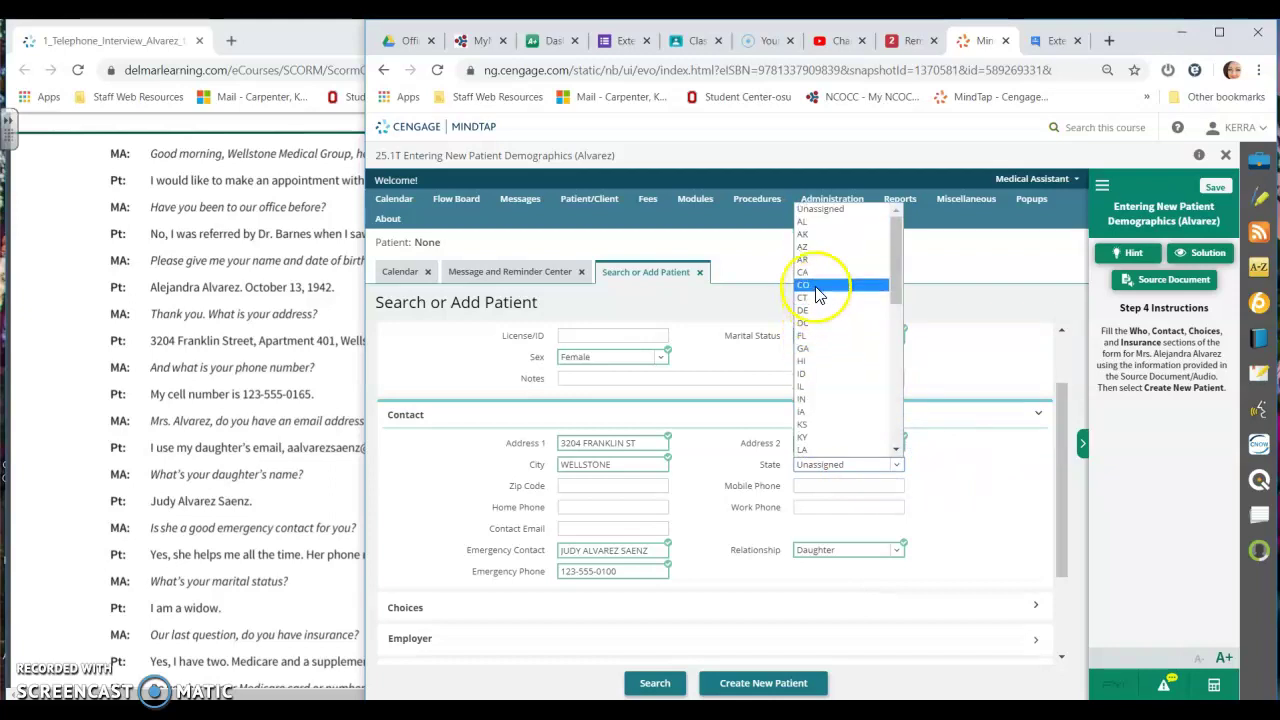
{"action": "left_click", "coordinate": [818, 286]}
Step: Enter the patient's zip code and mobile phone number from the transcript
{"action": "left_click", "coordinate": [645, 488]}
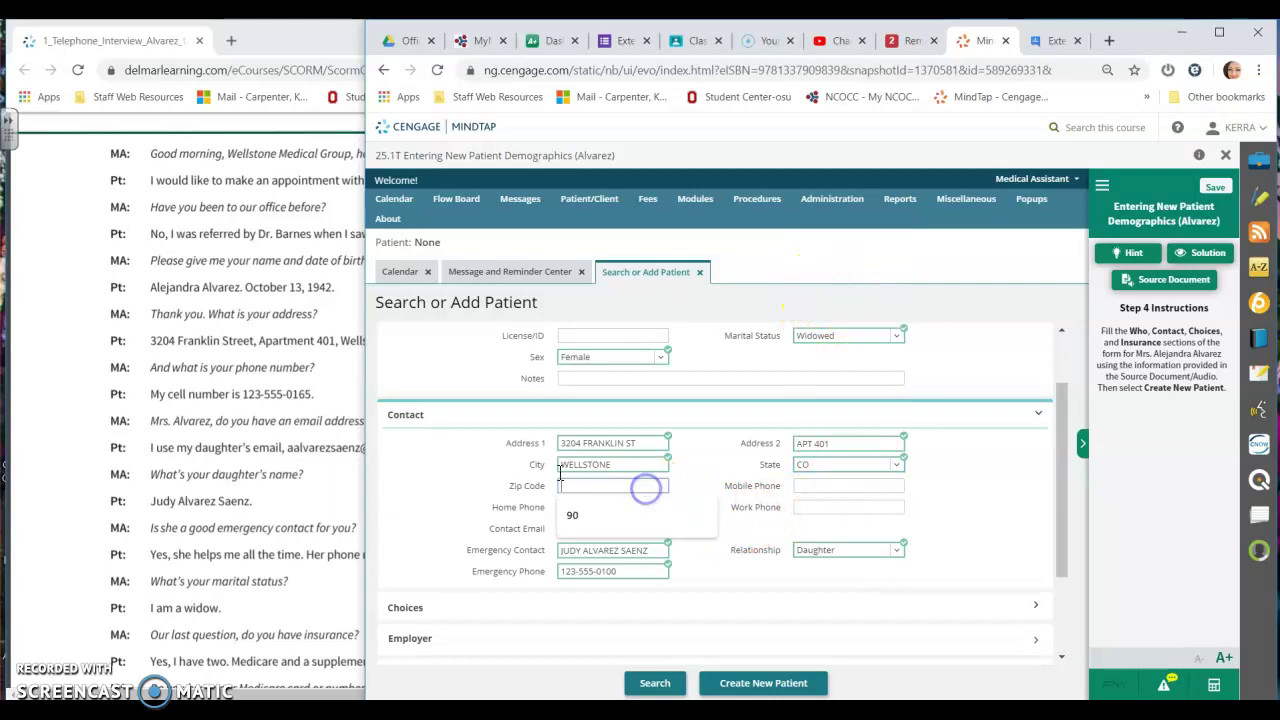
{"action": "left_click", "coordinate": [317, 390]}
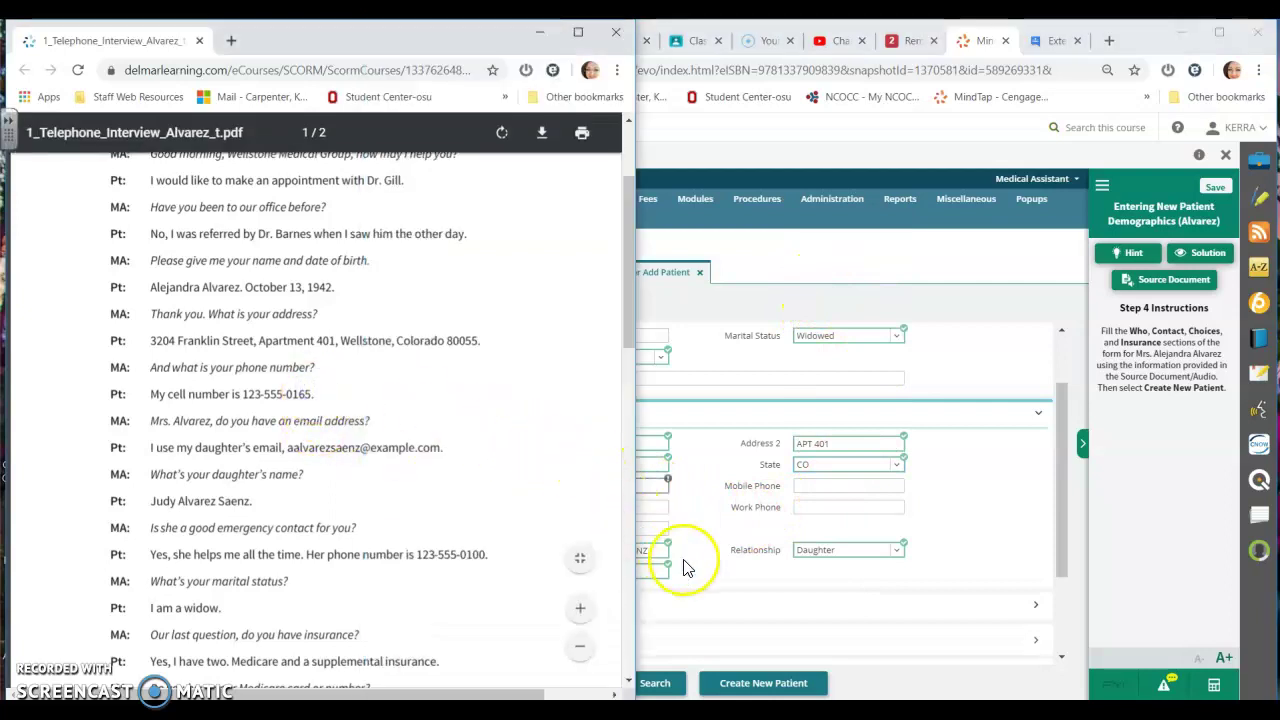
{"action": "left_click", "coordinate": [686, 567]}
{"action": "left_click", "coordinate": [621, 486]}
{"action": "type", "text": "80"}
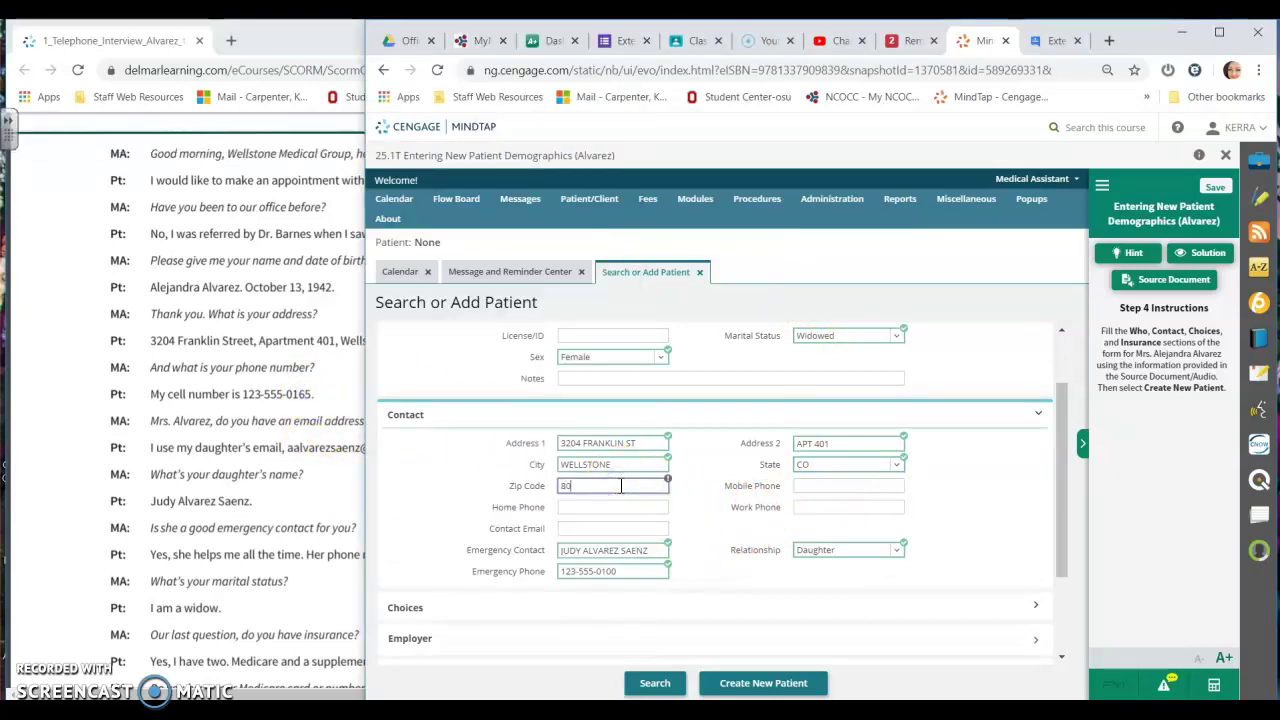
{"action": "type", "text": "055"}
{"action": "key", "text": "Tab"}
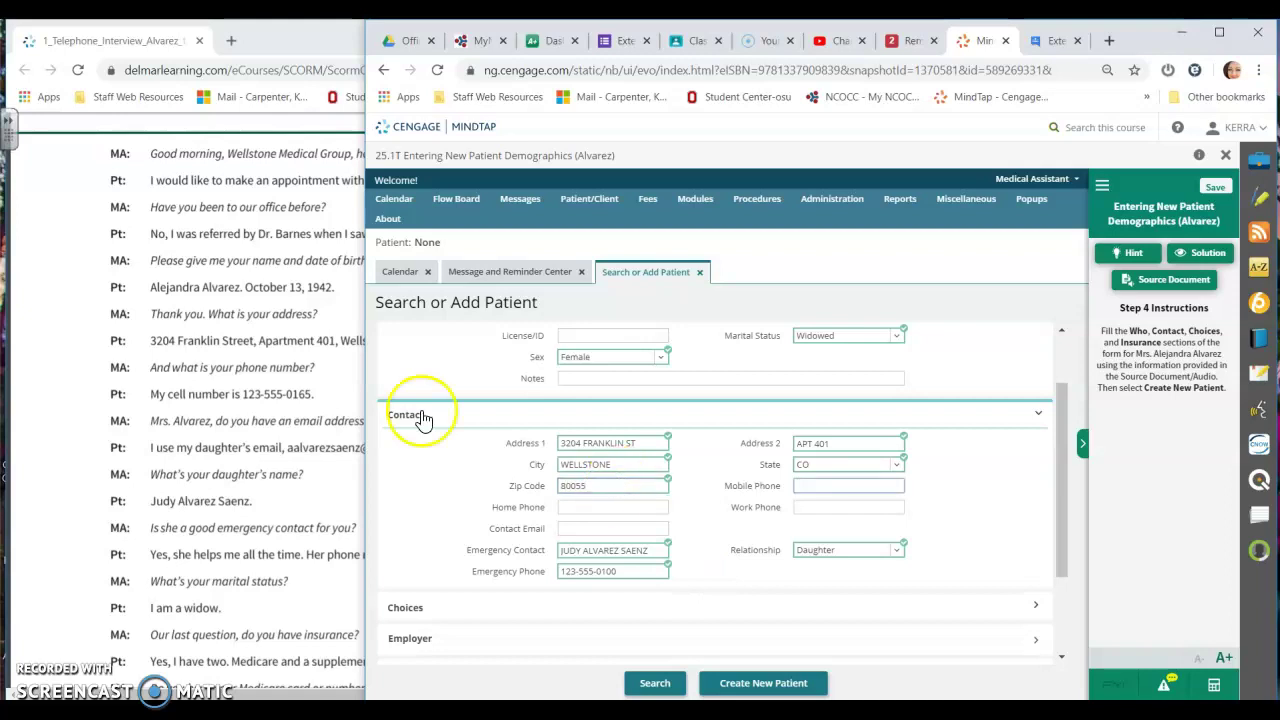
{"action": "left_click", "coordinate": [828, 488]}
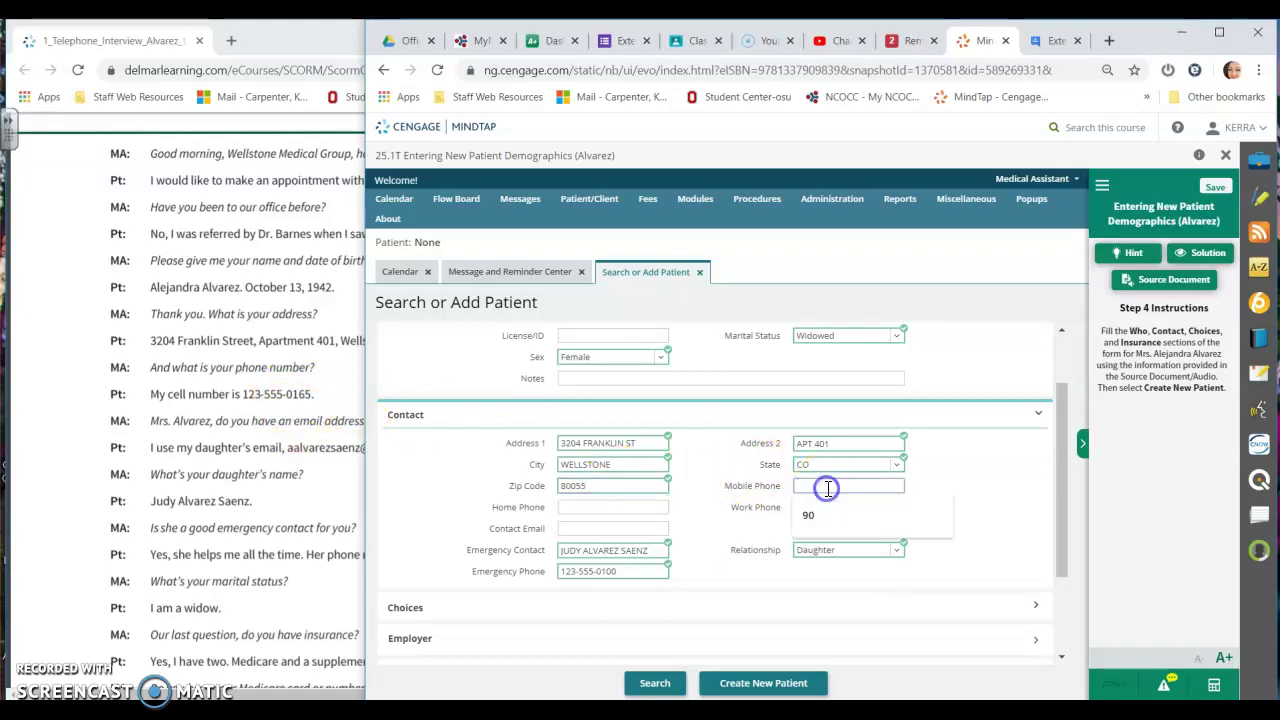
{"action": "type", "text": "1235"}
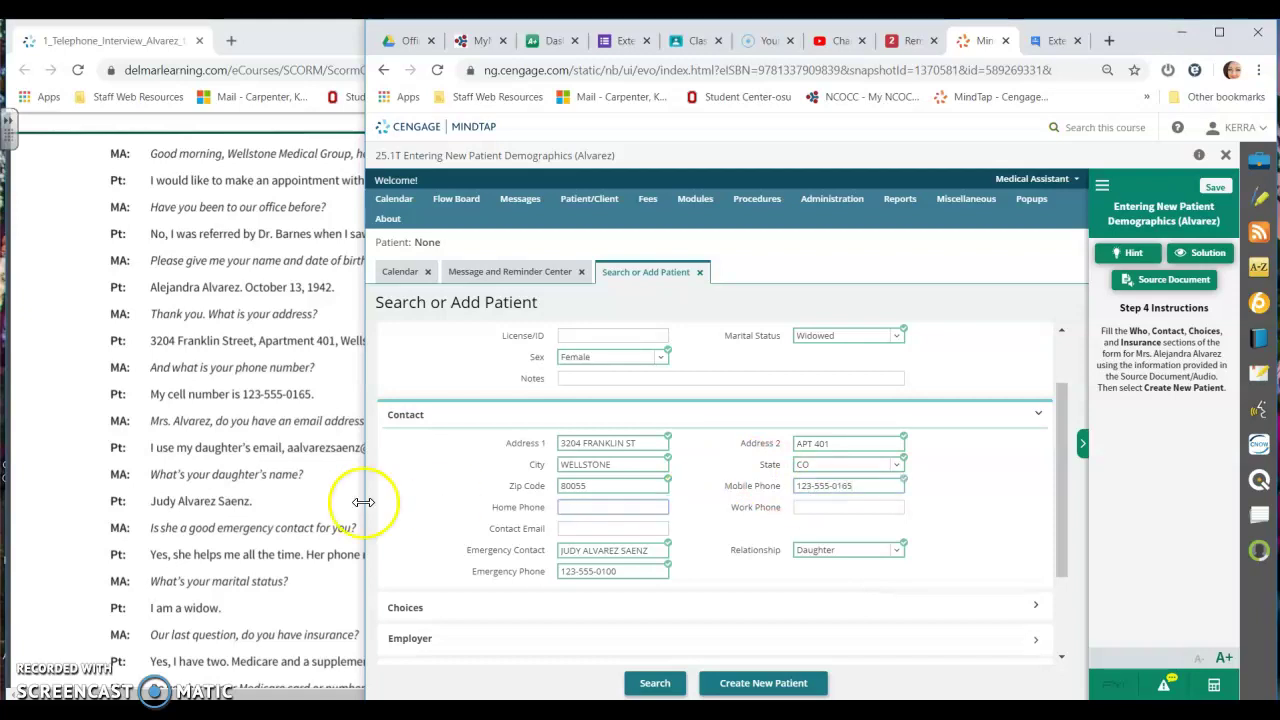
{"action": "key", "text": "Tab"}
{"action": "key", "text": "Tab"}
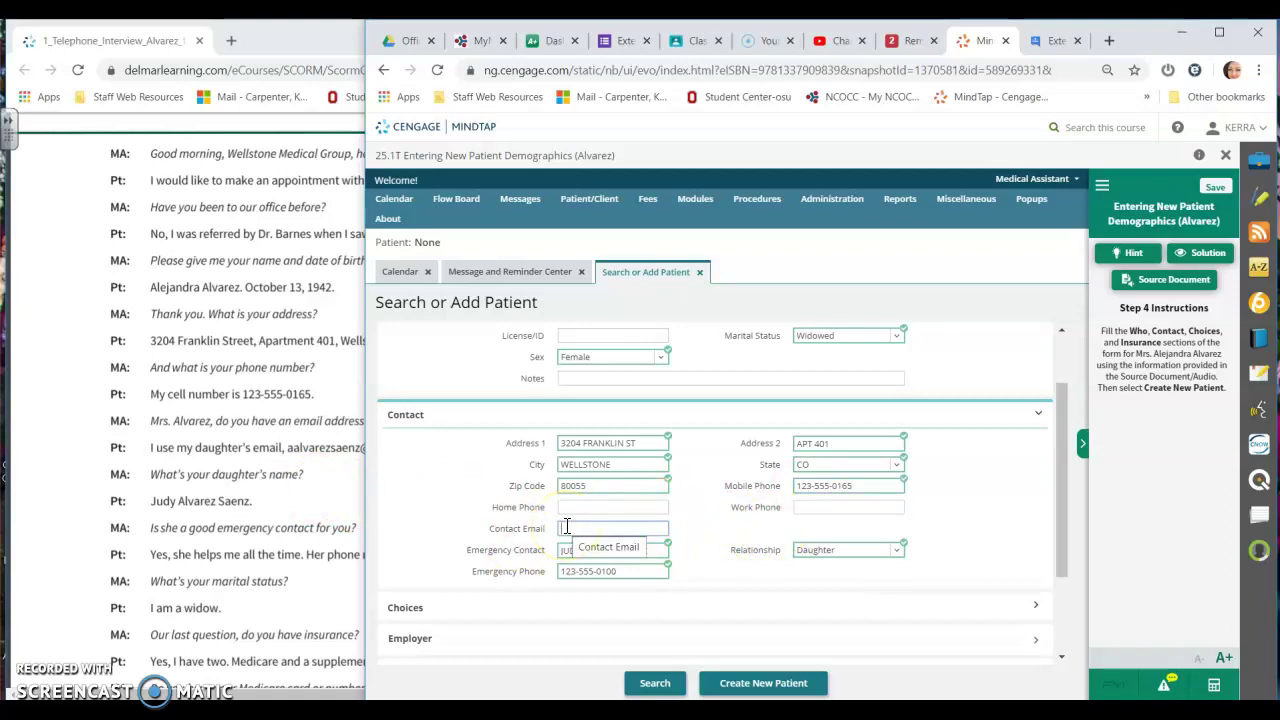
Step: Enter the daughter's e-mail address from the transcript in the Contact Email field
{"action": "left_click", "coordinate": [305, 492]}
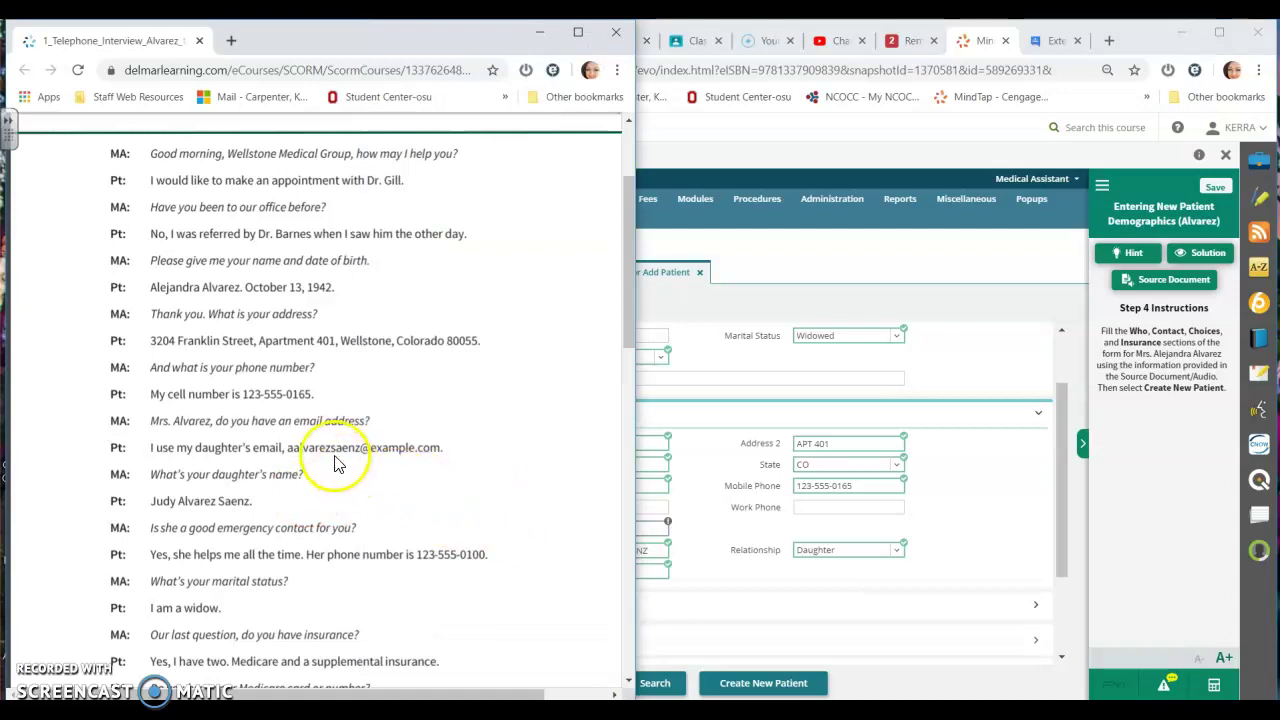
{"action": "left_click", "coordinate": [700, 557]}
{"action": "left_click", "coordinate": [630, 527]}
{"action": "type", "text": "AALVA"}
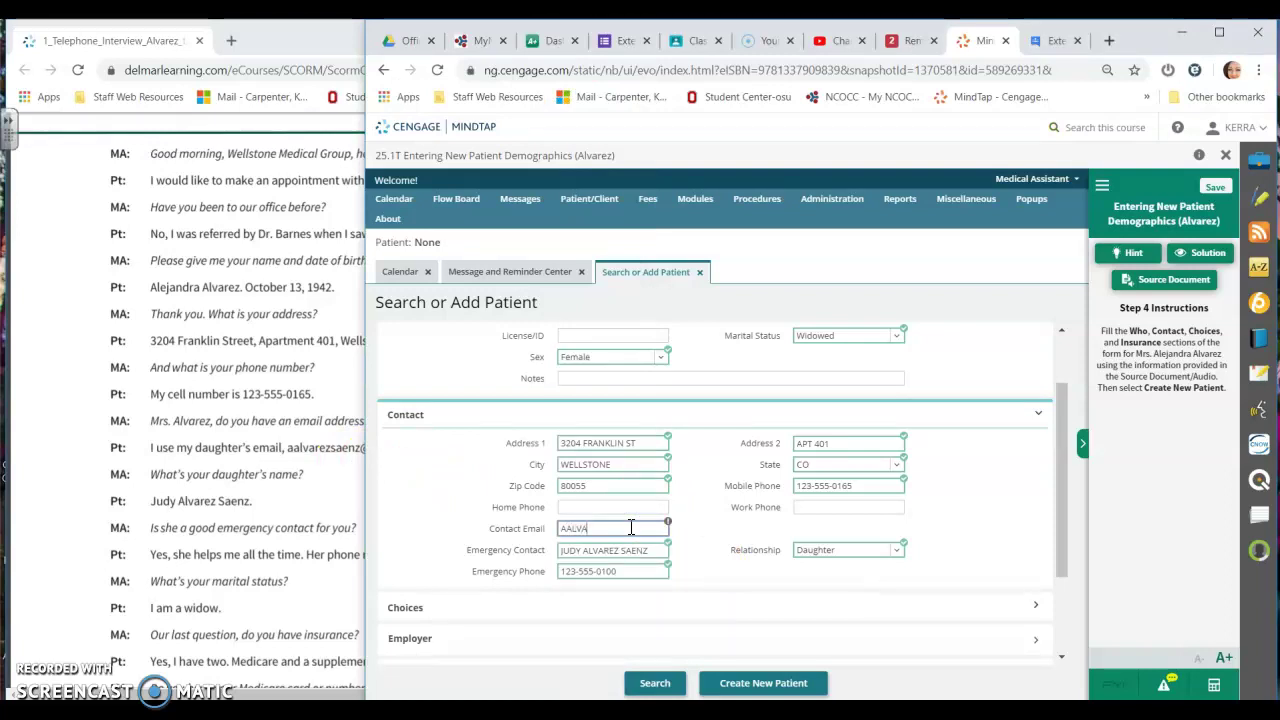
{"action": "type", "text": "REZS"}
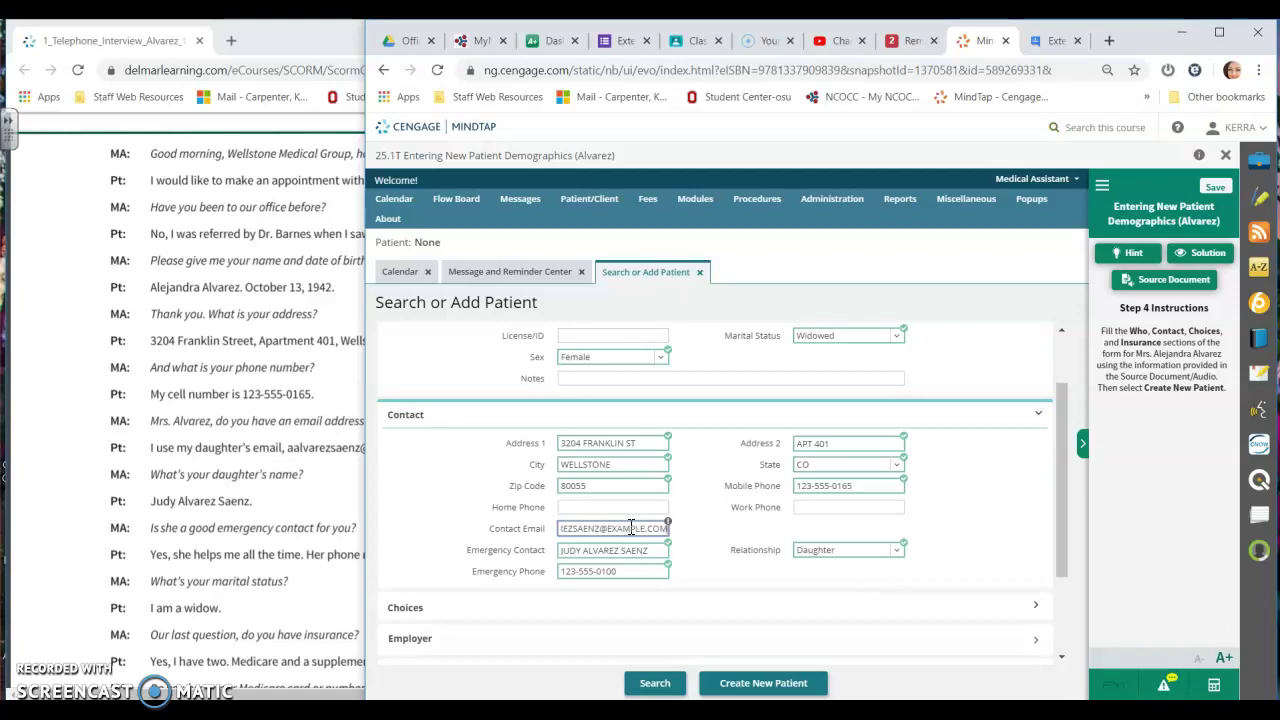
{"action": "key", "text": "Tab"}
{"action": "scroll", "coordinate": [708, 531], "scroll_direction": "down", "scroll_amount": 2}
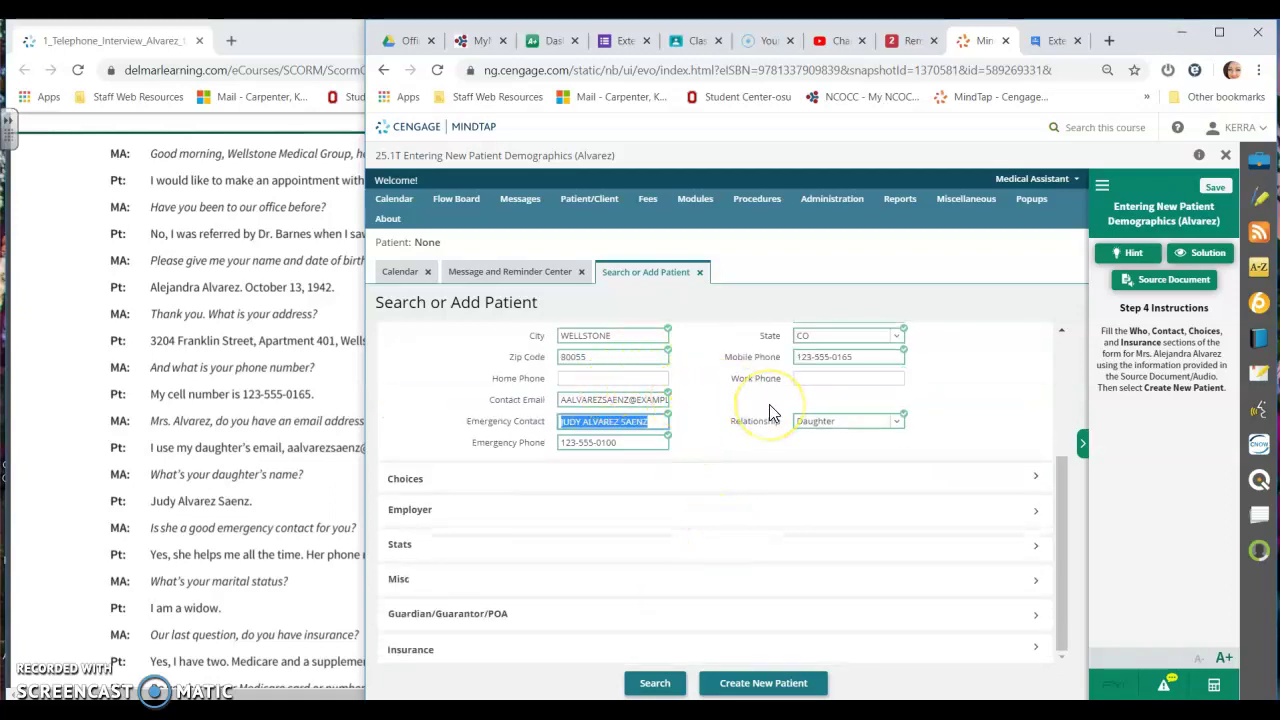
Step: In Choices, select the requested doctor as Provider and the referring doctor as Referring Provider
{"action": "left_click", "coordinate": [652, 480]}
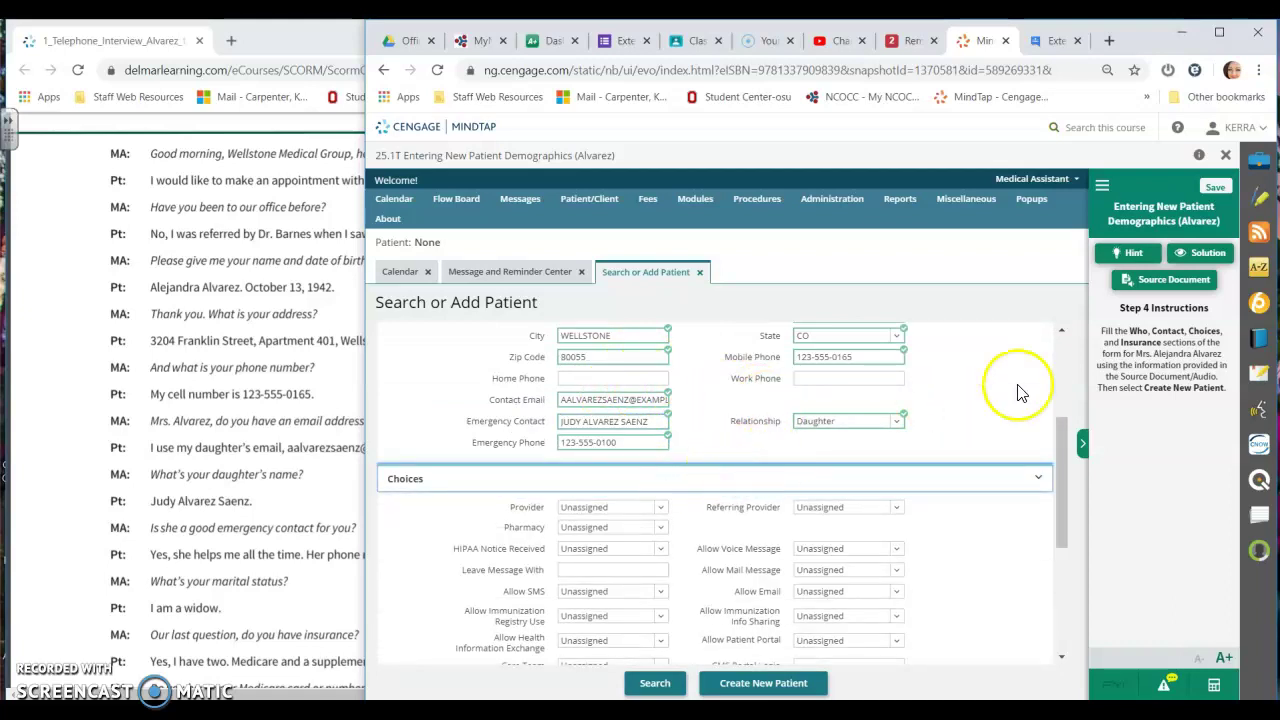
{"action": "scroll", "coordinate": [718, 555], "scroll_direction": "down", "scroll_amount": 2}
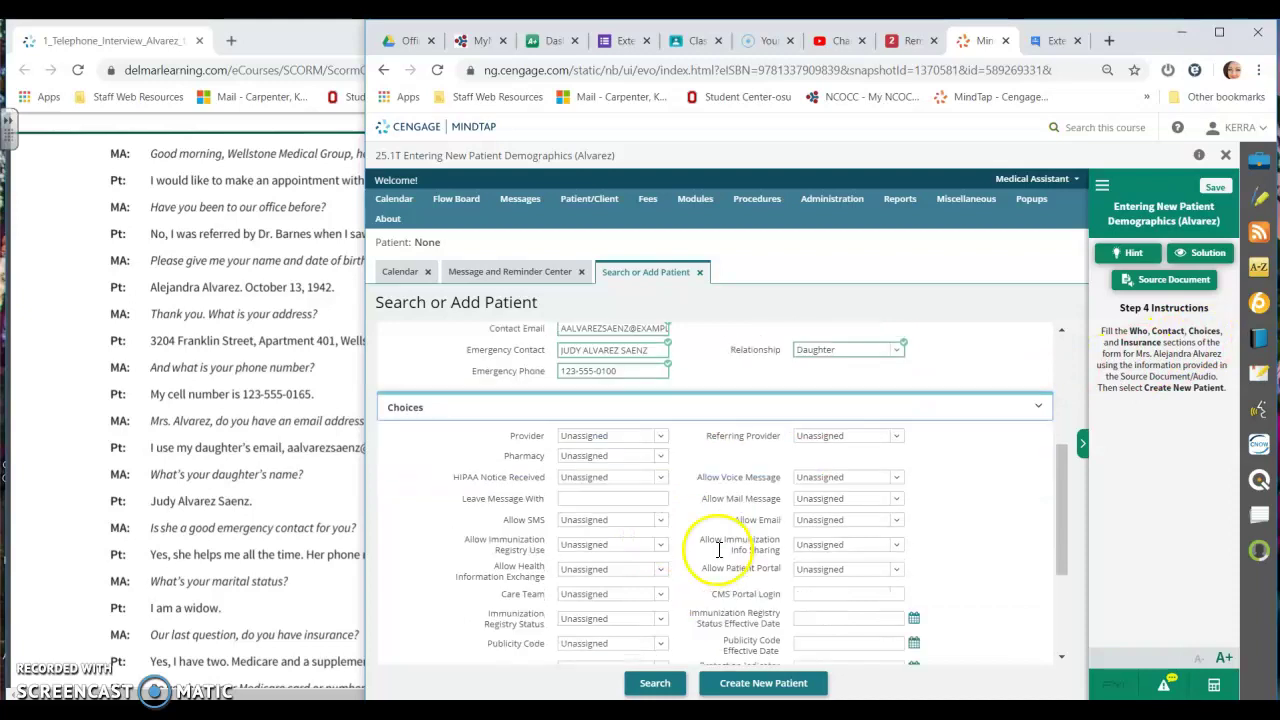
{"action": "left_click", "coordinate": [264, 452]}
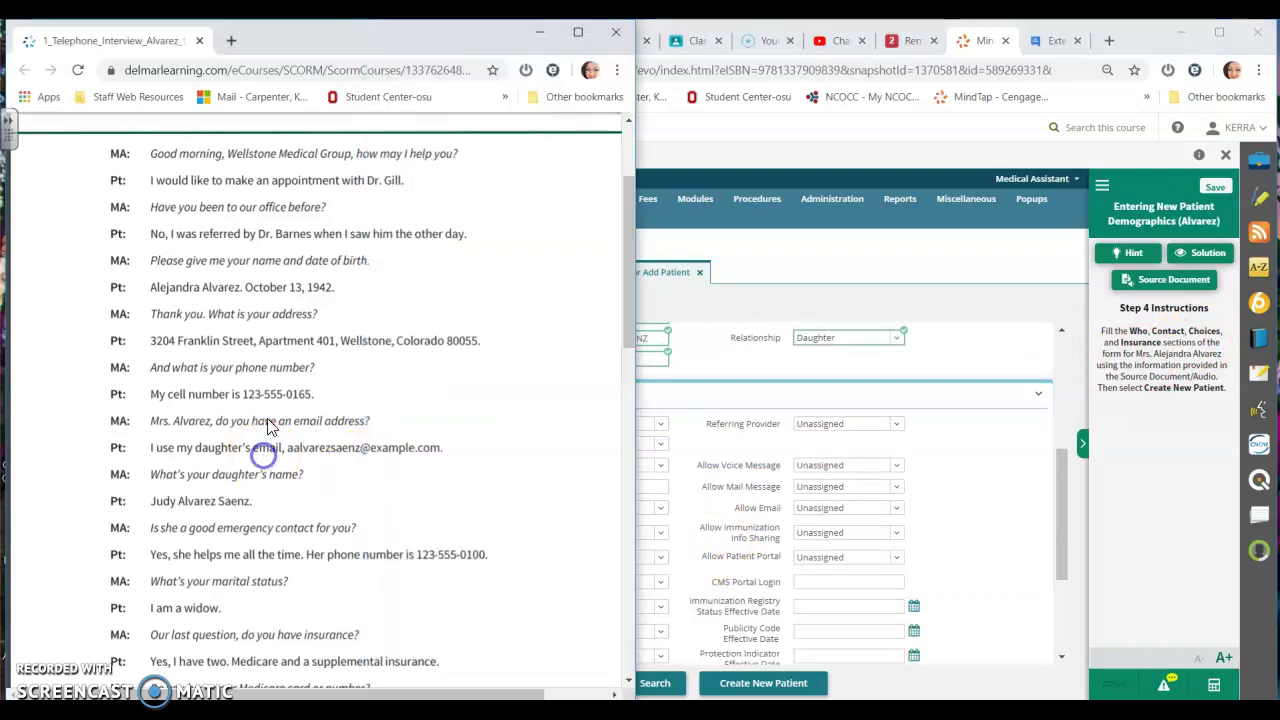
{"action": "scroll", "coordinate": [266, 430], "scroll_direction": "up", "scroll_amount": 3}
{"action": "left_click", "coordinate": [730, 482]}
{"action": "left_click", "coordinate": [660, 424]}
{"action": "left_click_drag", "start_coordinate": [632, 468], "coordinate": [612, 490]}
{"action": "left_click", "coordinate": [610, 489]}
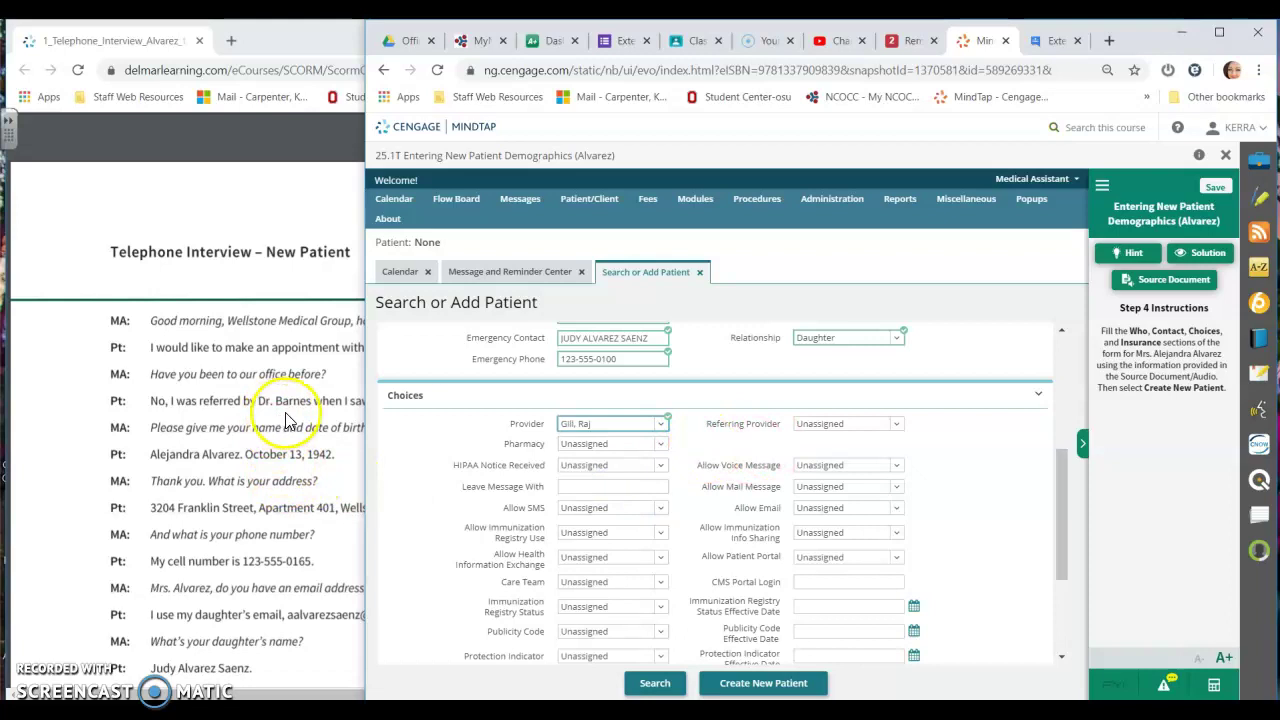
{"action": "left_click", "coordinate": [895, 424]}
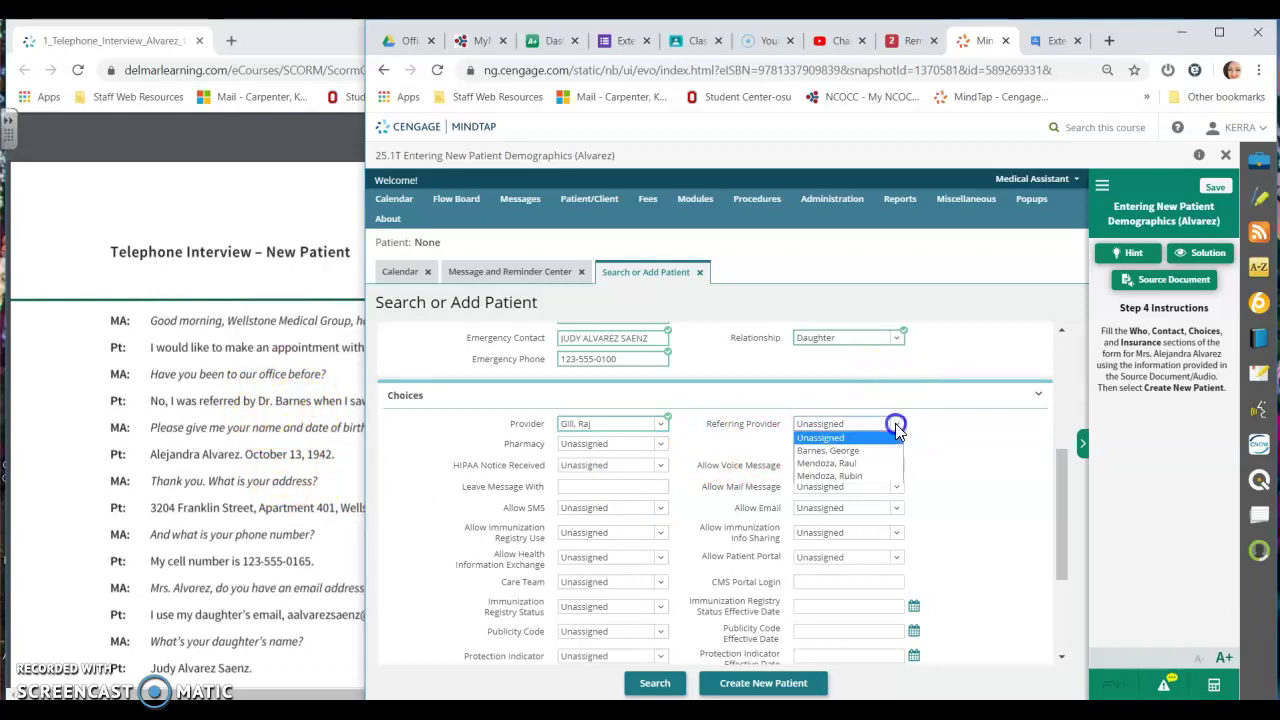
{"action": "left_click", "coordinate": [870, 451]}
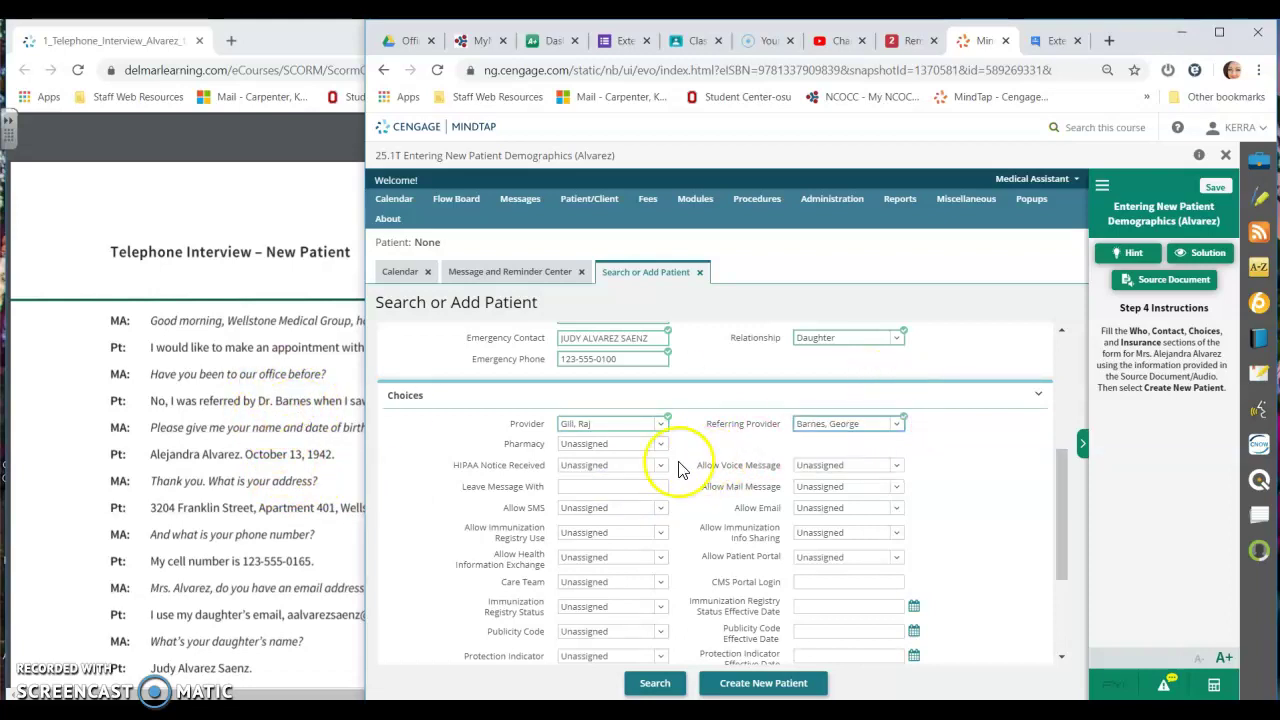
{"action": "scroll", "coordinate": [262, 465], "scroll_direction": "down", "scroll_amount": 4}
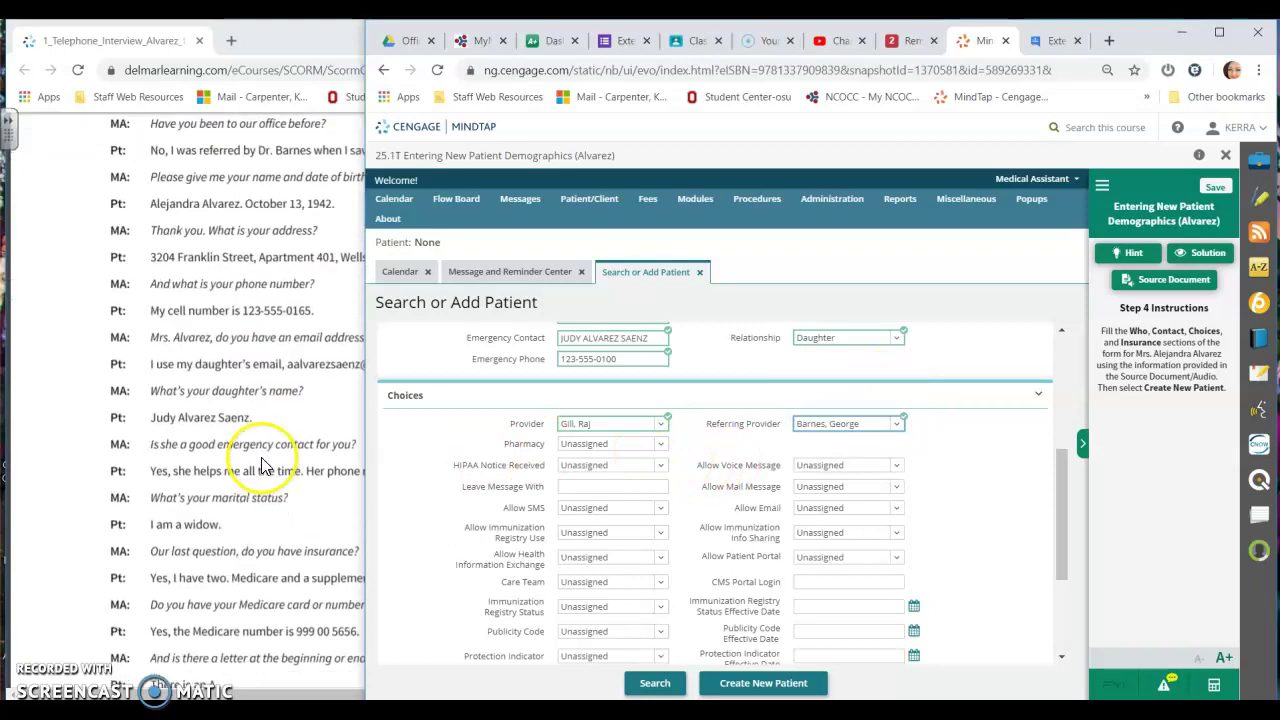
{"action": "left_click", "coordinate": [262, 461]}
{"action": "scroll", "coordinate": [265, 467], "scroll_direction": "down", "scroll_amount": 2}
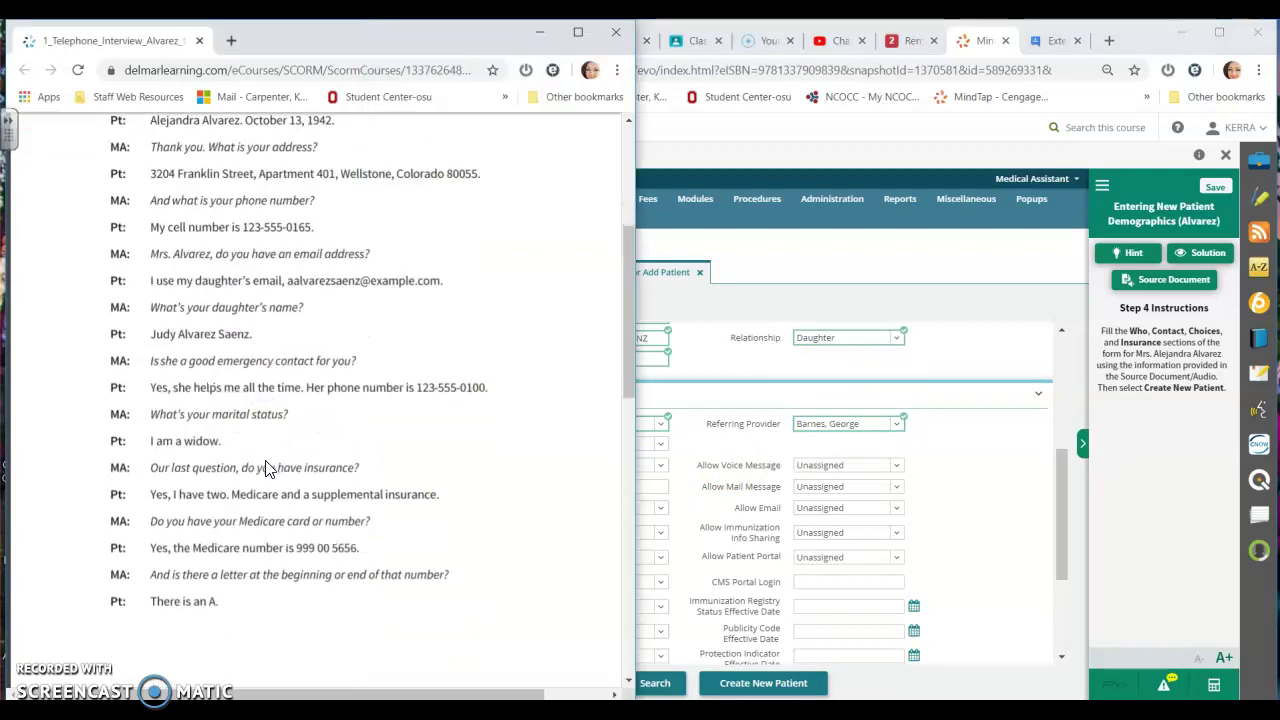
{"action": "scroll", "coordinate": [267, 470], "scroll_direction": "up", "scroll_amount": 2}
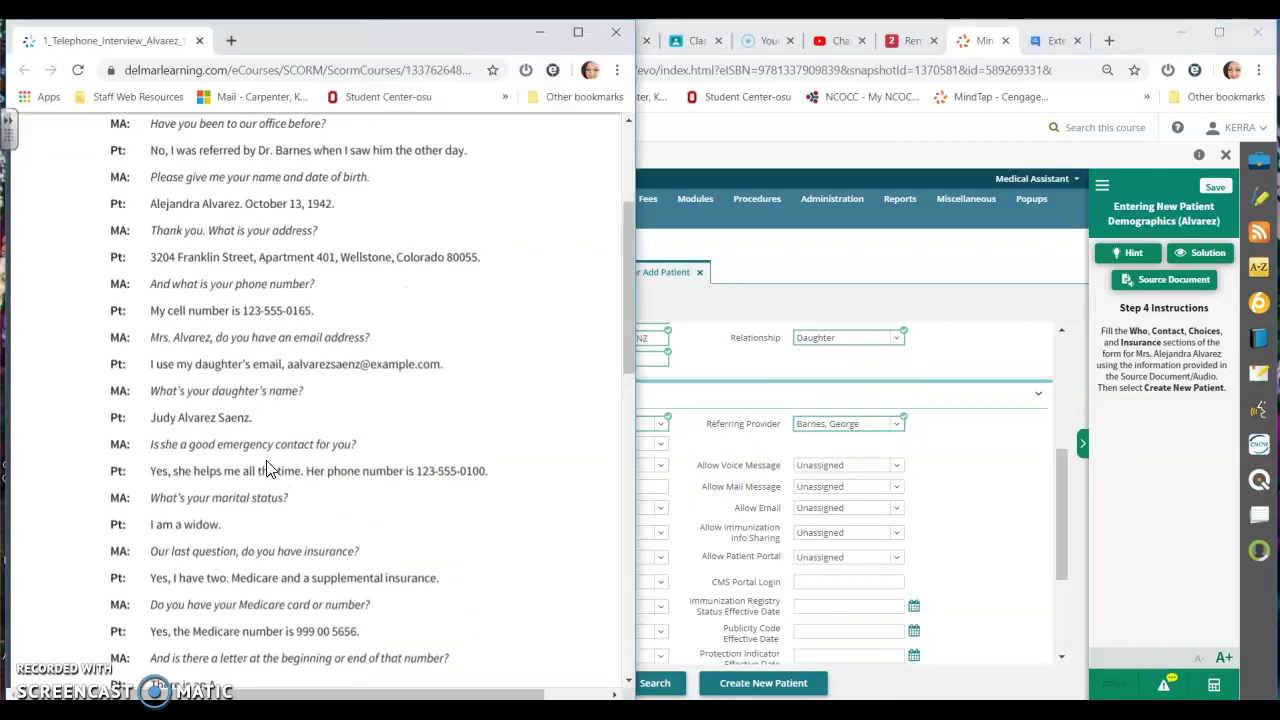
{"action": "scroll", "coordinate": [281, 485], "scroll_direction": "down", "scroll_amount": 12}
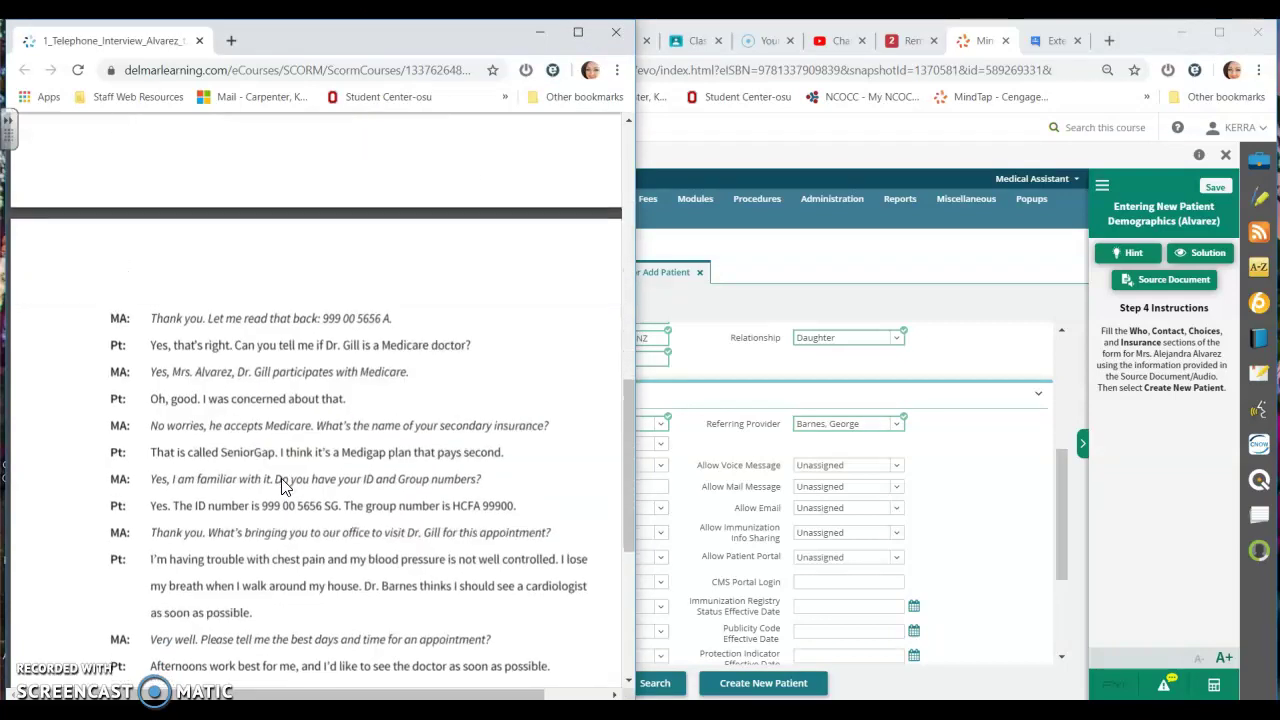
{"action": "scroll", "coordinate": [284, 492], "scroll_direction": "down", "scroll_amount": 4}
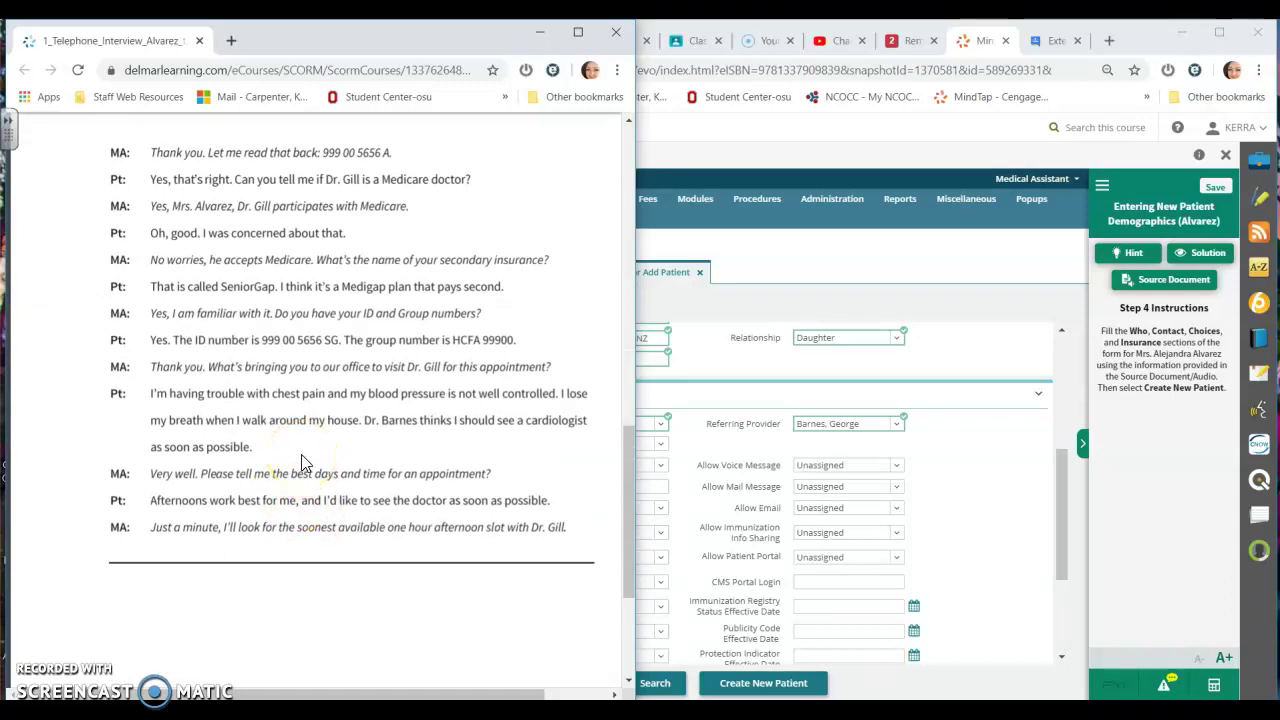
{"action": "scroll", "coordinate": [303, 463], "scroll_direction": "up", "scroll_amount": 2}
{"action": "scroll", "coordinate": [305, 463], "scroll_direction": "up", "scroll_amount": 4}
{"action": "left_click", "coordinate": [977, 486]}
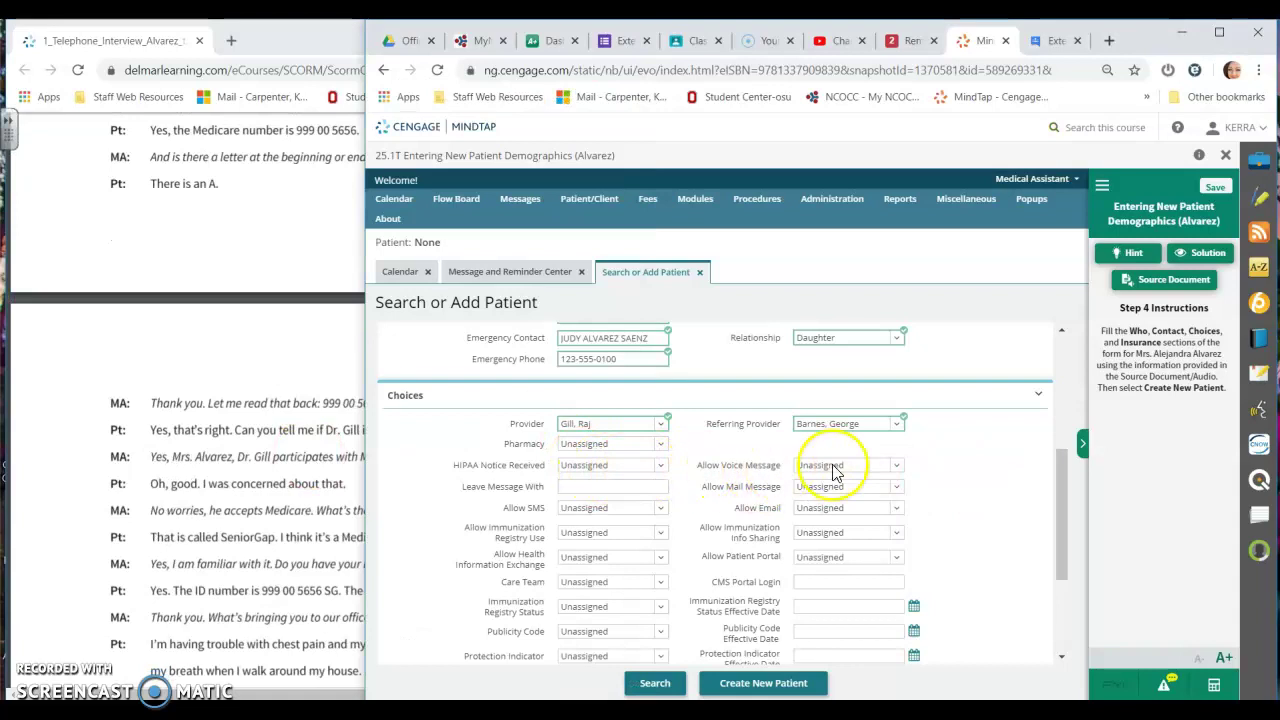
Step: Scroll down the form and expand the Insurance and Primary Insurance sections
{"action": "scroll", "coordinate": [250, 497], "scroll_direction": "down", "scroll_amount": 4}
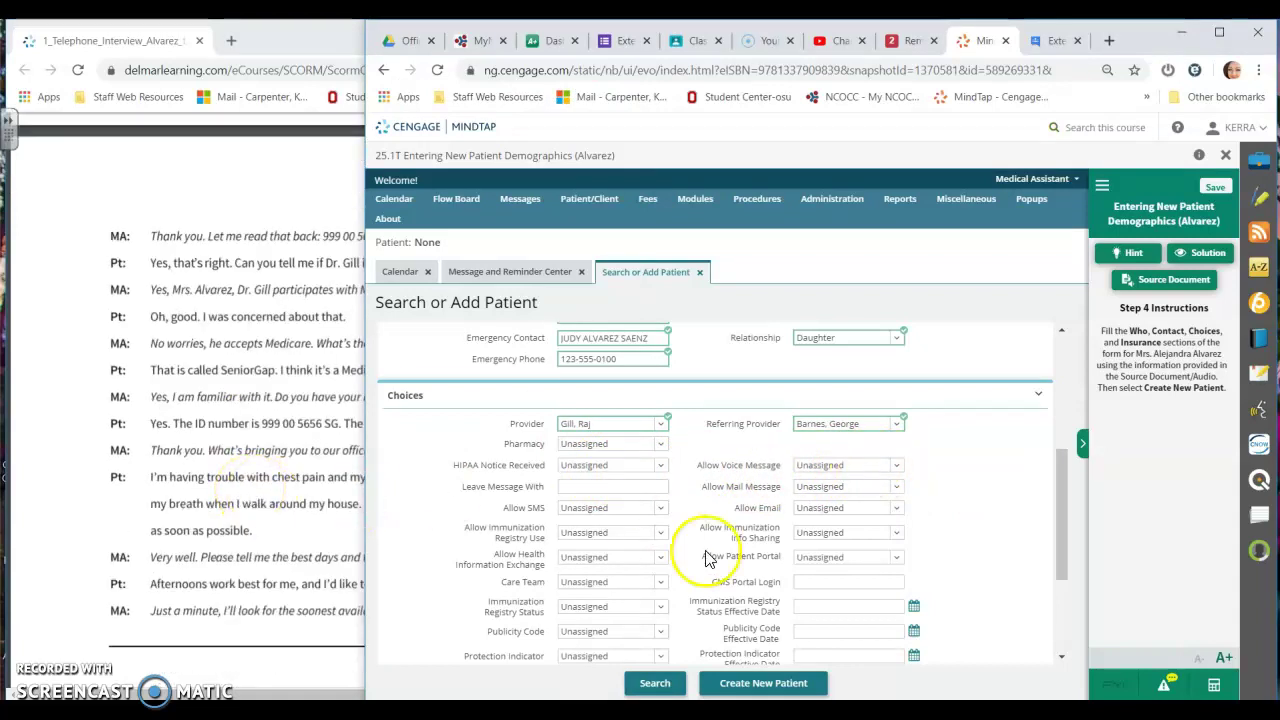
{"action": "scroll", "coordinate": [666, 509], "scroll_direction": "down", "scroll_amount": 5}
{"action": "scroll", "coordinate": [663, 526], "scroll_direction": "up", "scroll_amount": 5}
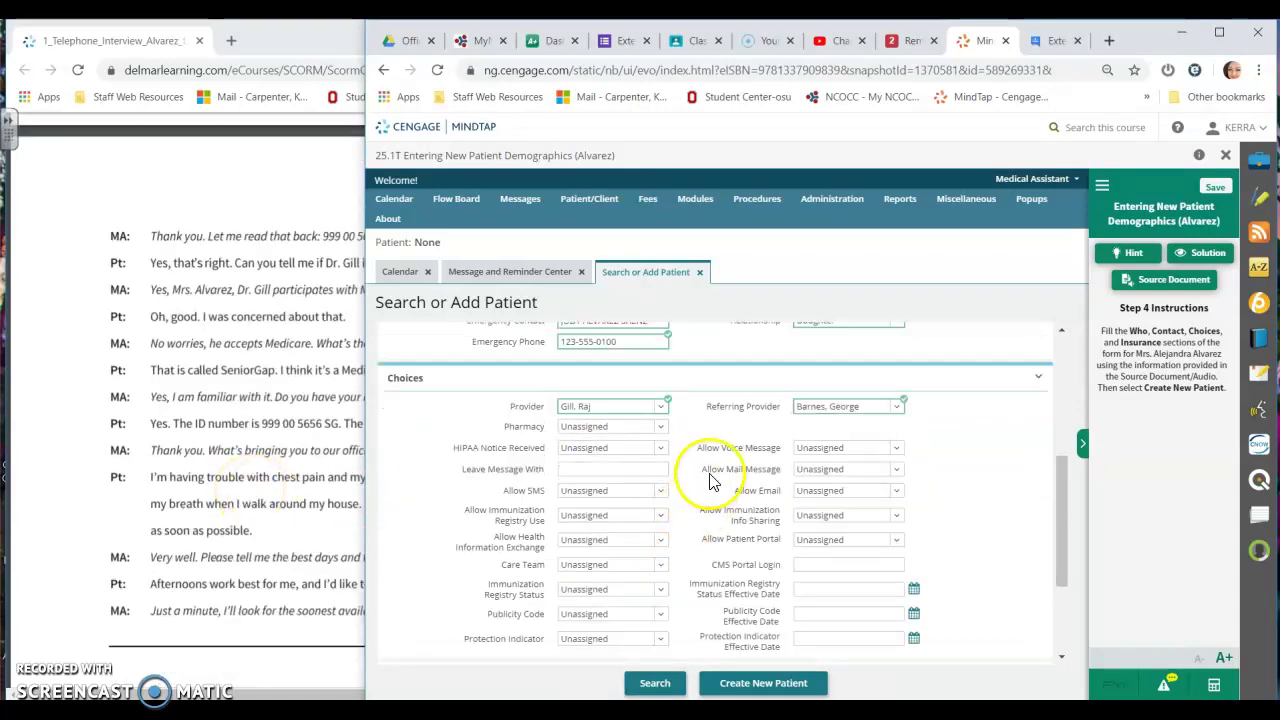
{"action": "scroll", "coordinate": [712, 488], "scroll_direction": "down", "scroll_amount": 1}
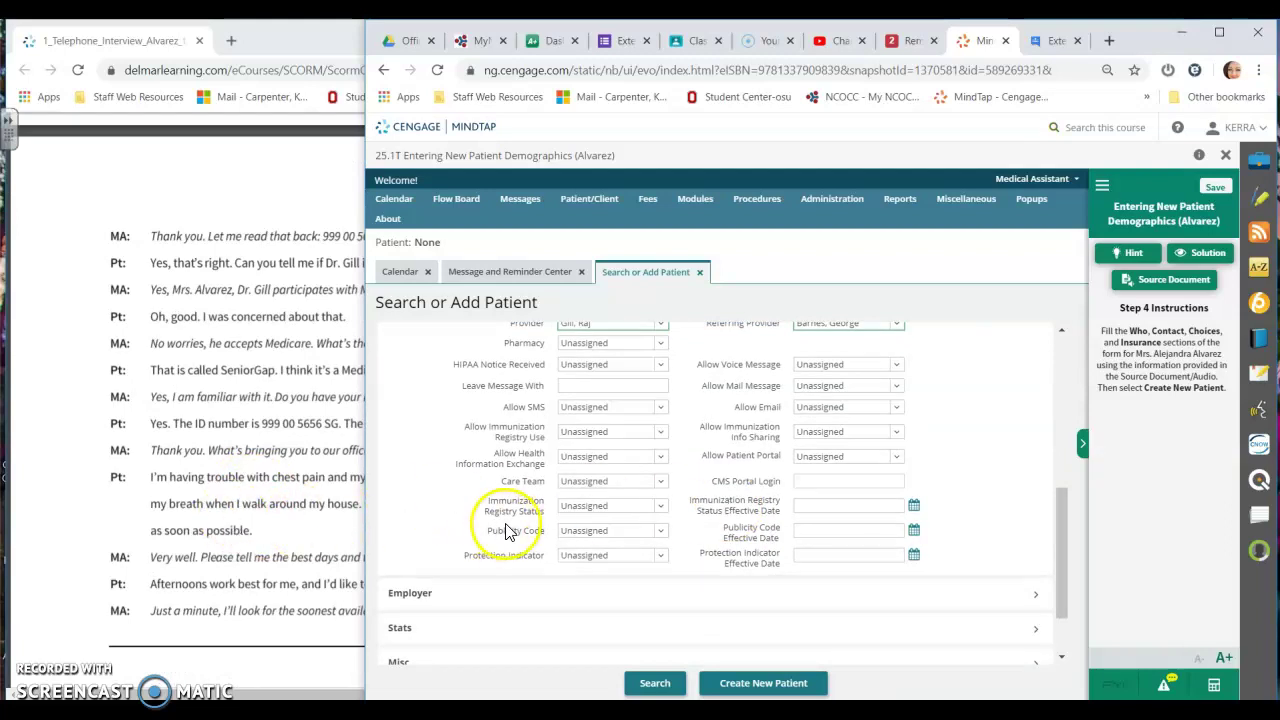
{"action": "scroll", "coordinate": [726, 565], "scroll_direction": "down", "scroll_amount": 1}
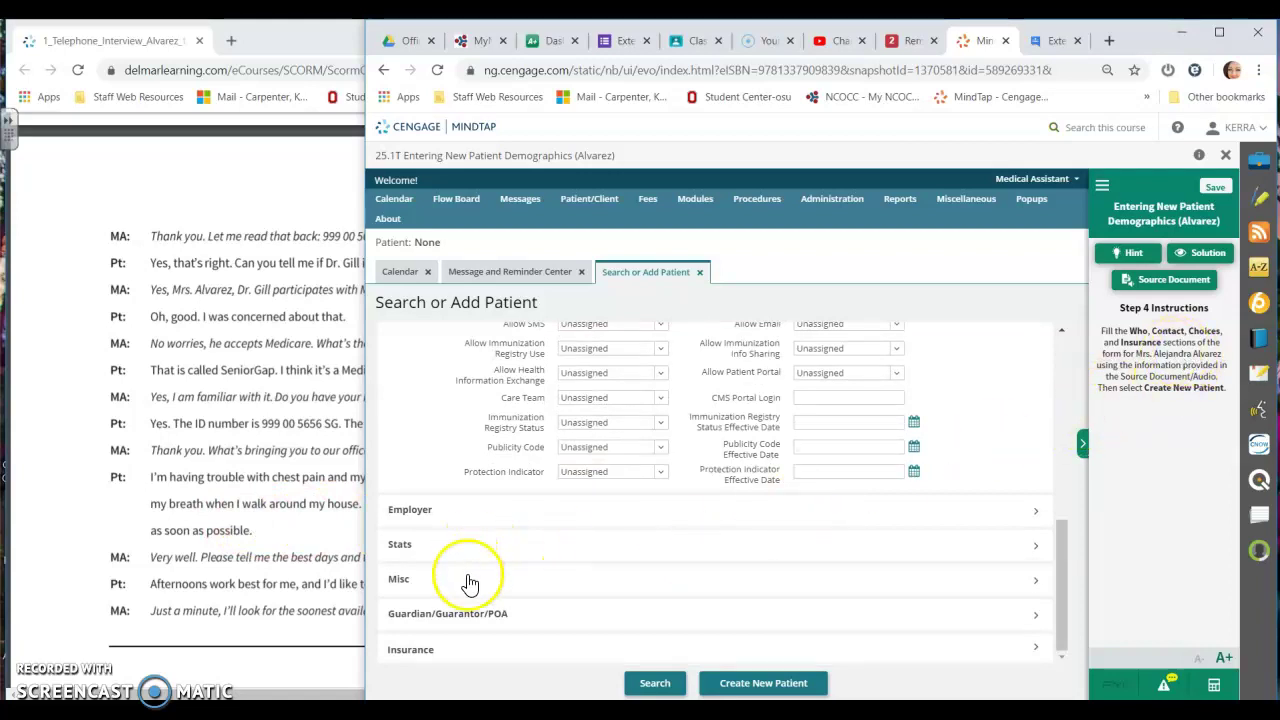
{"action": "left_click", "coordinate": [451, 652]}
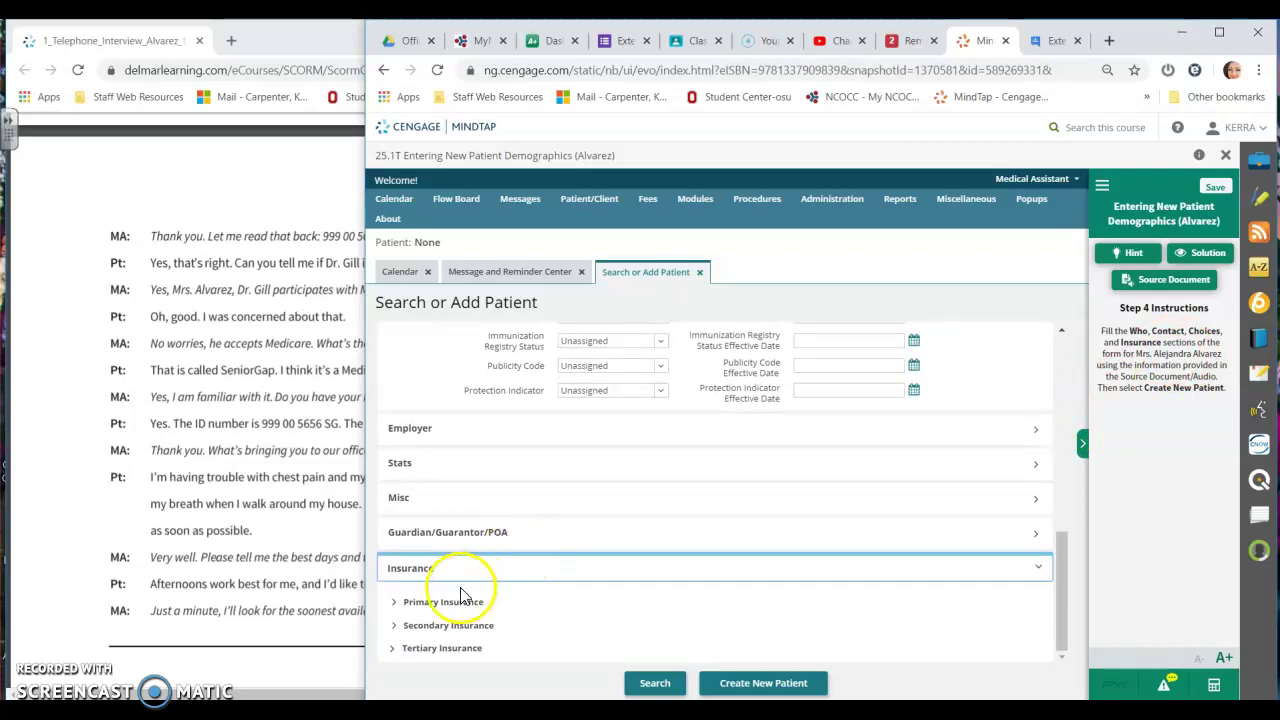
{"action": "left_click", "coordinate": [395, 602]}
Step: Bring the interview transcript forward to its insurance answers
{"action": "scroll", "coordinate": [226, 460], "scroll_direction": "down", "scroll_amount": 3}
{"action": "scroll", "coordinate": [226, 460], "scroll_direction": "up", "scroll_amount": 5}
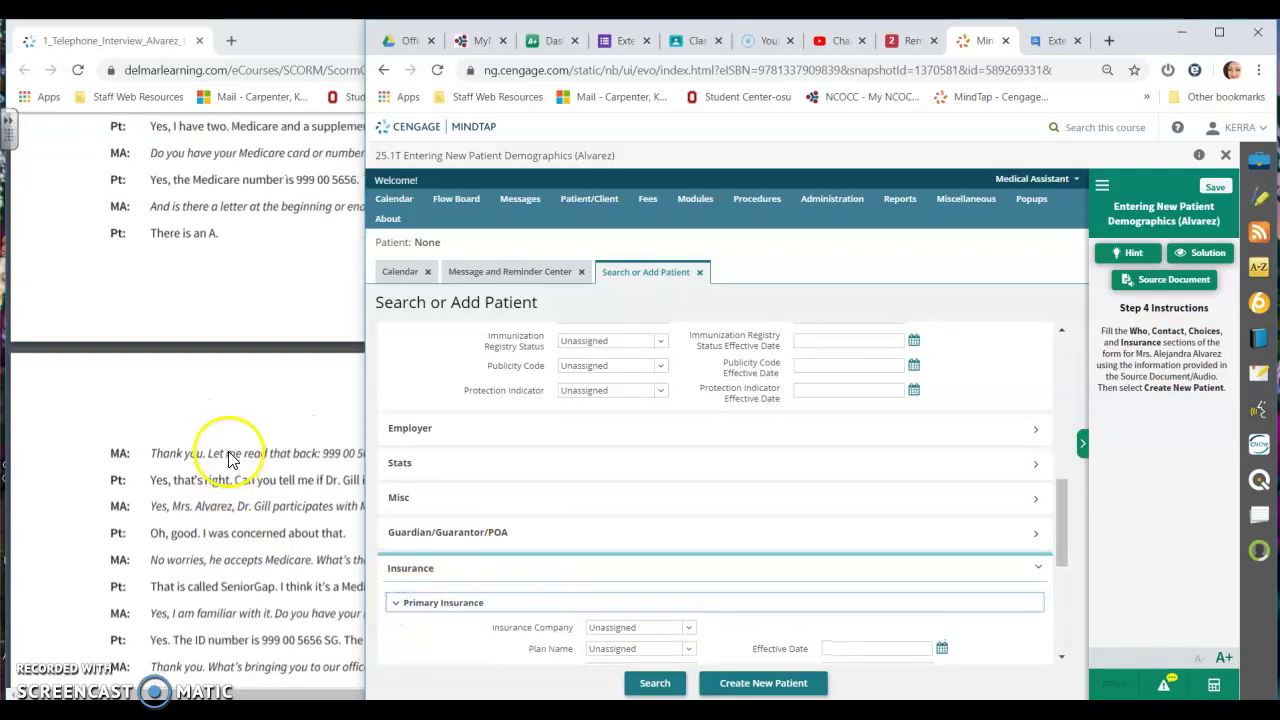
{"action": "left_click", "coordinate": [236, 306]}
{"action": "scroll", "coordinate": [266, 329], "scroll_direction": "up", "scroll_amount": 1}
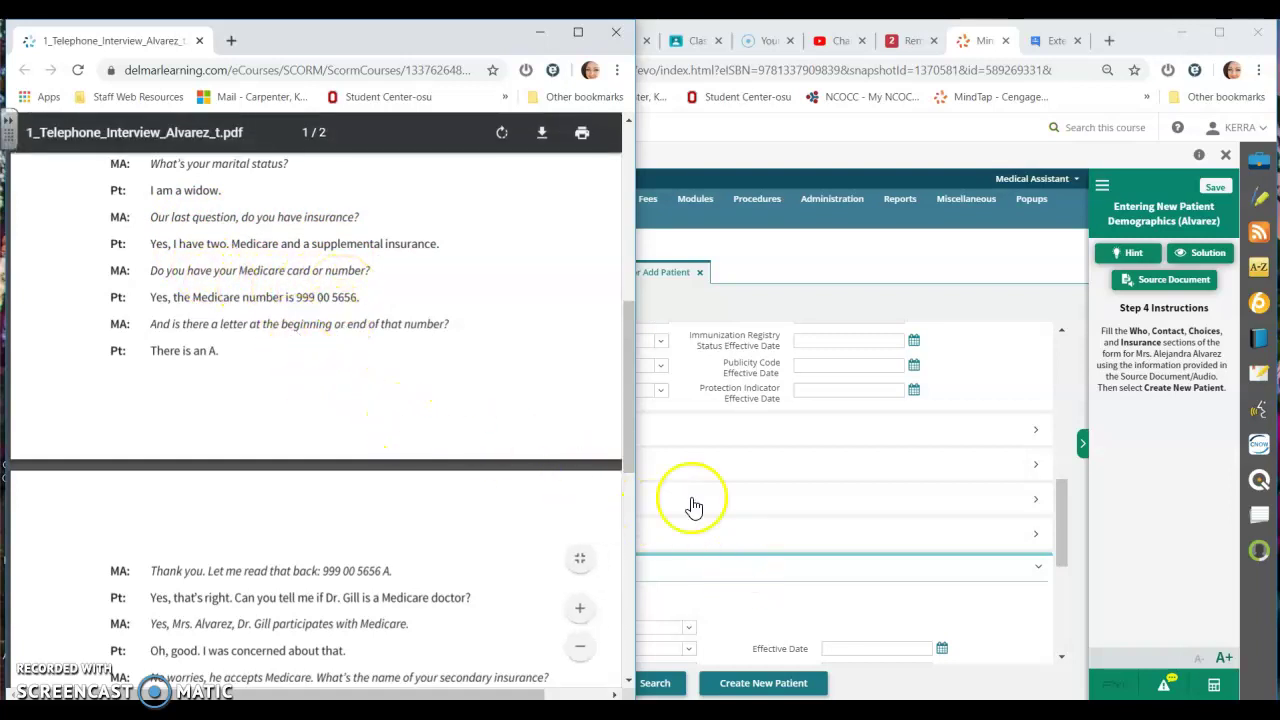
Step: Narrow the transcript window to uncover the form and re-expand Primary Insurance
{"action": "left_click_drag", "start_coordinate": [634, 517], "coordinate": [434, 513]}
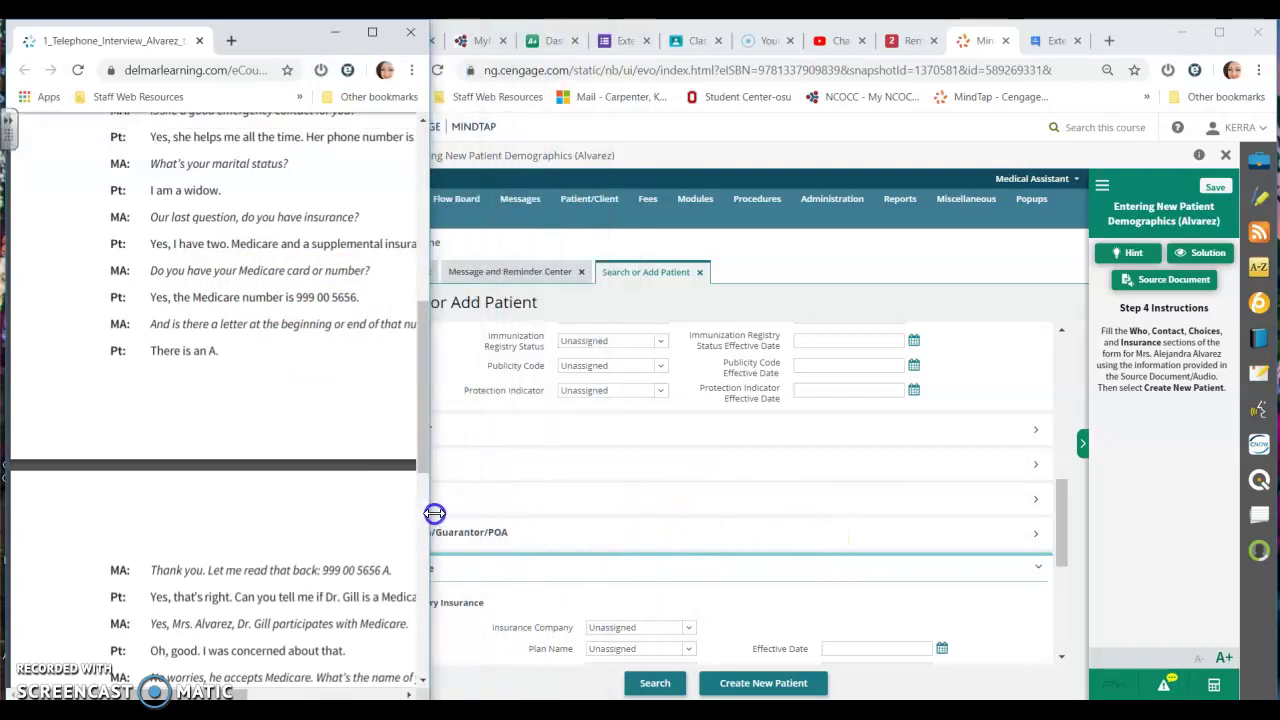
{"action": "left_click", "coordinate": [625, 602]}
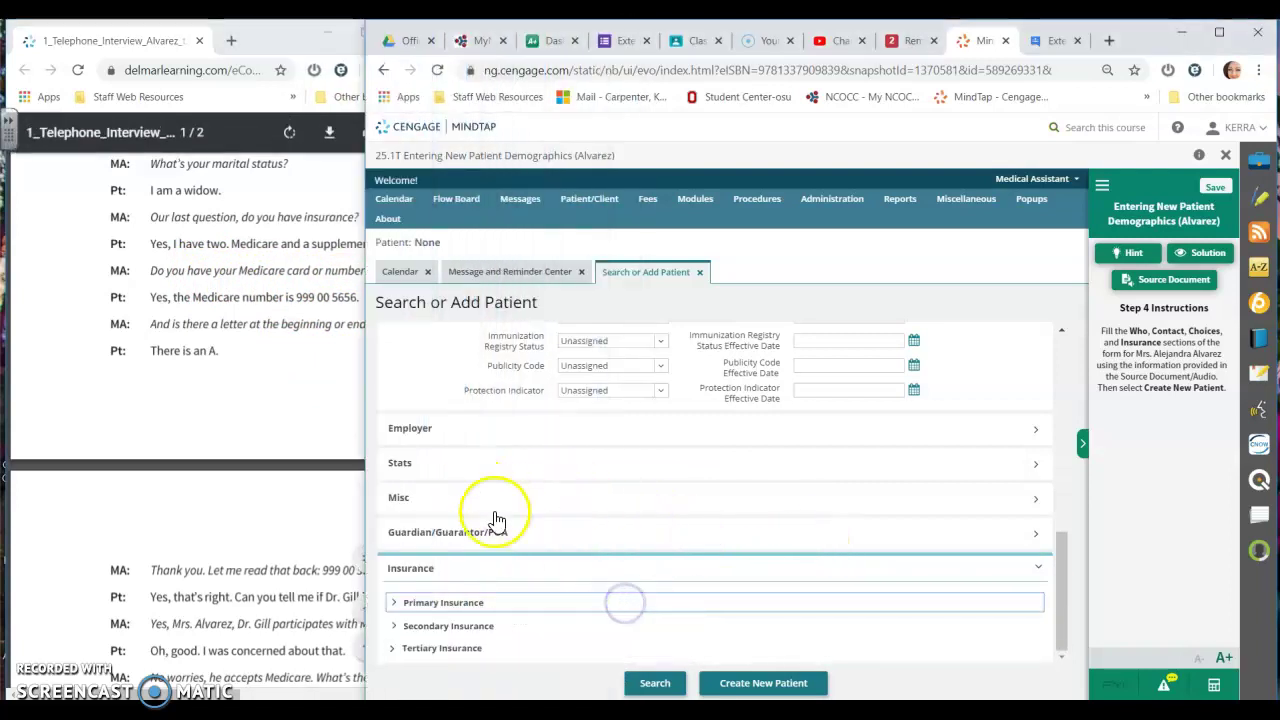
{"action": "left_click", "coordinate": [505, 592]}
{"action": "scroll", "coordinate": [714, 523], "scroll_direction": "down", "scroll_amount": 2}
Step: Choose Medicare (Original) as Insurance Company and Medicare (Original) Plan as Plan Name
{"action": "left_click", "coordinate": [687, 466]}
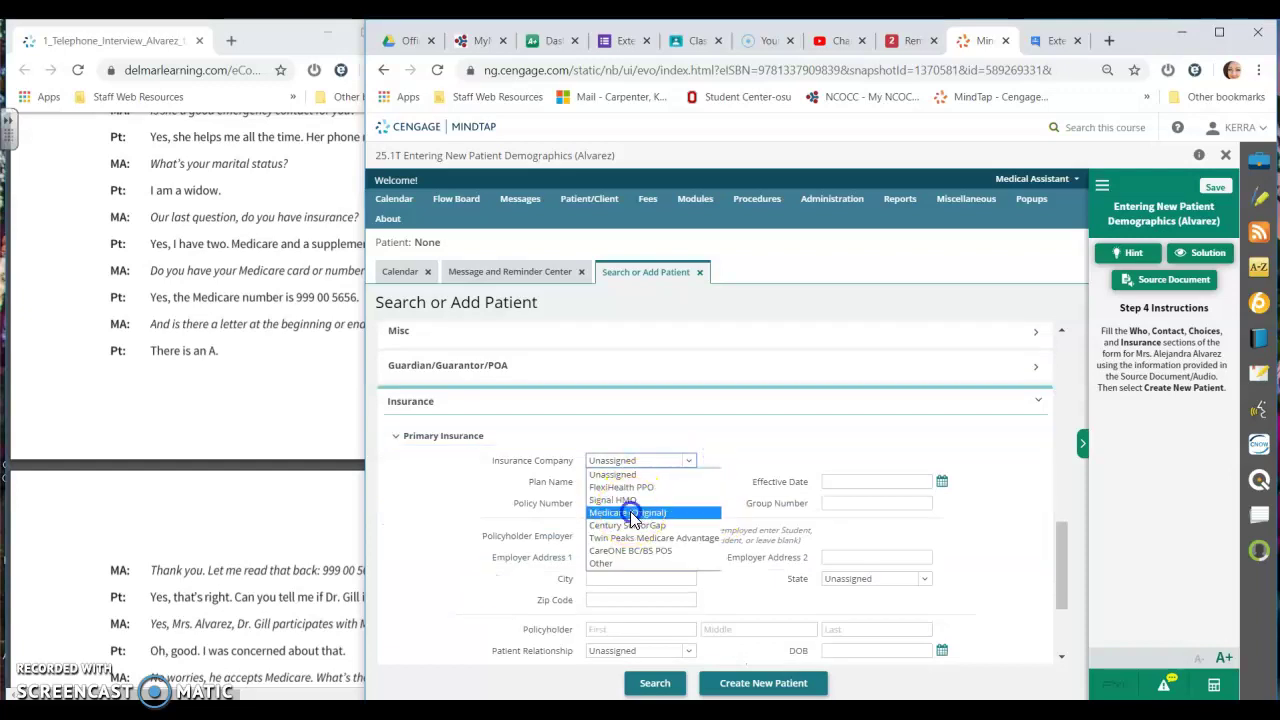
{"action": "left_click", "coordinate": [630, 513]}
{"action": "left_click", "coordinate": [688, 482]}
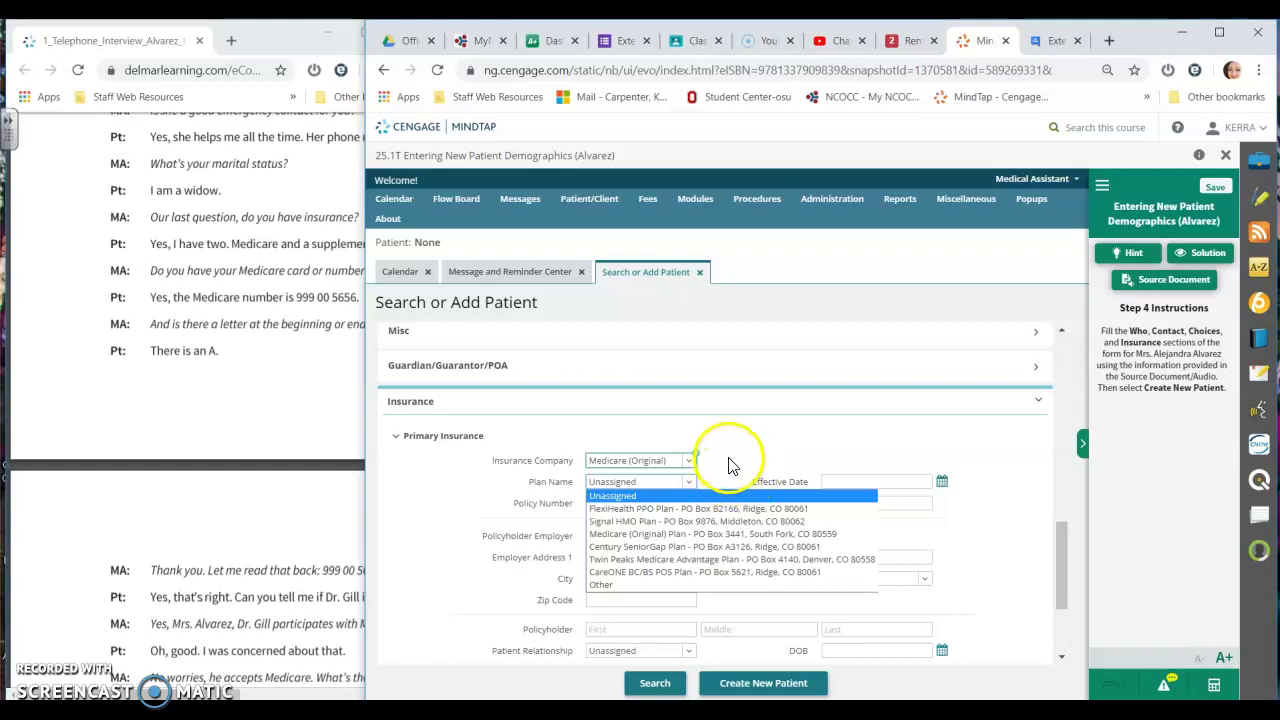
{"action": "left_click", "coordinate": [712, 534]}
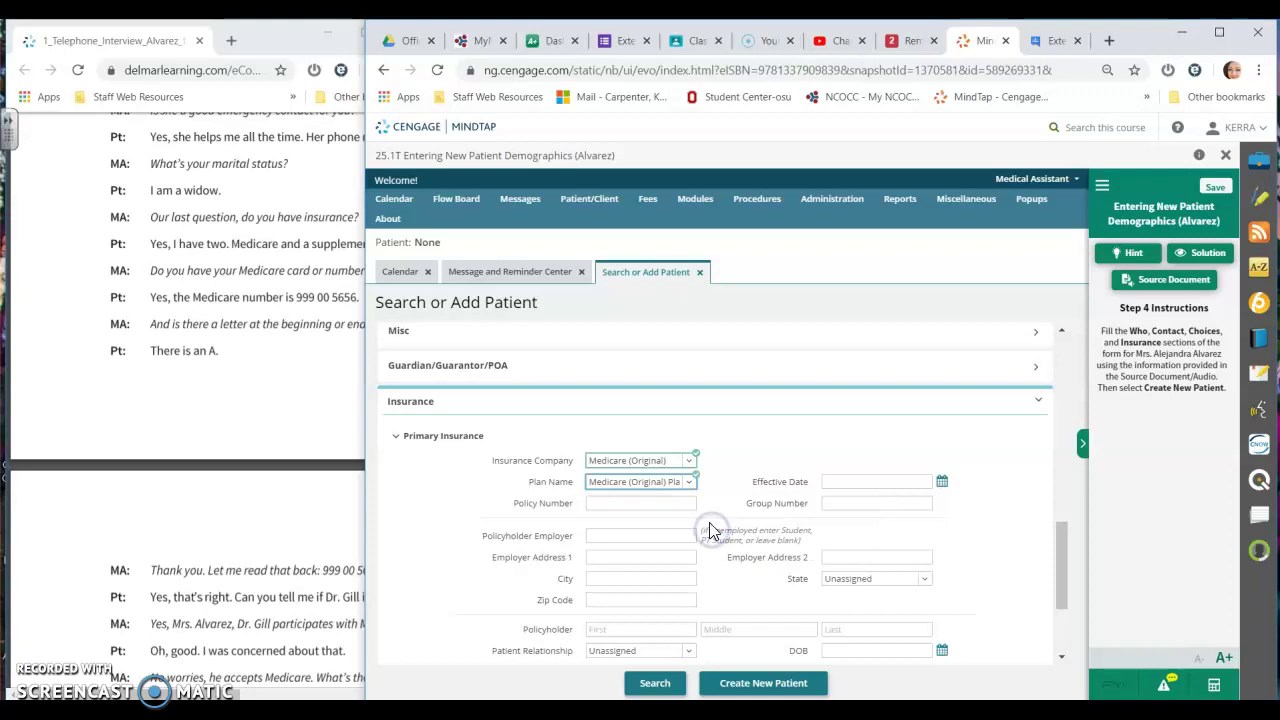
Step: Enter the patient's Medicare number in the primary Policy Number field
{"action": "left_click", "coordinate": [656, 506]}
{"action": "type", "text": "999005656"}
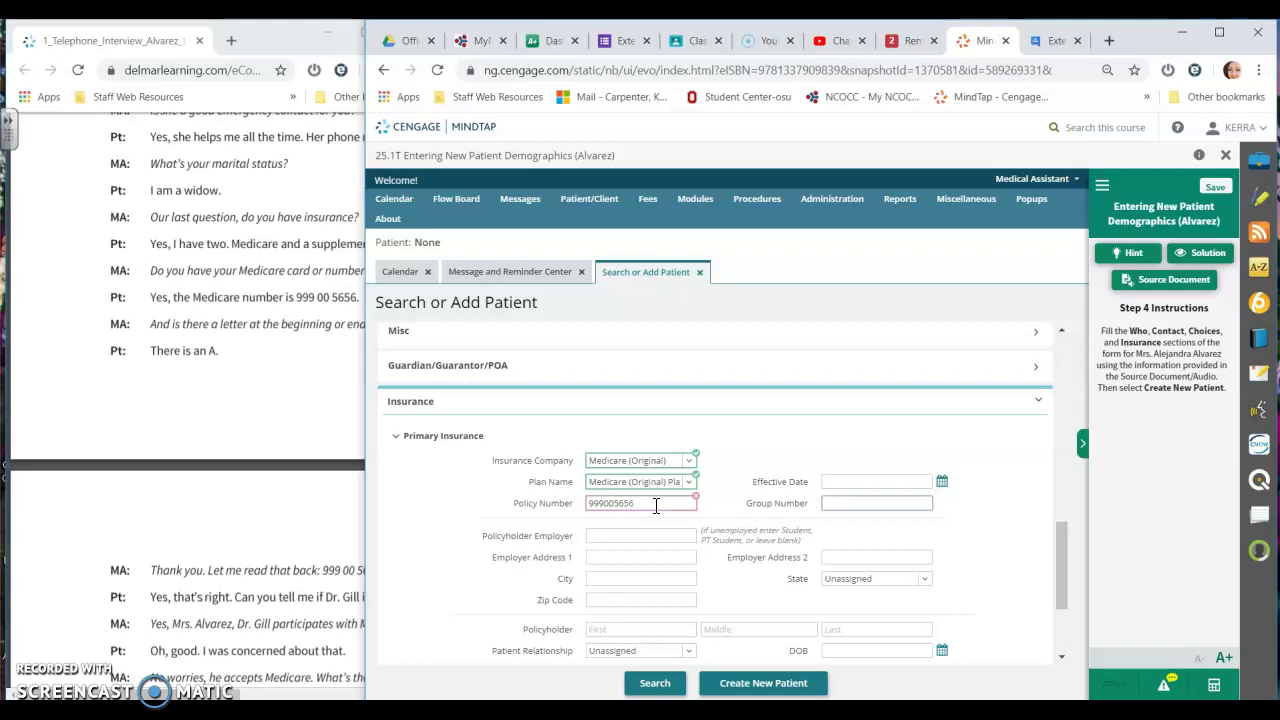
{"action": "left_click_drag", "start_coordinate": [656, 506], "coordinate": [596, 506]}
{"action": "type", "text": "999"}
{"action": "left_click", "coordinate": [634, 506]}
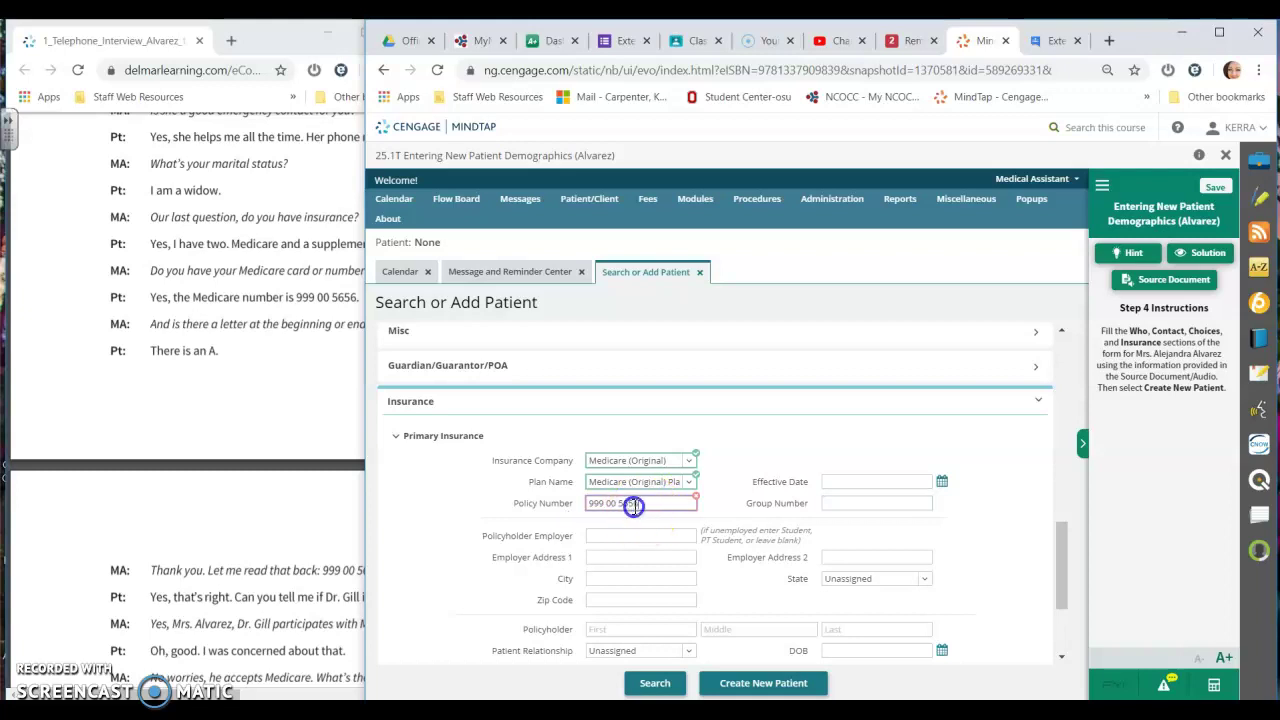
{"action": "type", "text": "99"}
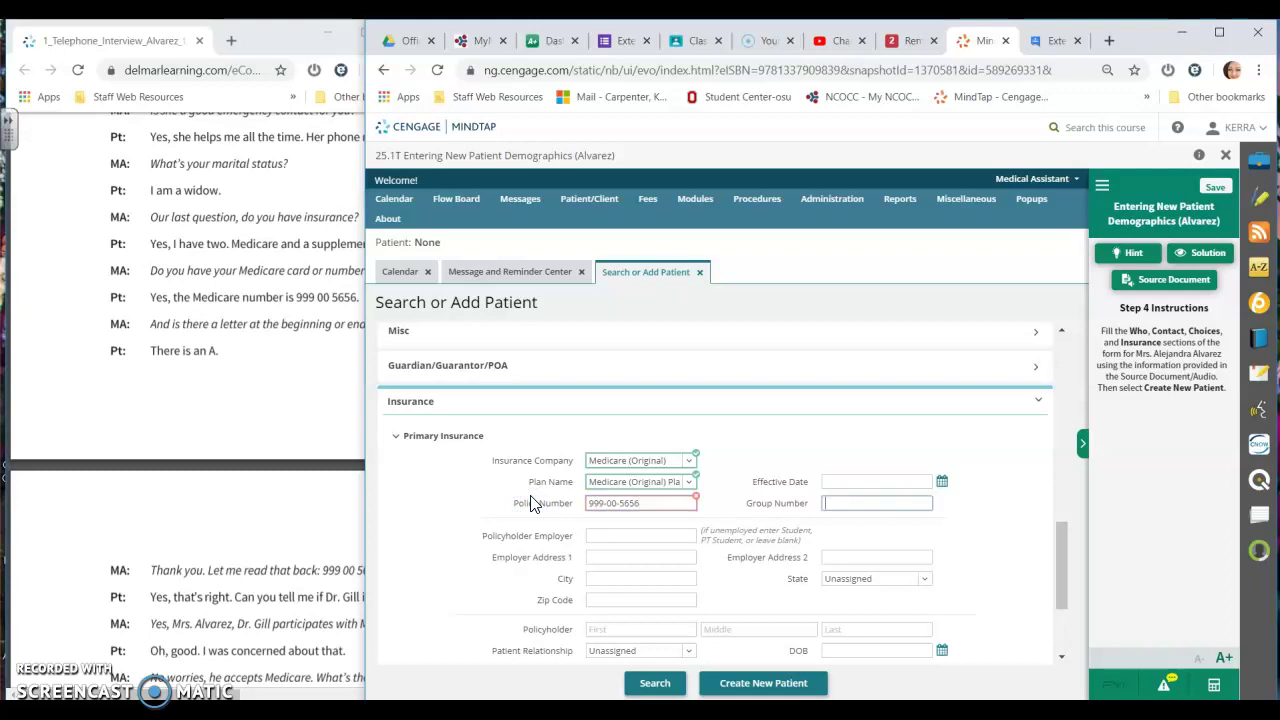
{"action": "left_click", "coordinate": [634, 506]}
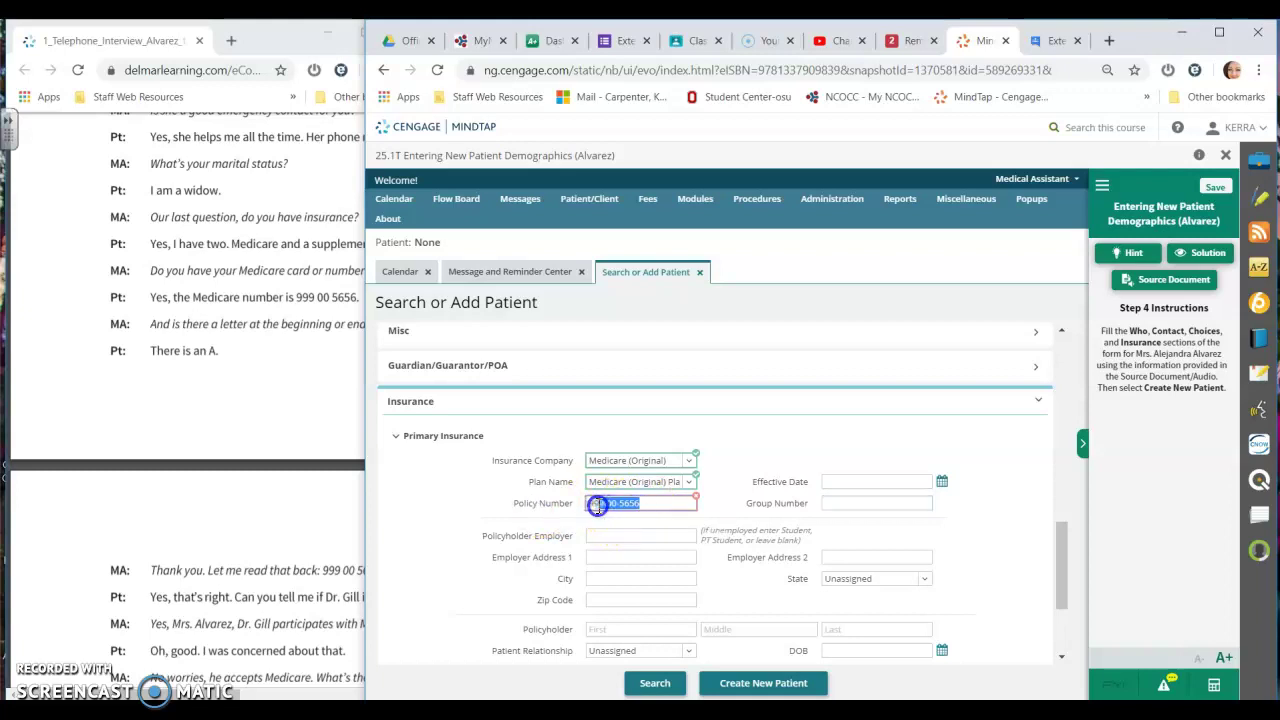
Step: Check the Medicare number in the transcript and correct the policy number, adding its trailing letter
{"action": "left_click", "coordinate": [266, 438]}
{"action": "scroll", "coordinate": [266, 438], "scroll_direction": "down", "scroll_amount": 5}
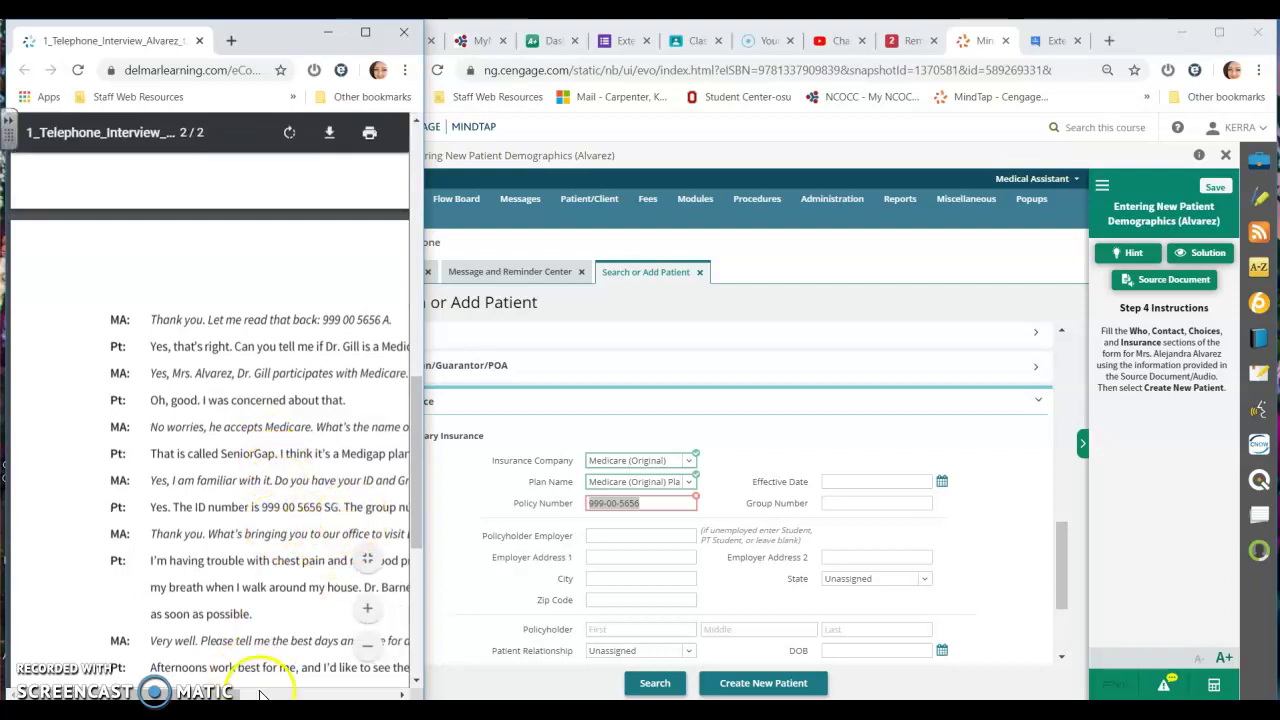
{"action": "left_click_drag", "start_coordinate": [240, 692], "coordinate": [287, 693]}
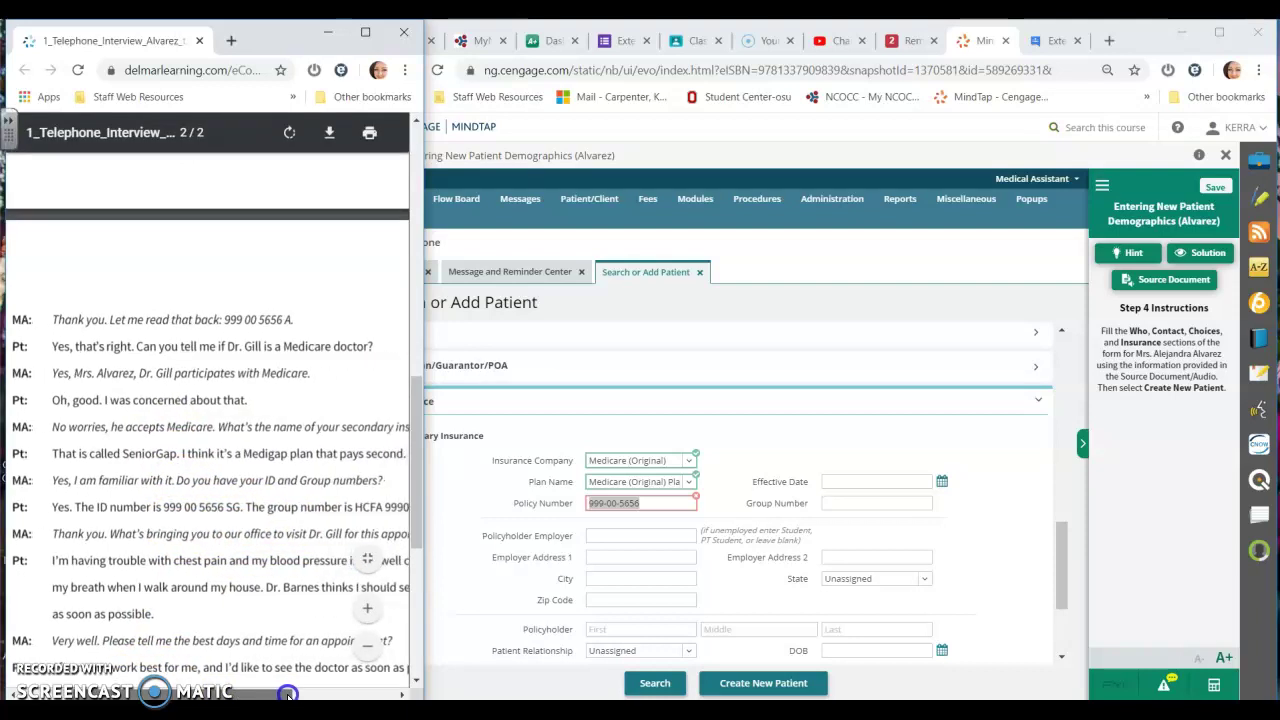
{"action": "scroll", "coordinate": [310, 597], "scroll_direction": "up", "scroll_amount": 3}
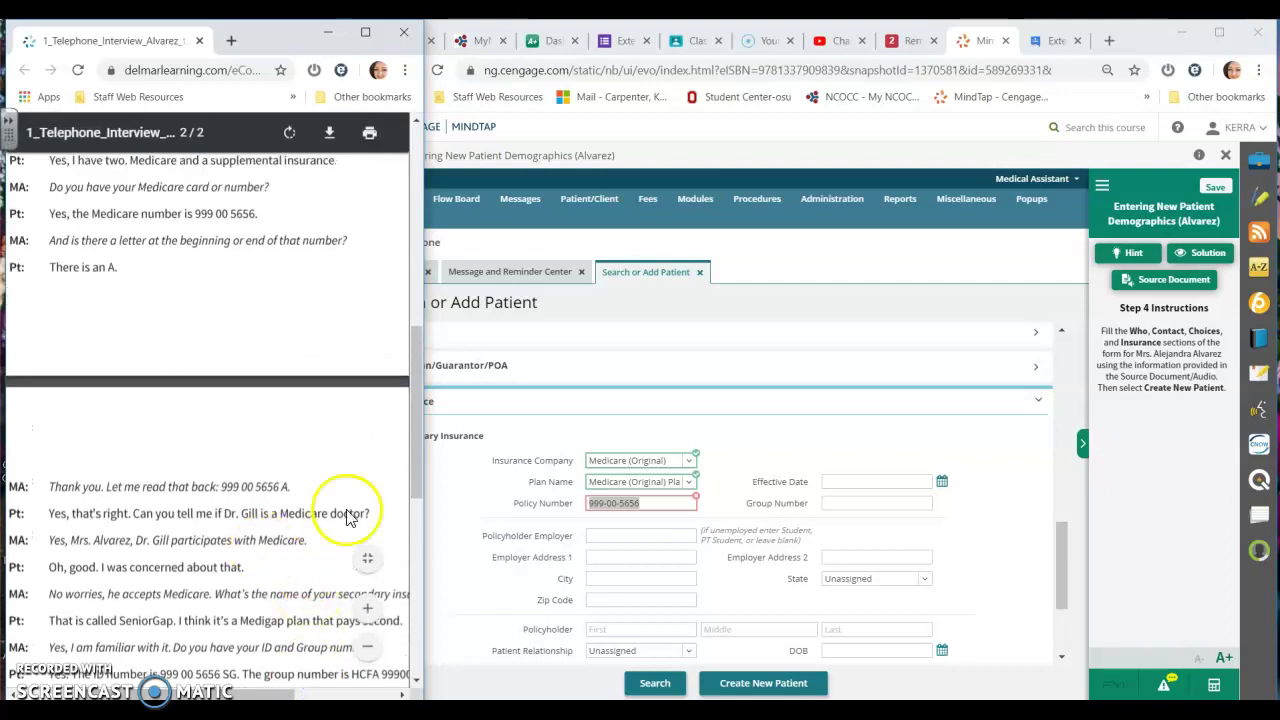
{"action": "left_click", "coordinate": [651, 502]}
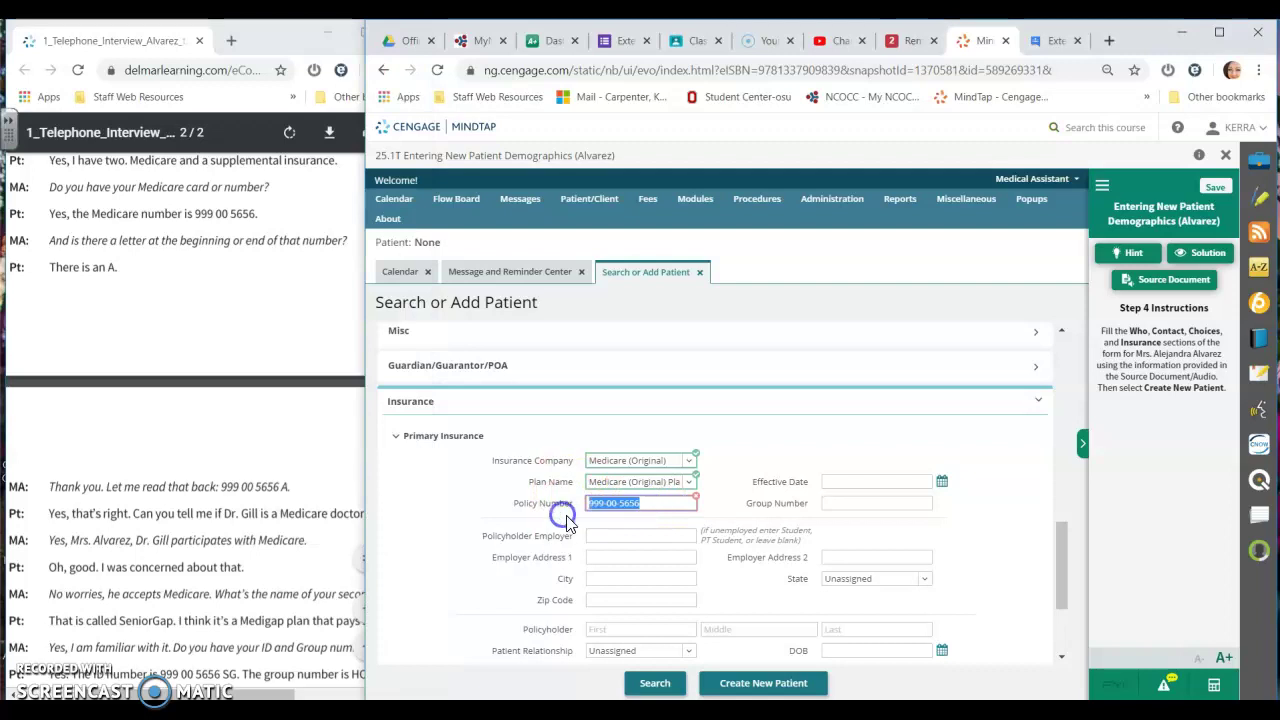
{"action": "type", "text": "99"}
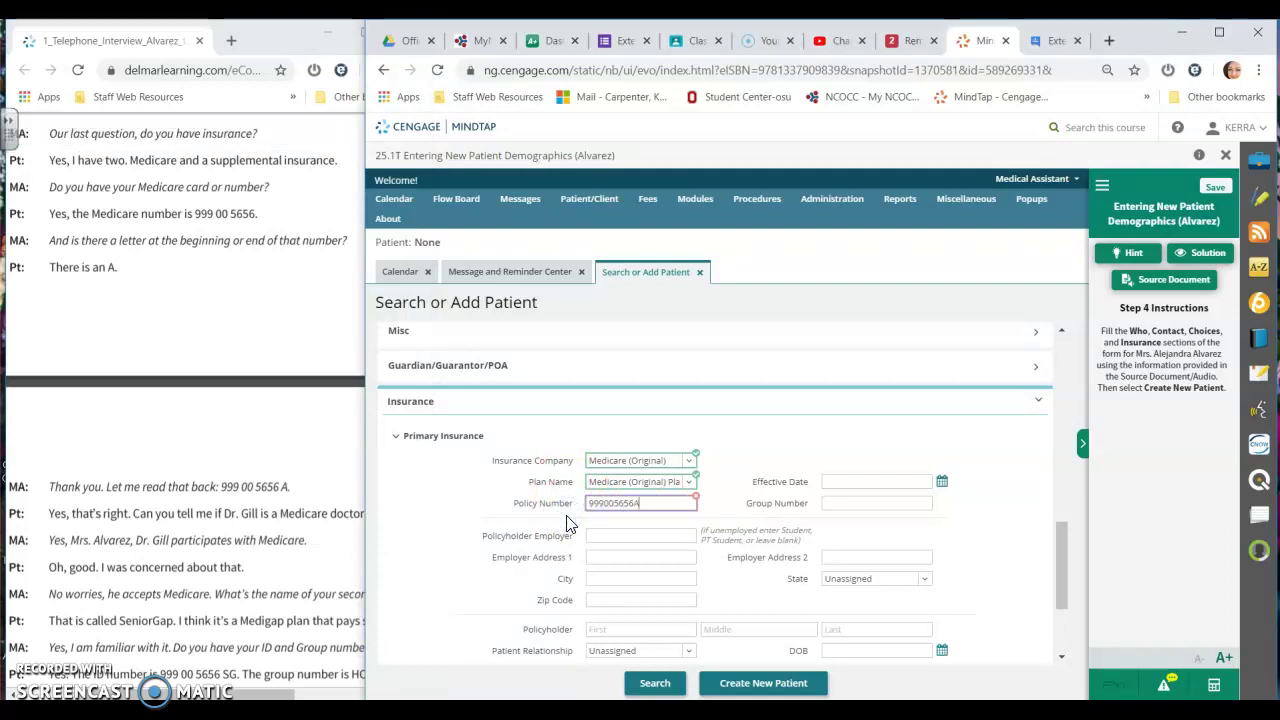
Step: Skip Group Number and leave the policyholder employer blank
{"action": "left_click", "coordinate": [850, 500]}
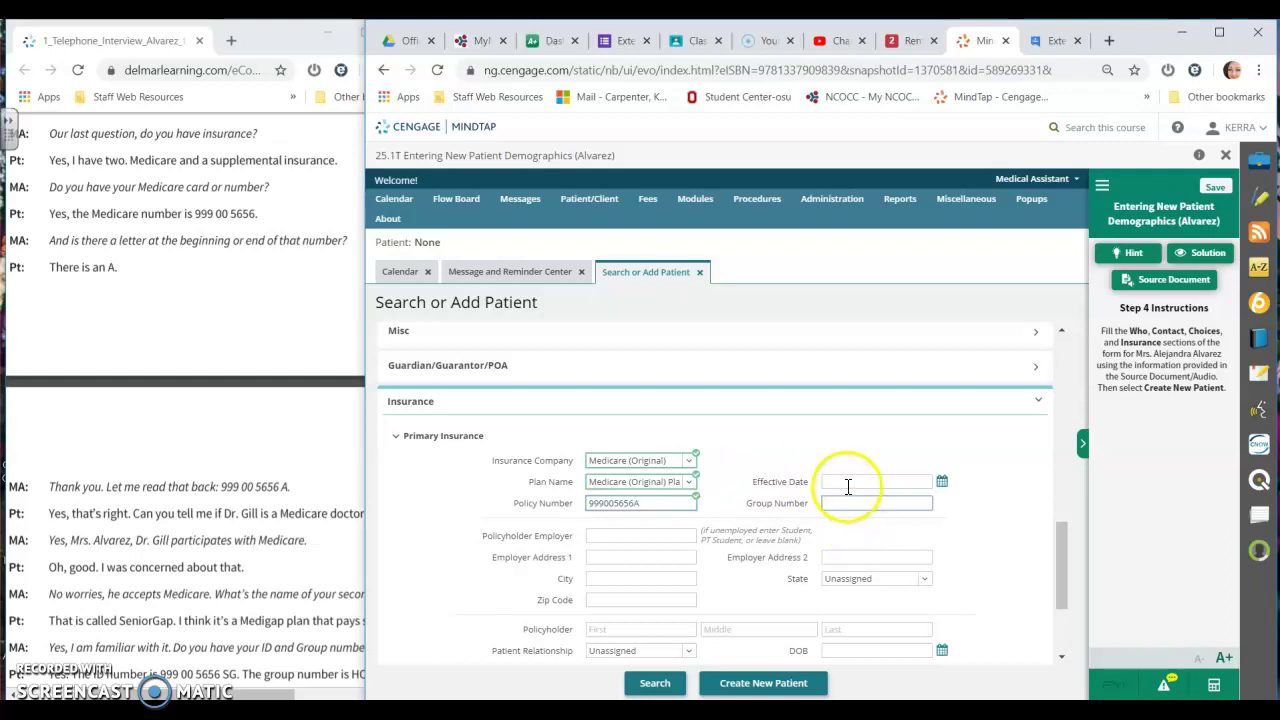
{"action": "scroll", "coordinate": [202, 472], "scroll_direction": "down", "scroll_amount": 2}
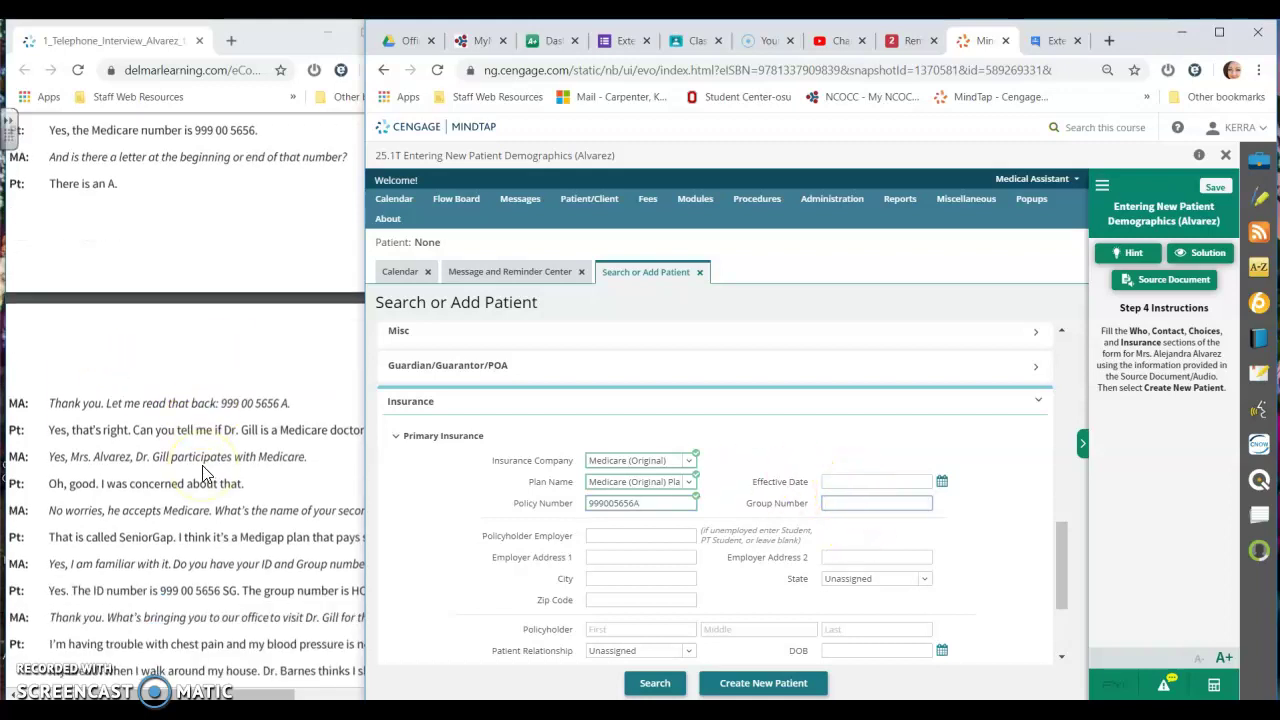
{"action": "scroll", "coordinate": [202, 472], "scroll_direction": "up", "scroll_amount": 2}
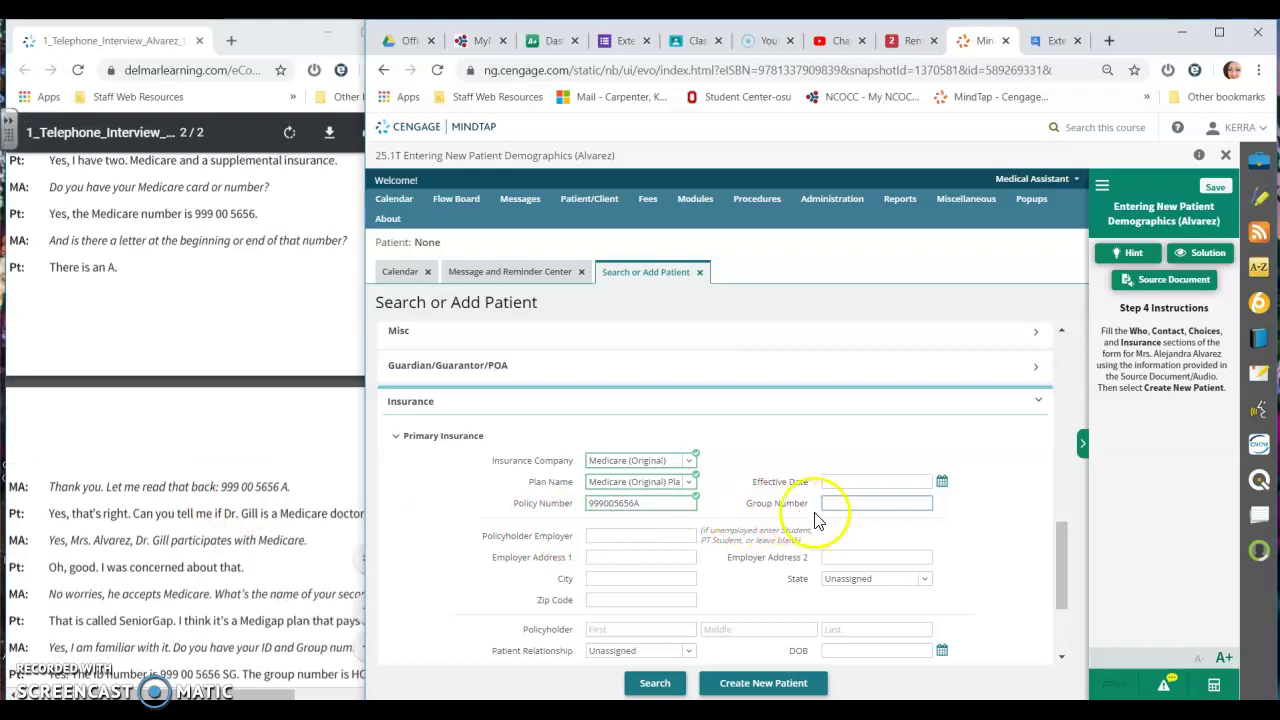
{"action": "left_click", "coordinate": [660, 541]}
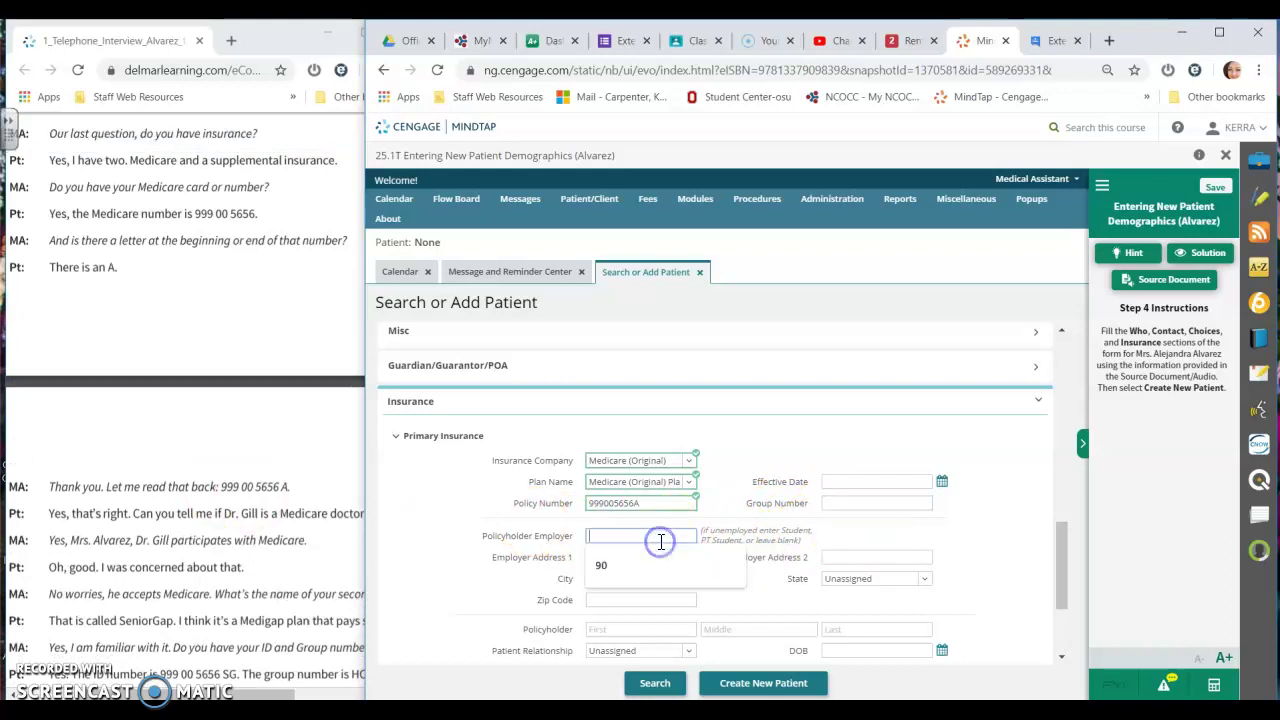
{"action": "left_click", "coordinate": [880, 525]}
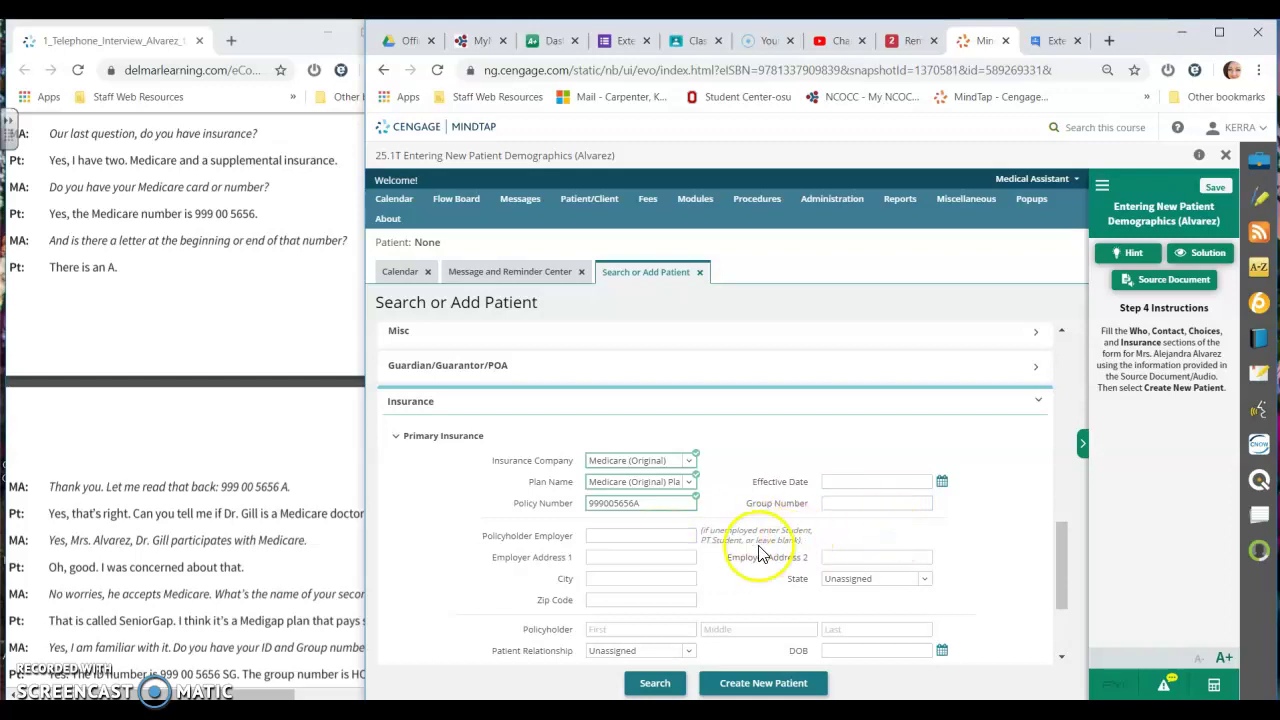
Step: Enter the patient's first name as the primary policyholder's first name
{"action": "scroll", "coordinate": [660, 530], "scroll_direction": "down", "scroll_amount": 1}
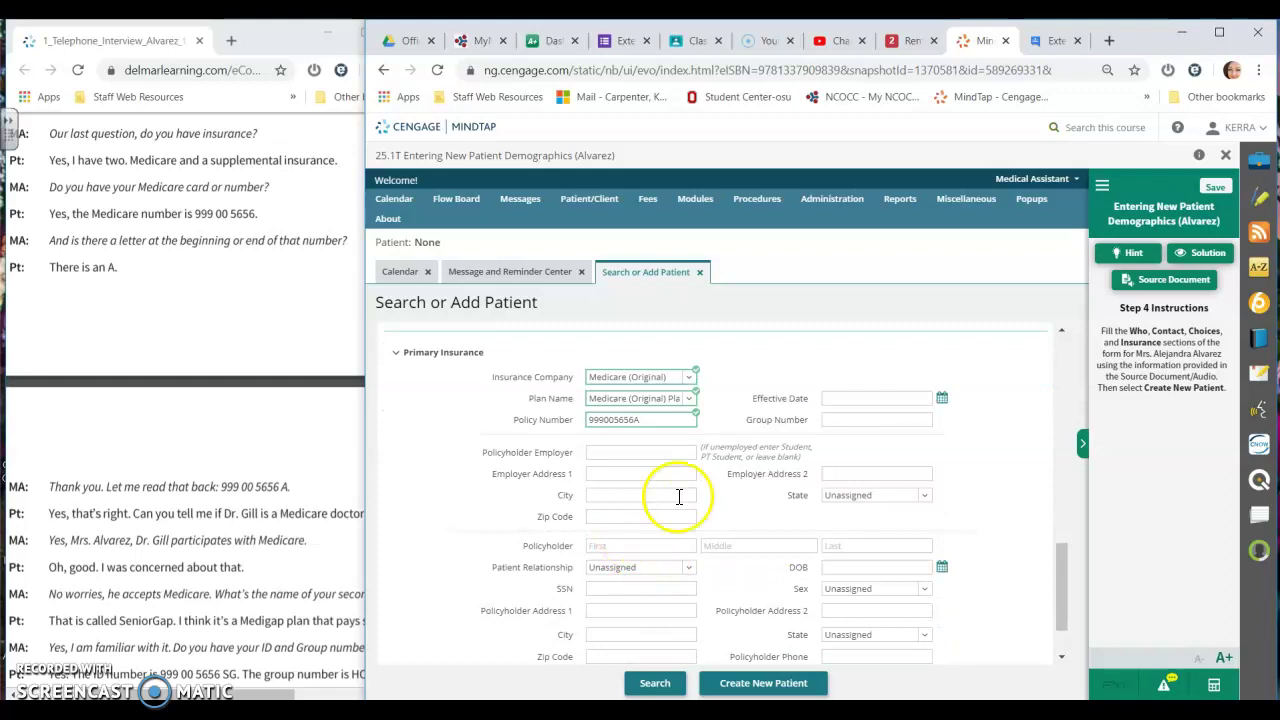
{"action": "scroll", "coordinate": [660, 503], "scroll_direction": "down", "scroll_amount": 1}
{"action": "left_click", "coordinate": [607, 467]}
{"action": "type", "text": "a"}
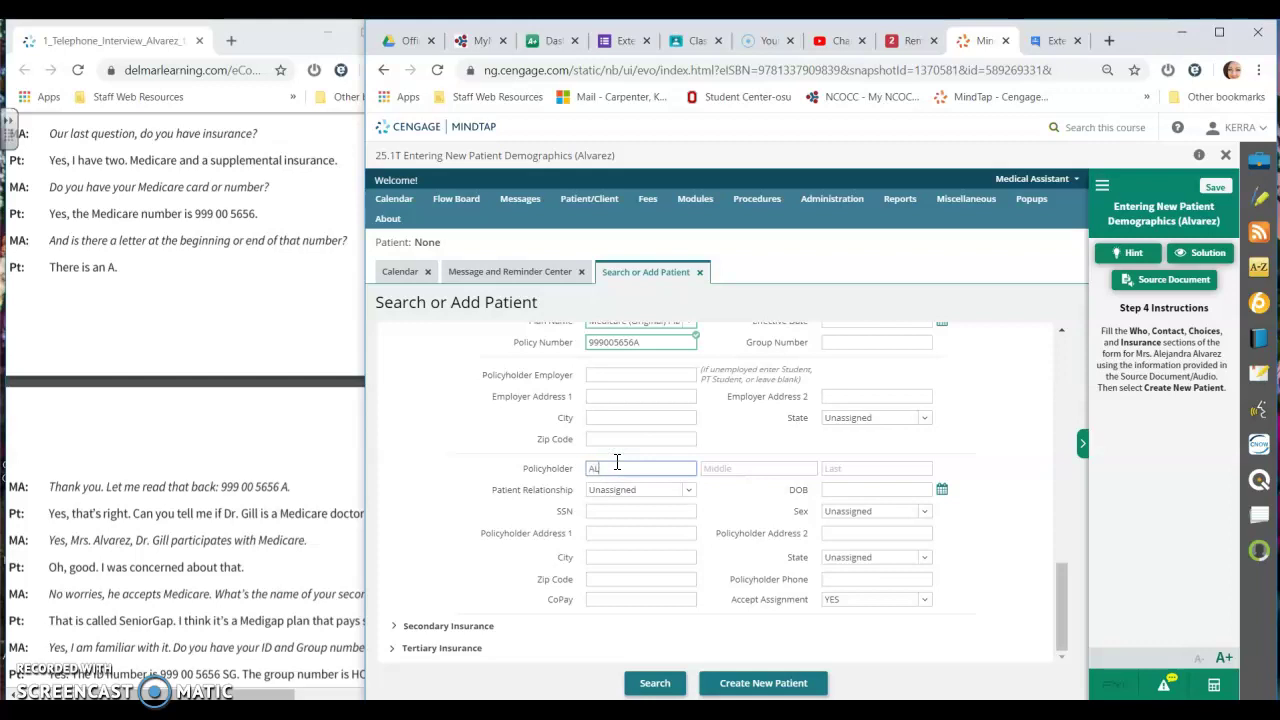
{"action": "type", "text": "lejandra"}
{"action": "key", "text": "Tab"}
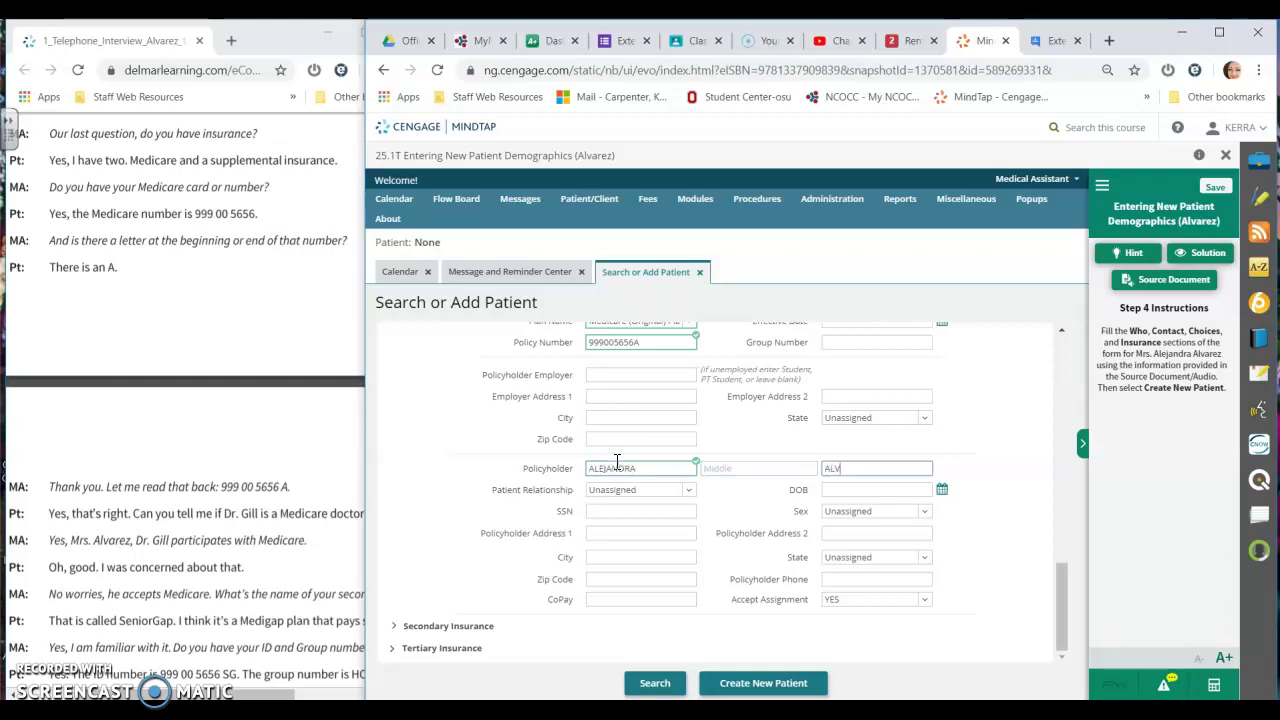
Step: Set Patient Relationship to Self and expand Secondary Insurance
{"action": "left_click", "coordinate": [660, 490]}
{"action": "left_click", "coordinate": [645, 511]}
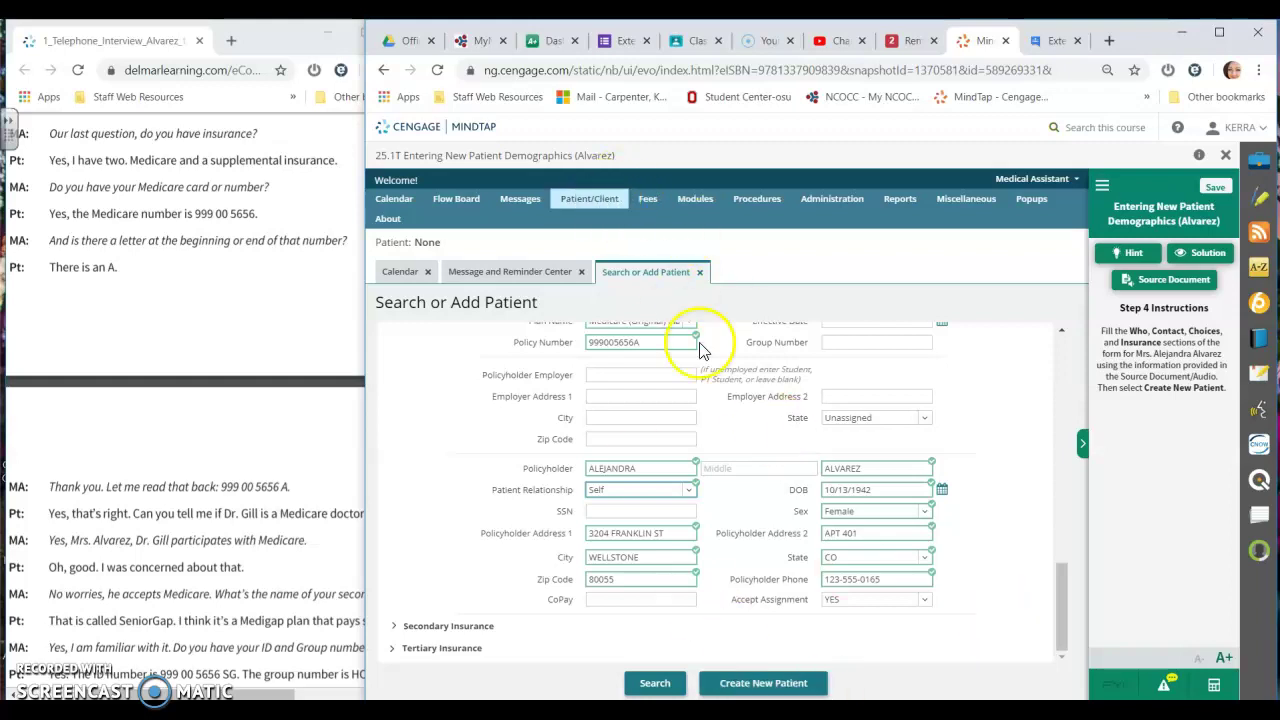
{"action": "left_click", "coordinate": [440, 626]}
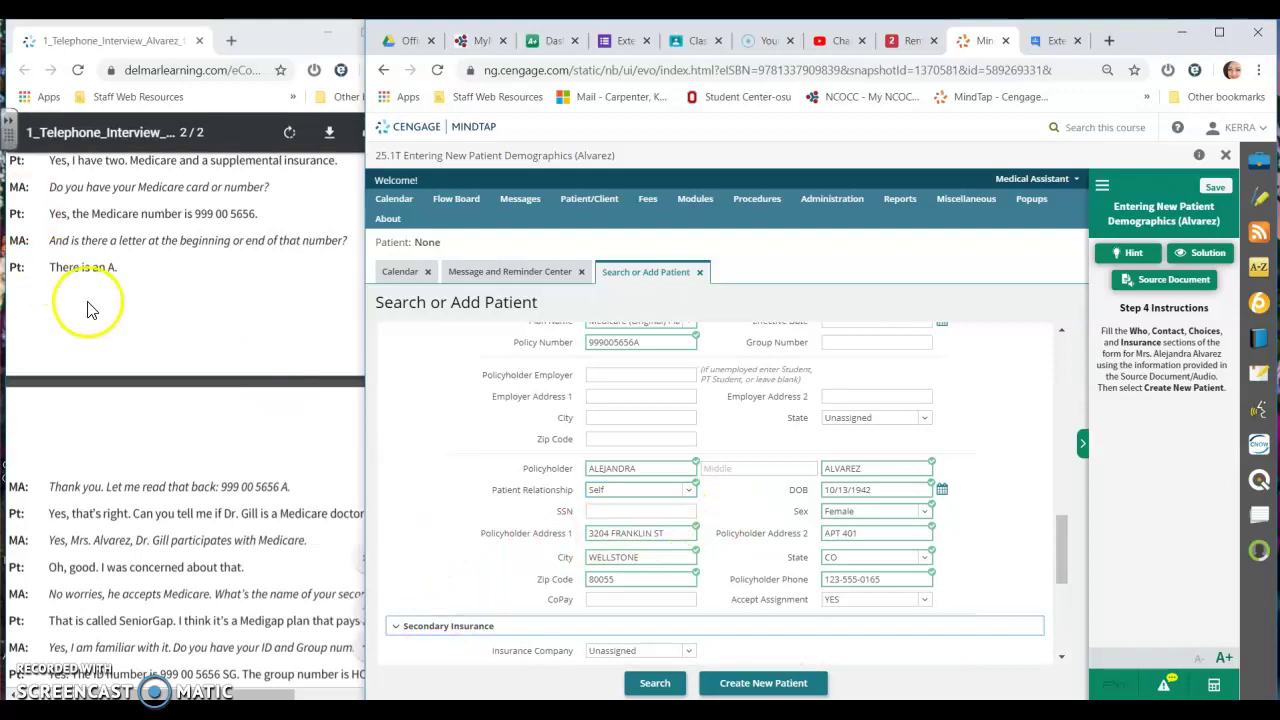
Step: Find the secondary insurance details in the call transcript and open the Secondary Insurance Company list
{"action": "scroll", "coordinate": [92, 280], "scroll_direction": "down", "scroll_amount": 3}
{"action": "scroll", "coordinate": [600, 576], "scroll_direction": "down", "scroll_amount": 1}
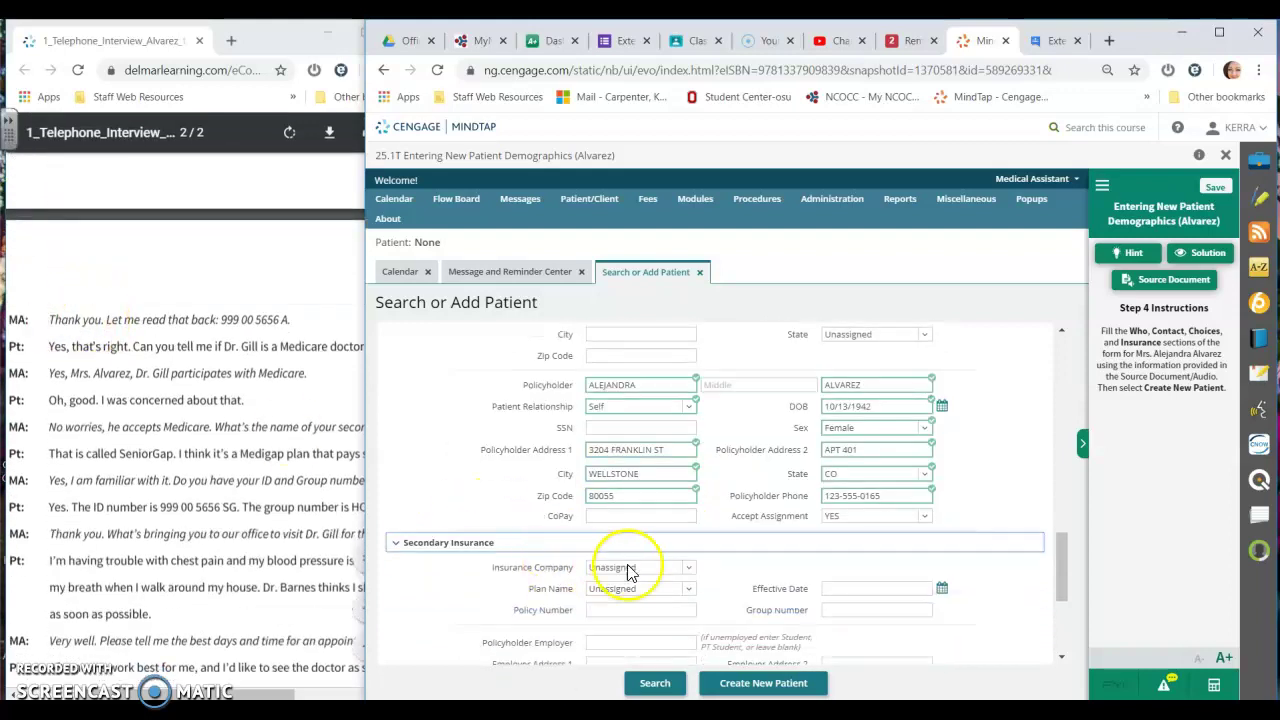
{"action": "scroll", "coordinate": [245, 465], "scroll_direction": "down", "scroll_amount": 1}
{"action": "scroll", "coordinate": [245, 465], "scroll_direction": "down", "scroll_amount": 1}
{"action": "left_click", "coordinate": [265, 465]}
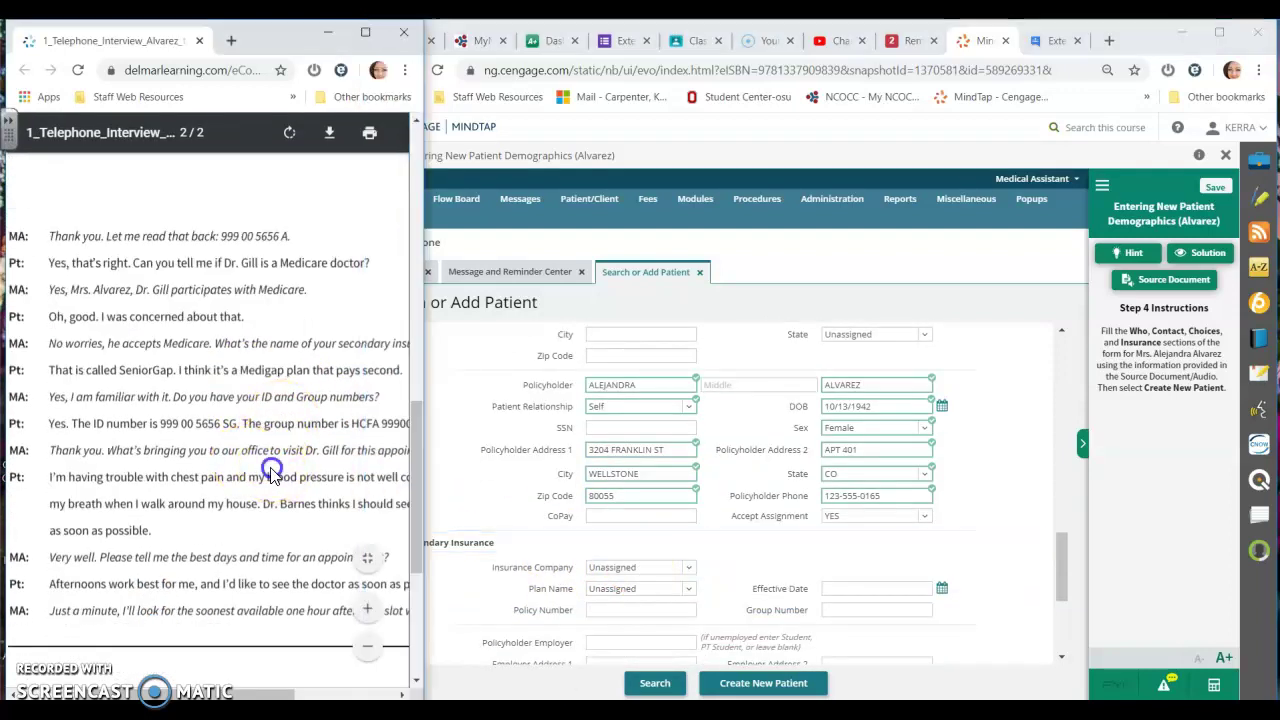
{"action": "scroll", "coordinate": [214, 280], "scroll_direction": "up", "scroll_amount": 3}
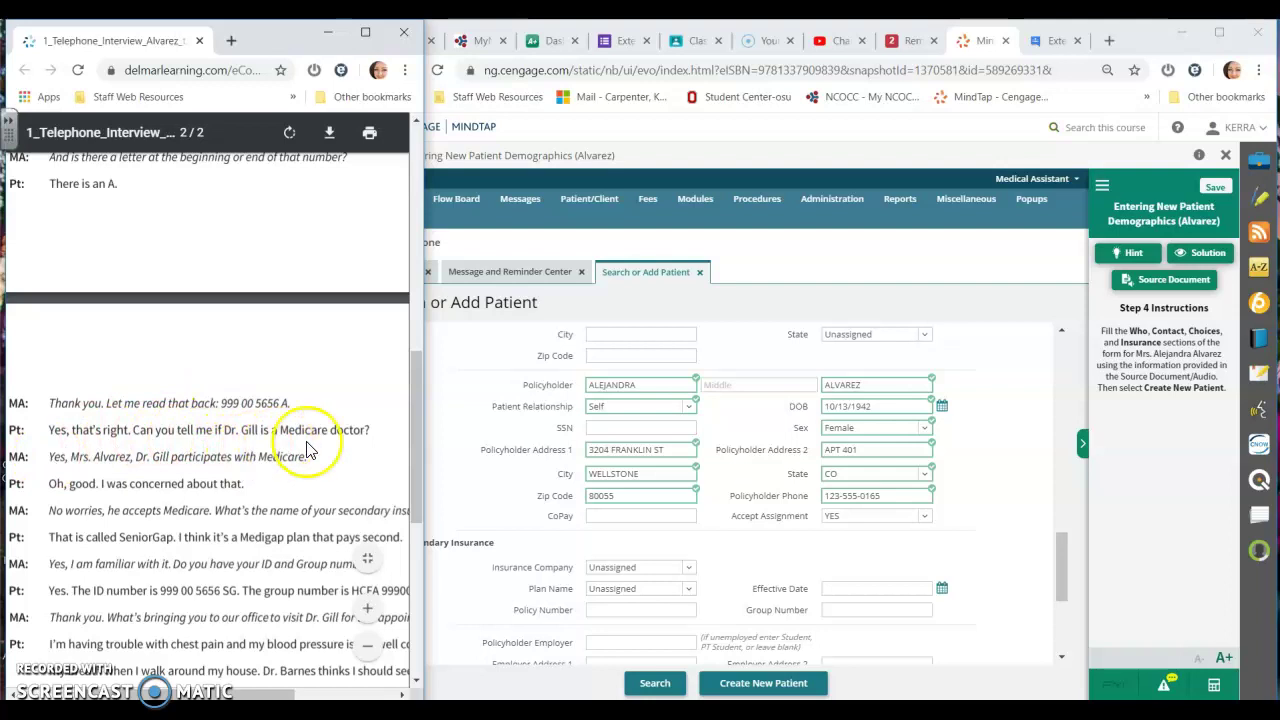
{"action": "scroll", "coordinate": [262, 467], "scroll_direction": "down", "scroll_amount": 2}
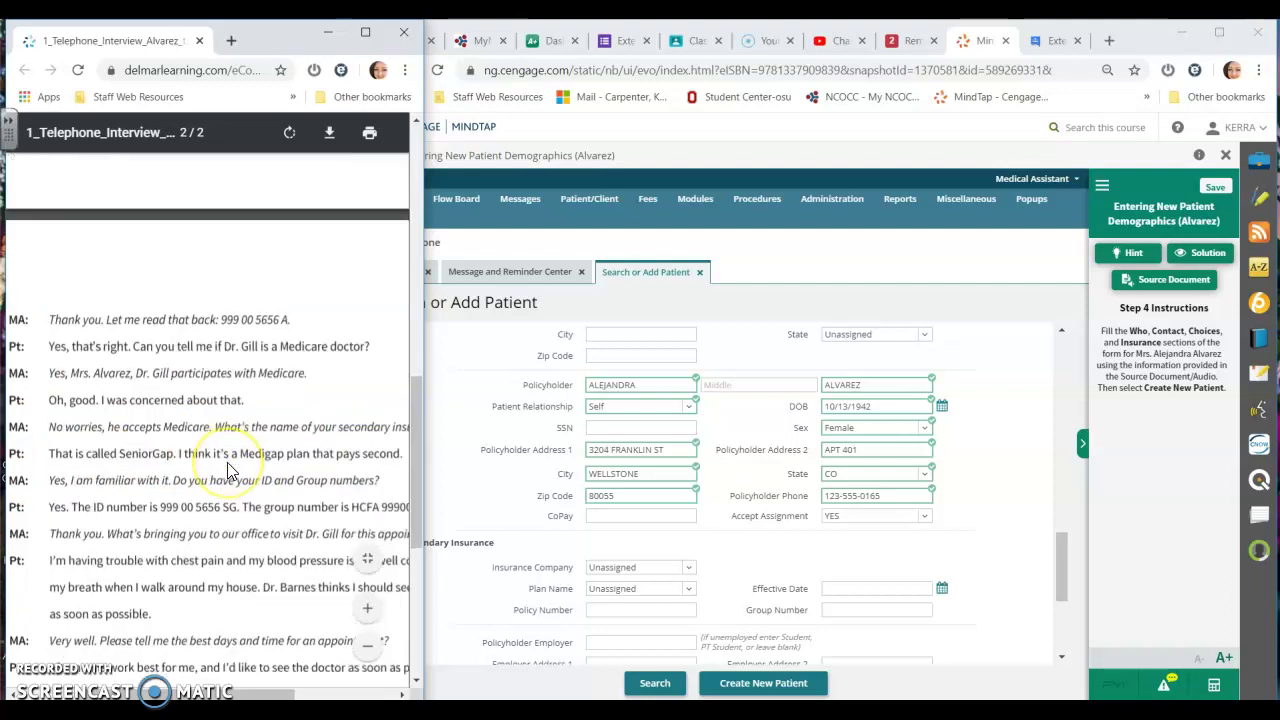
{"action": "scroll", "coordinate": [228, 470], "scroll_direction": "down", "scroll_amount": 3}
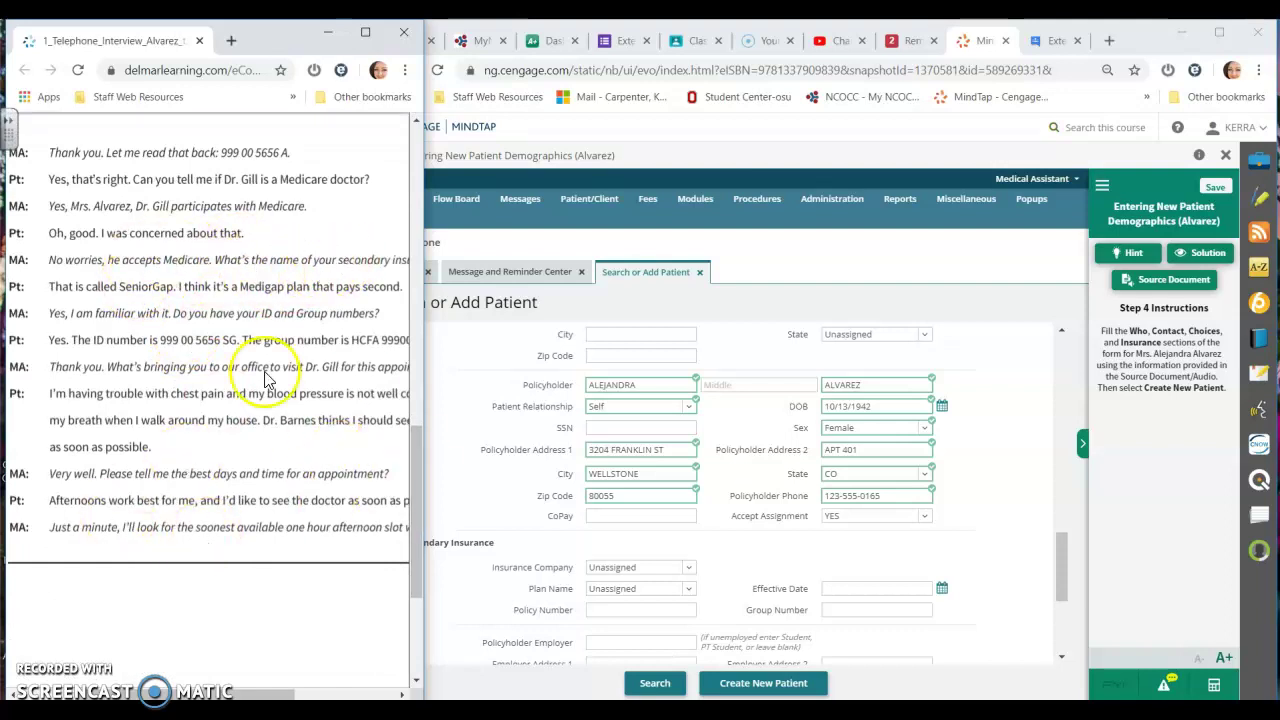
{"action": "left_click", "coordinate": [687, 568]}
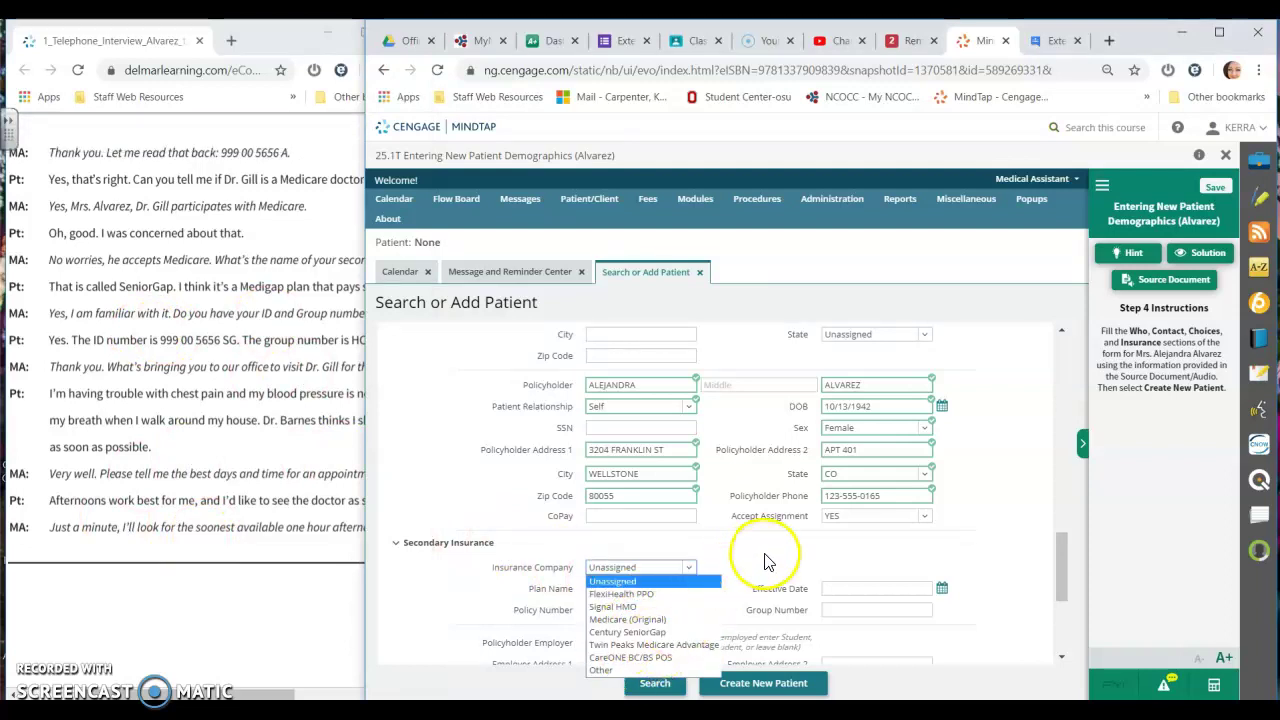
Step: Select Century SeniorGap as the secondary company and Century SeniorGap Plan as its plan
{"action": "scroll", "coordinate": [737, 557], "scroll_direction": "down", "scroll_amount": 2}
{"action": "left_click", "coordinate": [687, 404]}
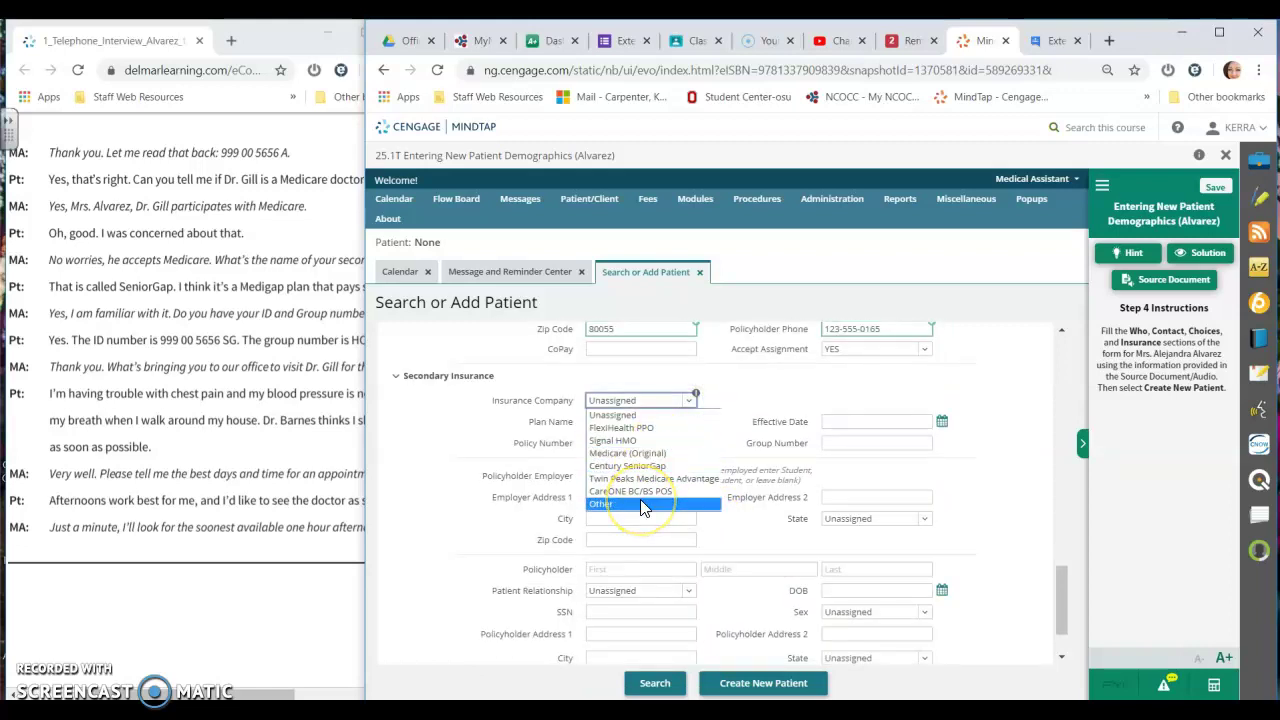
{"action": "left_click", "coordinate": [636, 465]}
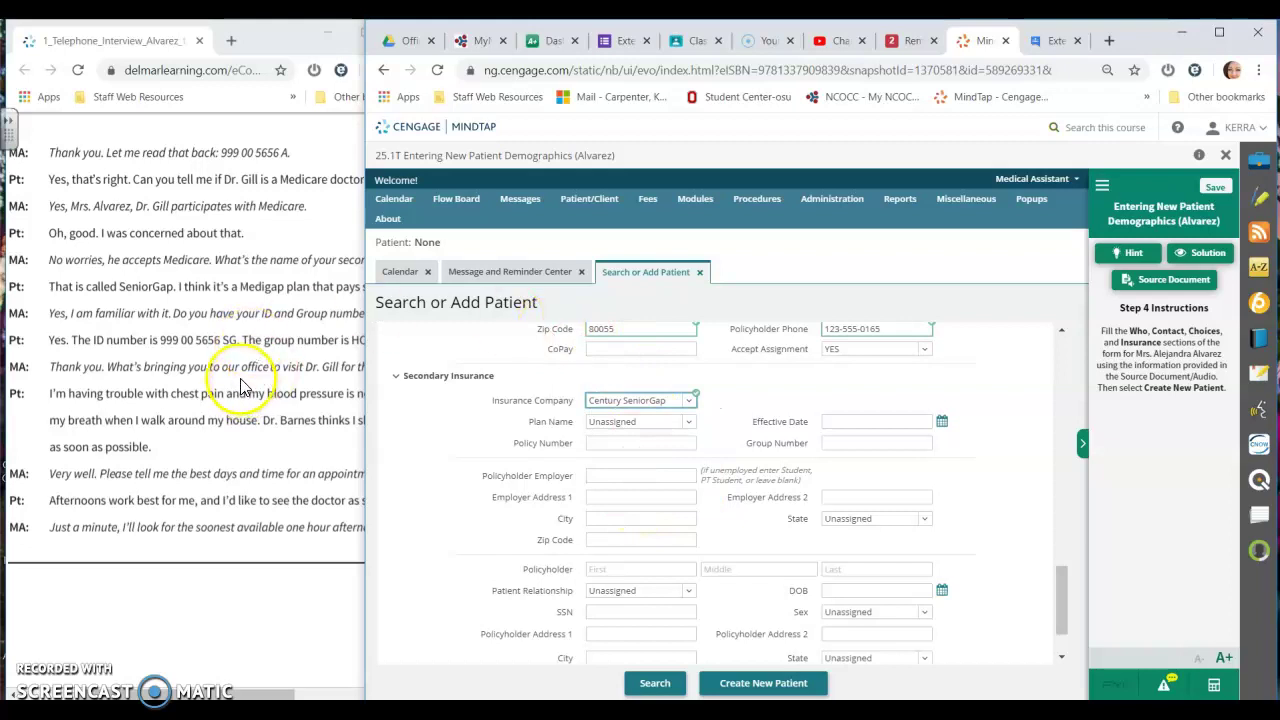
{"action": "left_click", "coordinate": [230, 303]}
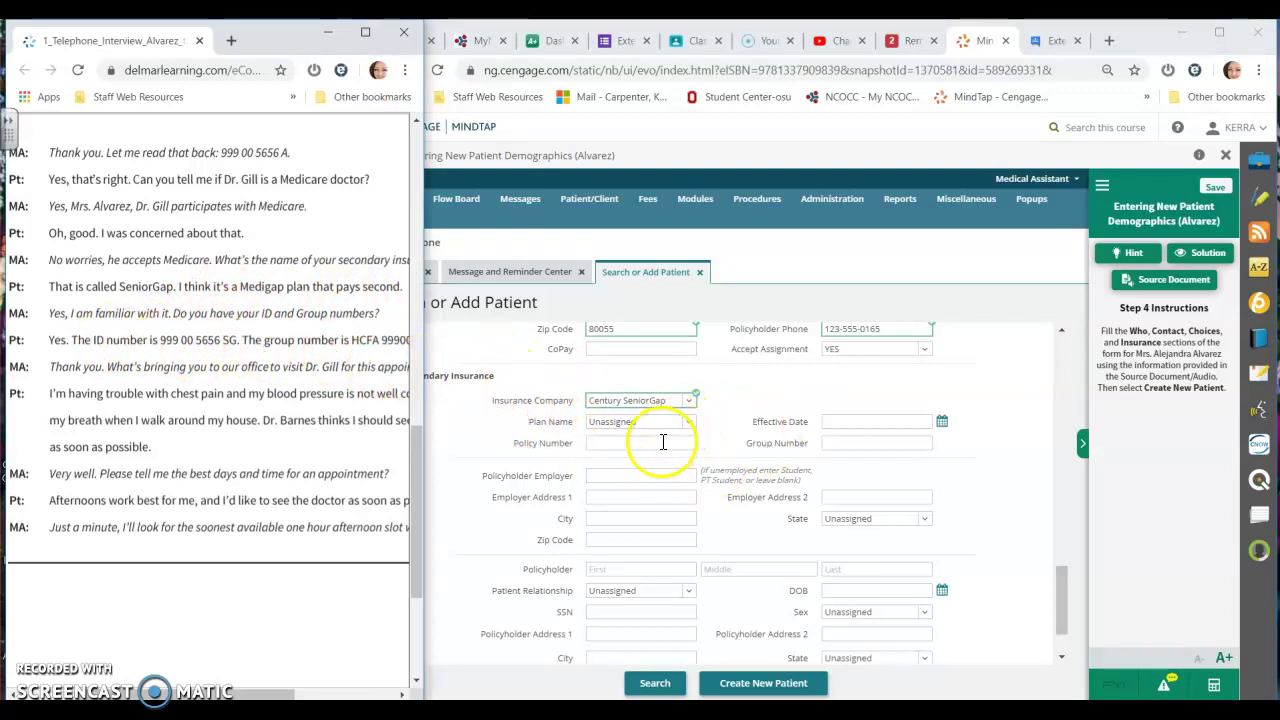
{"action": "left_click", "coordinate": [688, 423]}
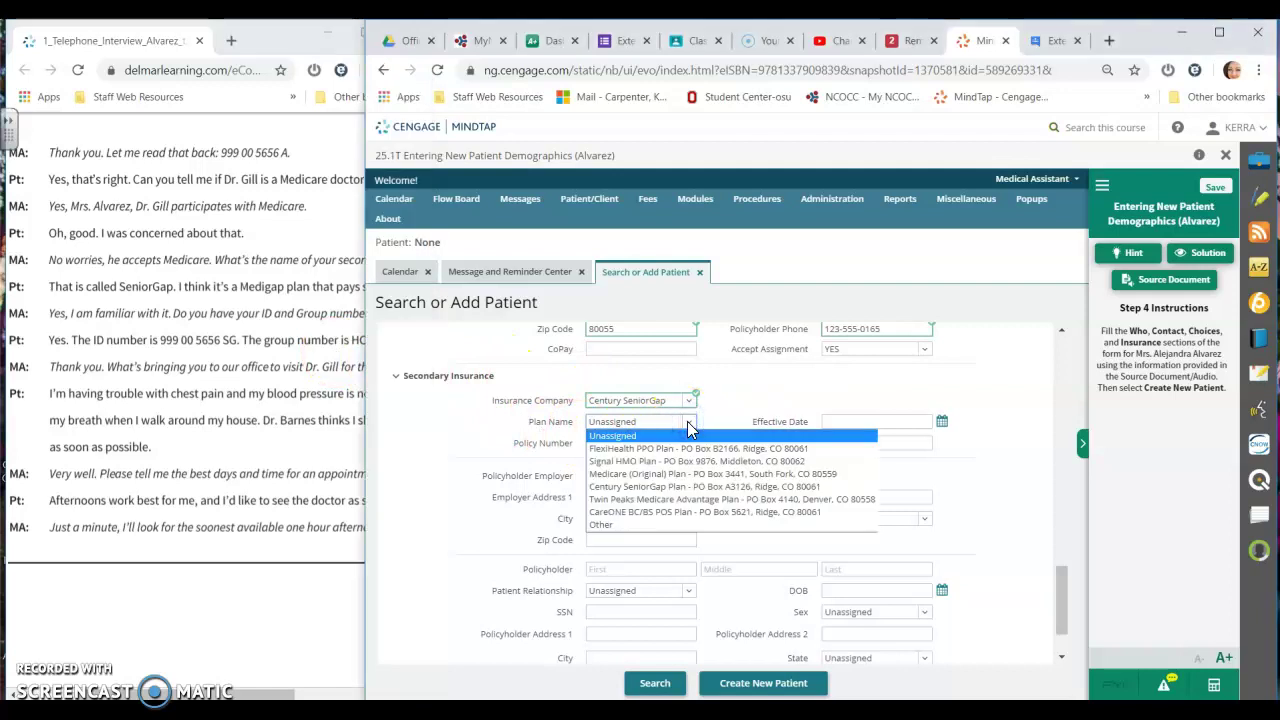
{"action": "left_click", "coordinate": [688, 486]}
Step: Enter the secondary policy and group numbers read from the transcript
{"action": "left_click", "coordinate": [677, 447]}
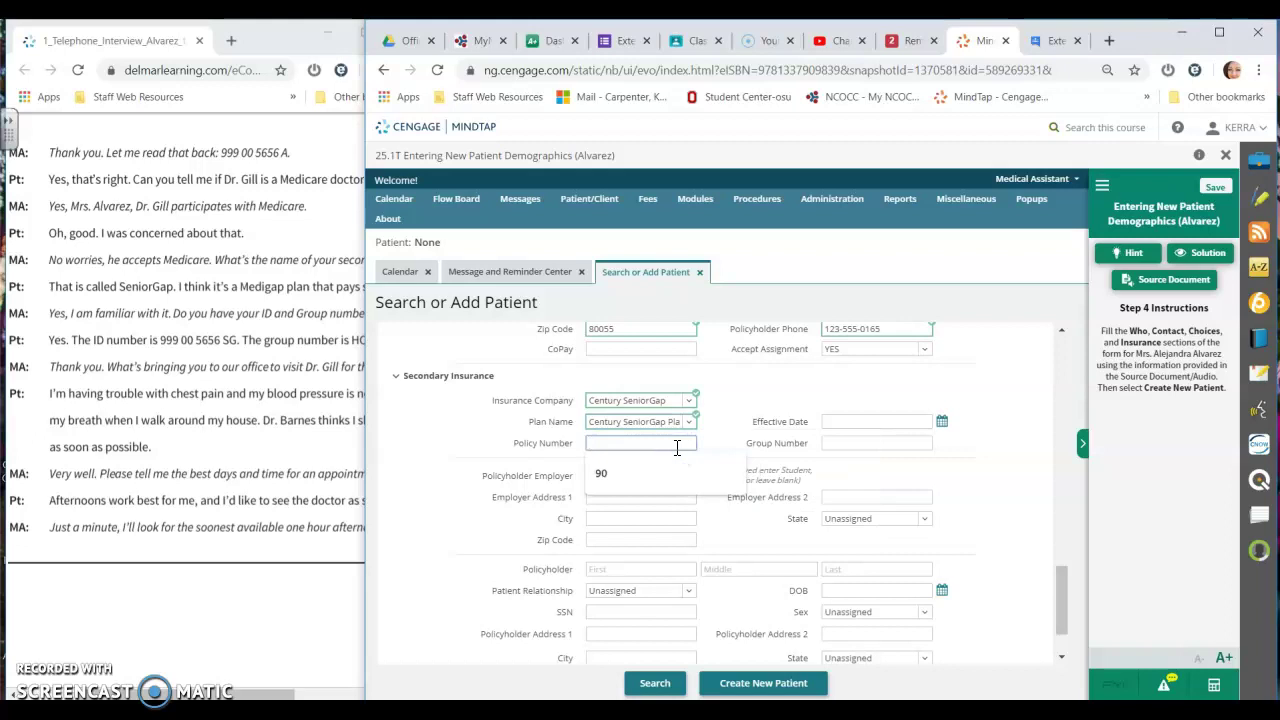
{"action": "type", "text": "999005656SG"}
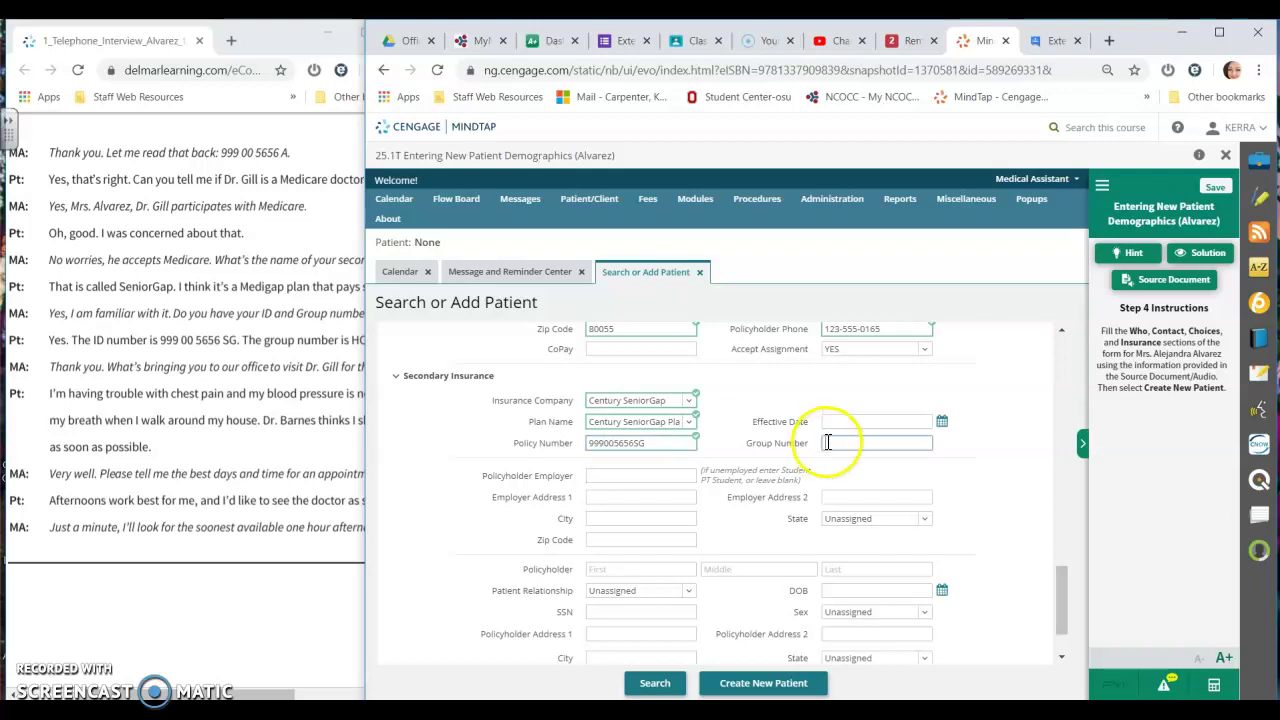
{"action": "left_click", "coordinate": [225, 425]}
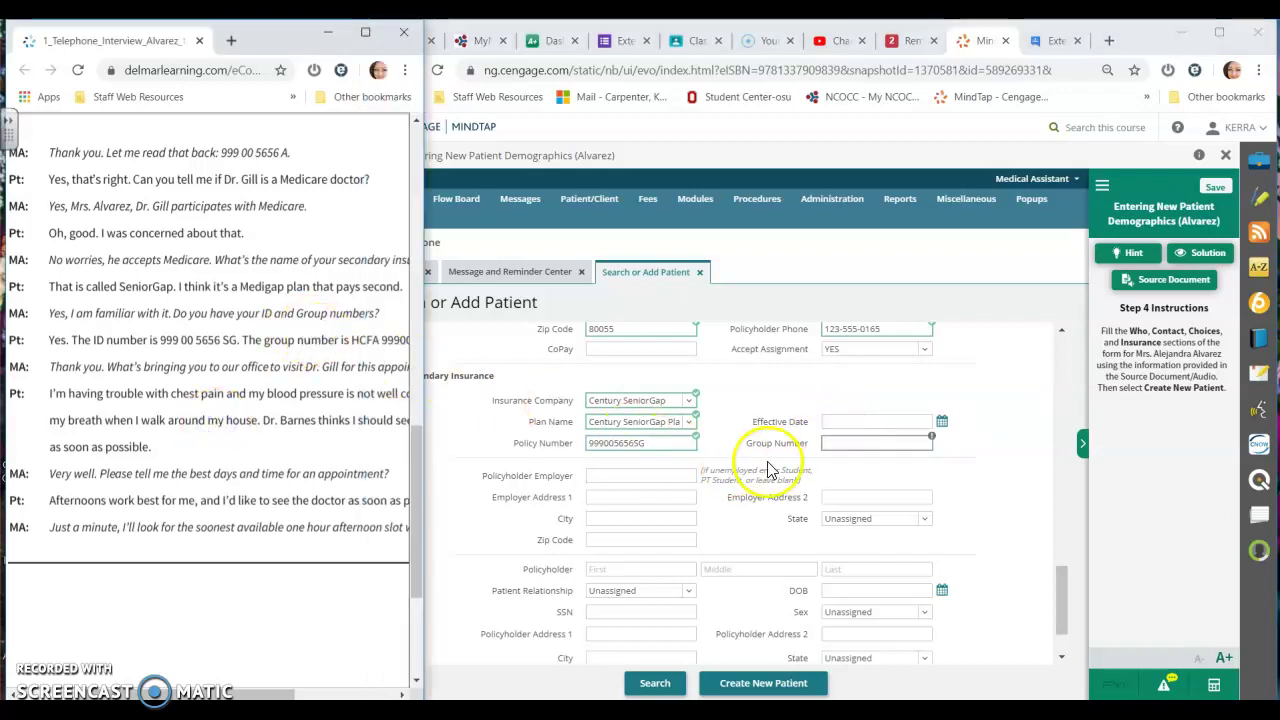
{"action": "left_click_drag", "start_coordinate": [250, 693], "coordinate": [274, 692]}
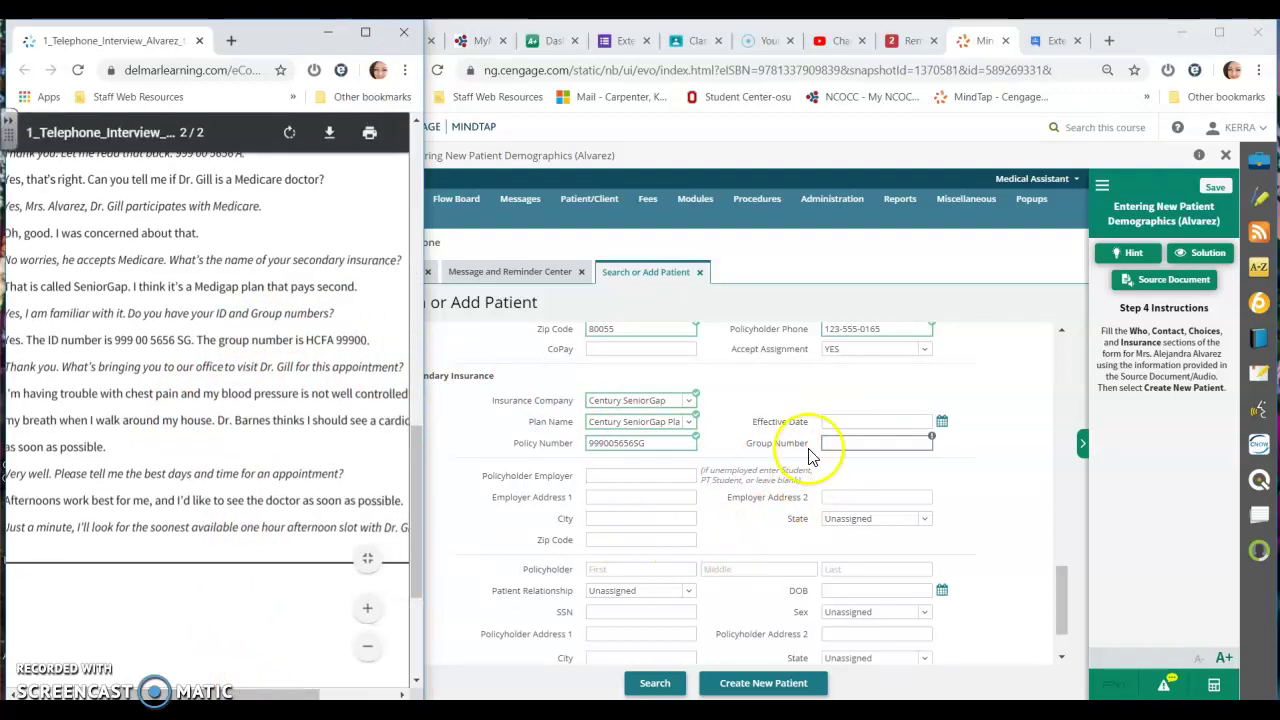
{"action": "left_click", "coordinate": [845, 441]}
{"action": "type", "text": "HCFA99900"}
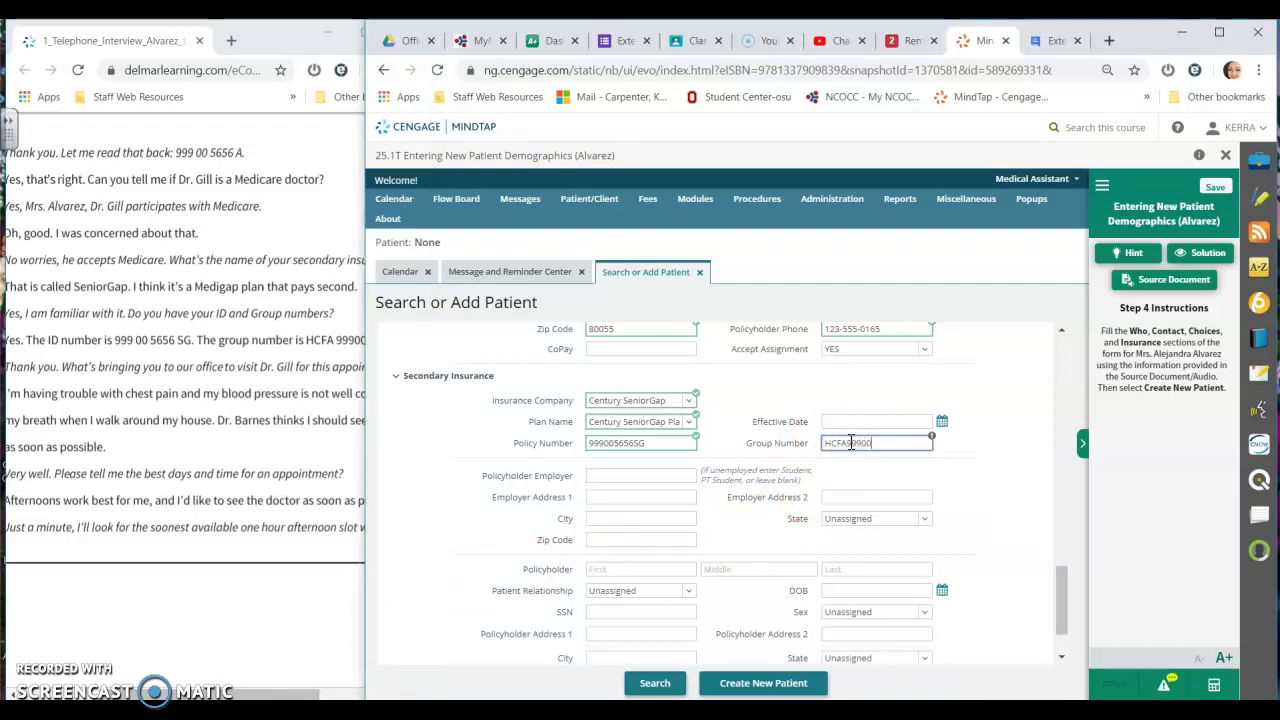
{"action": "left_click", "coordinate": [167, 549]}
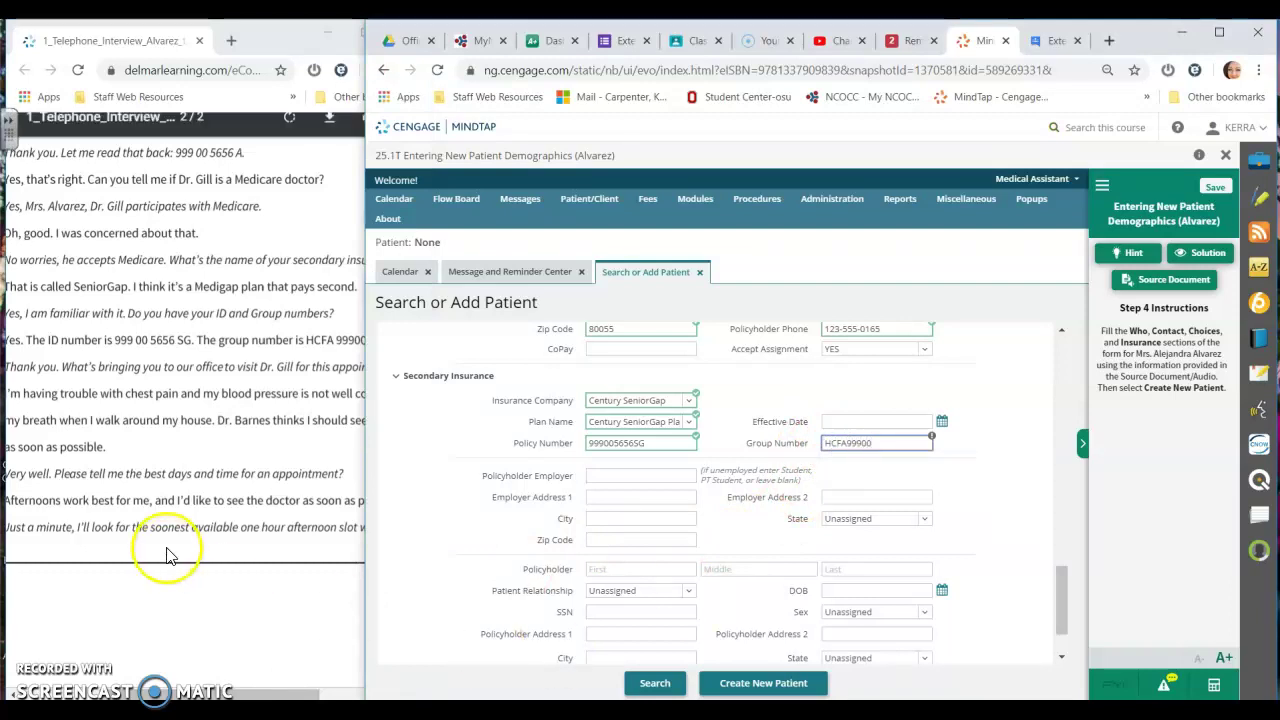
{"action": "left_click", "coordinate": [863, 425]}
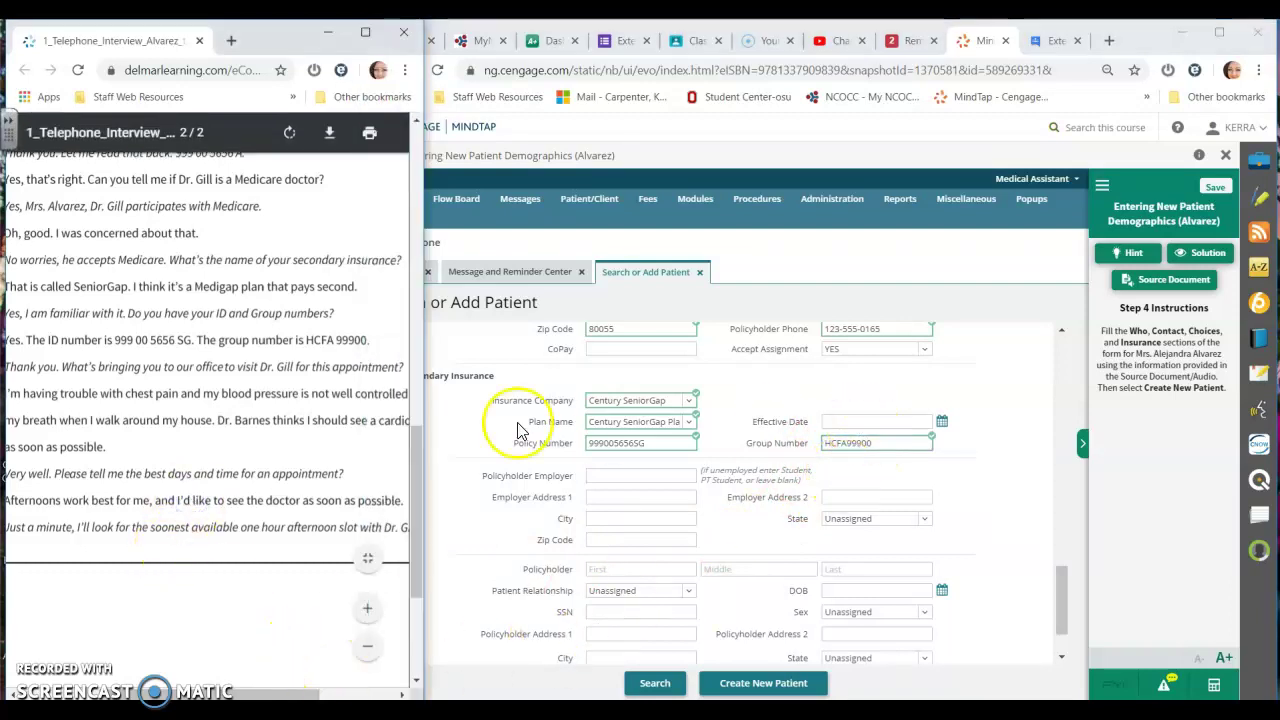
{"action": "scroll", "coordinate": [175, 688], "scroll_direction": "left", "scroll_amount": 1}
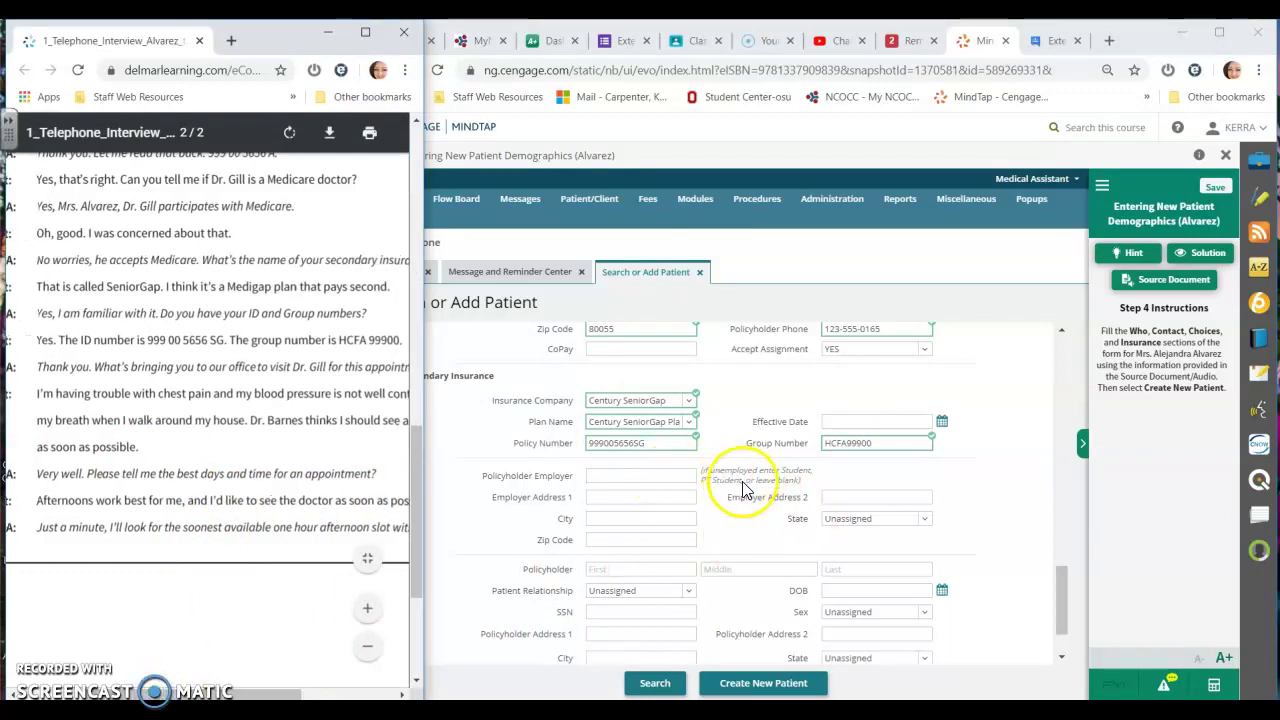
{"action": "scroll", "coordinate": [740, 486], "scroll_direction": "down", "scroll_amount": 1}
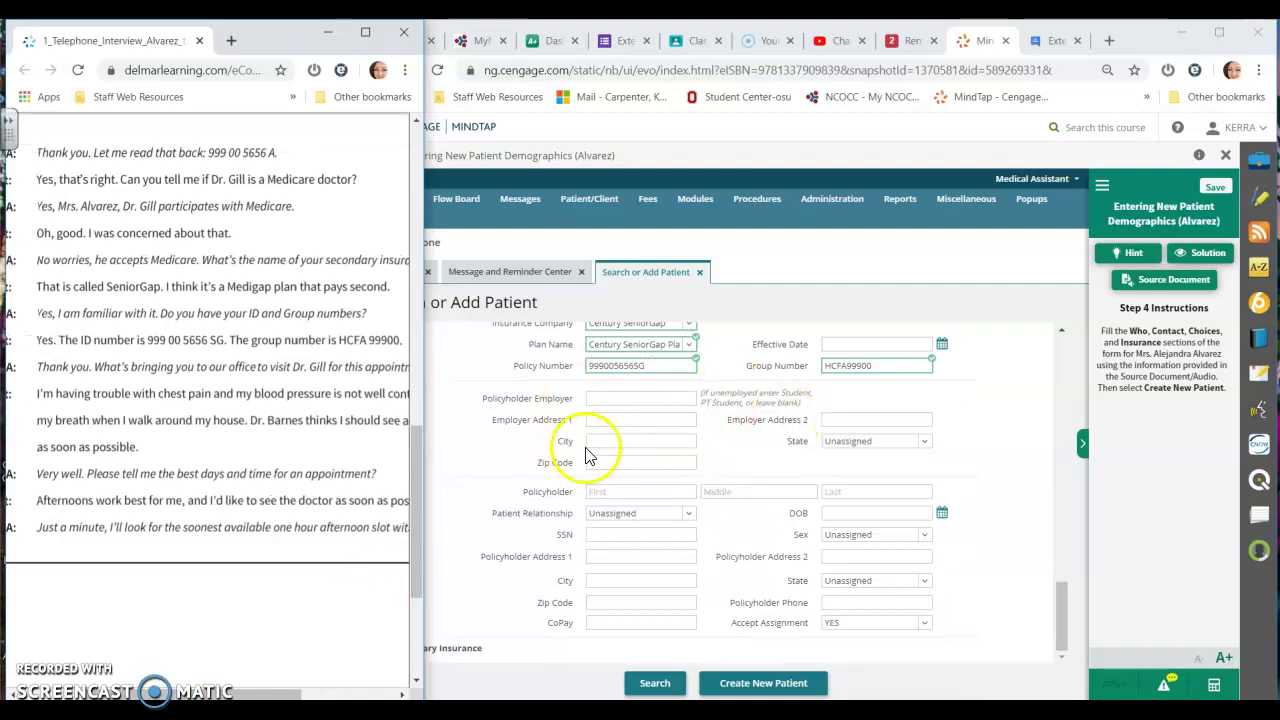
Step: Enter the patient's name as secondary policyholder and set Patient Relationship to Self
{"action": "left_click", "coordinate": [643, 490]}
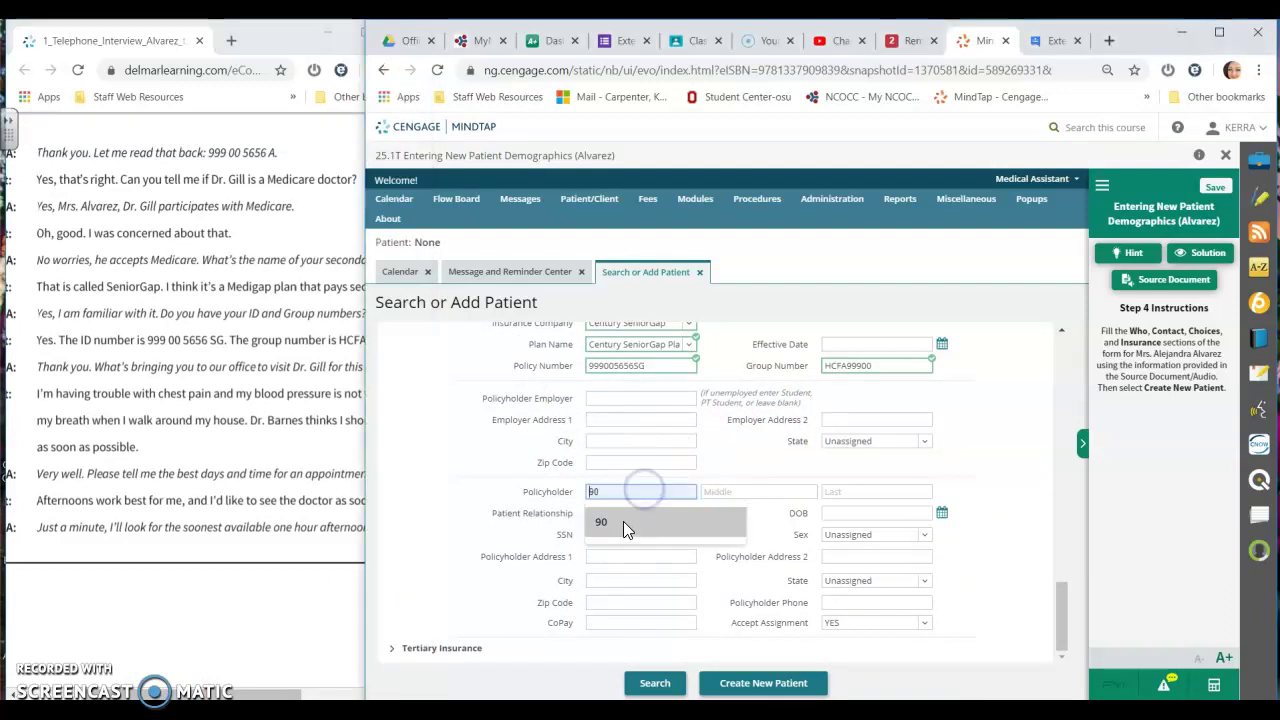
{"action": "left_click", "coordinate": [615, 486]}
{"action": "type", "text": "ALV"}
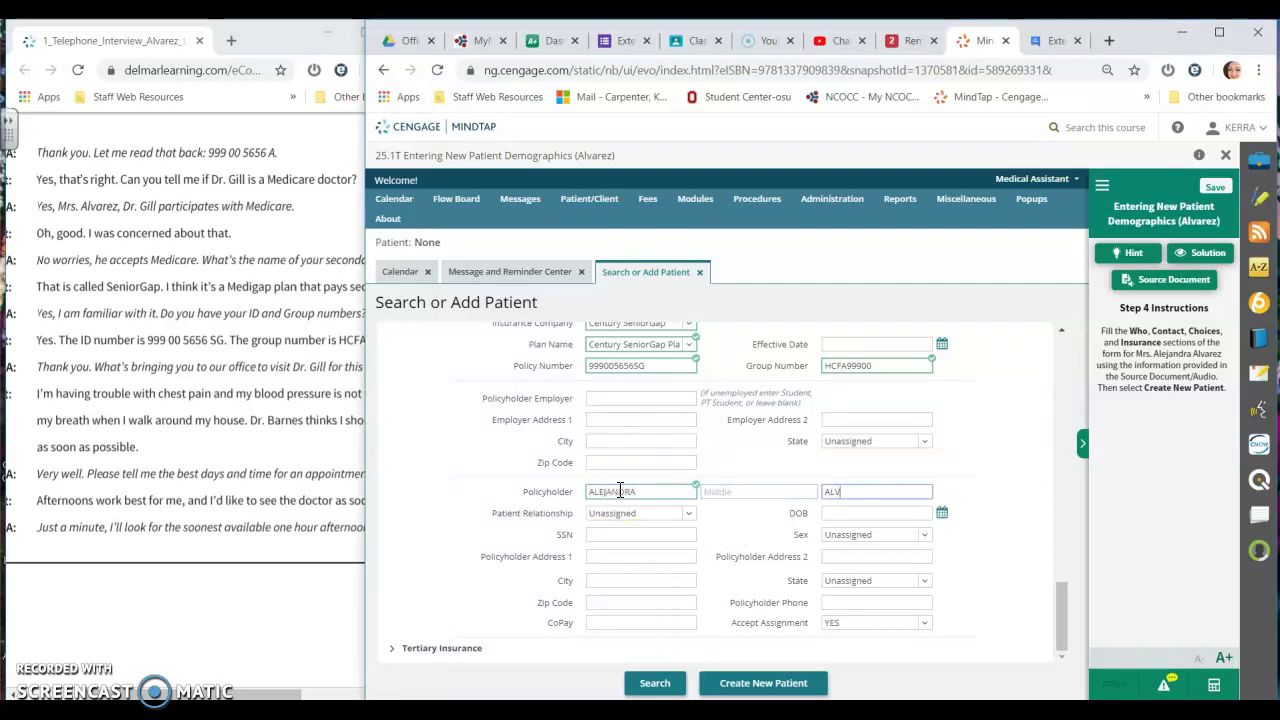
{"action": "left_click", "coordinate": [688, 513]}
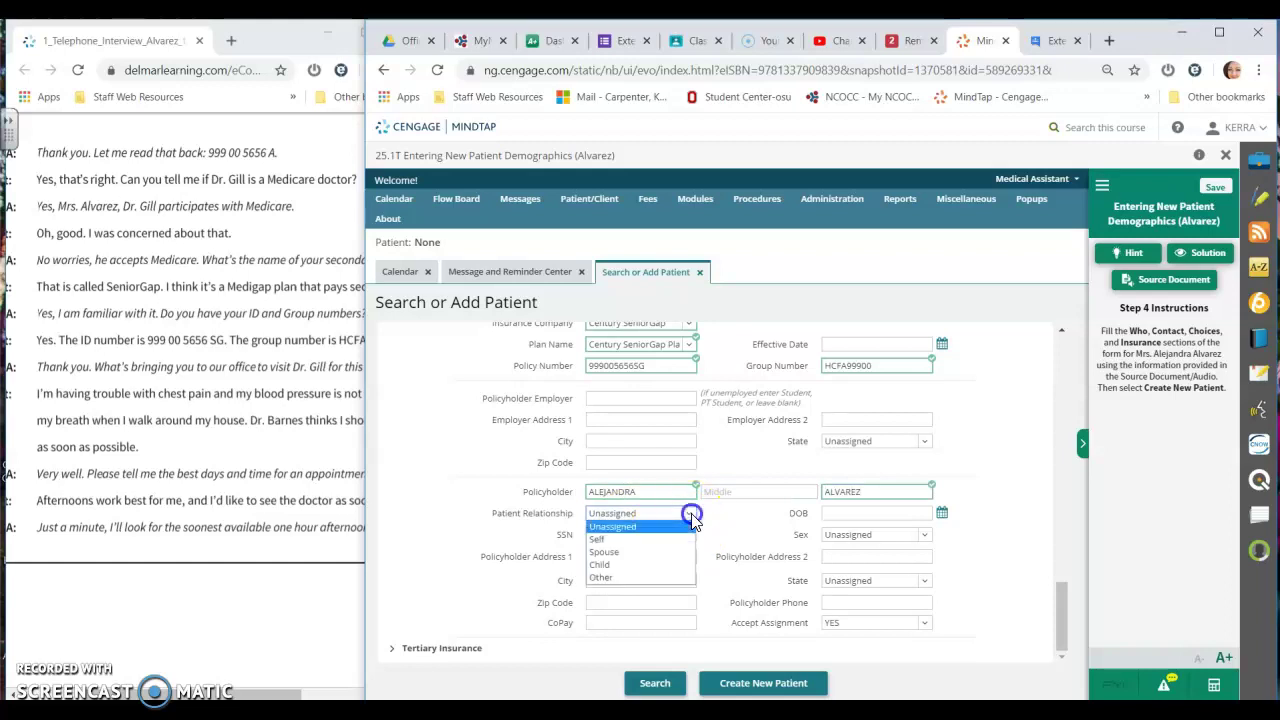
{"action": "left_click", "coordinate": [644, 541]}
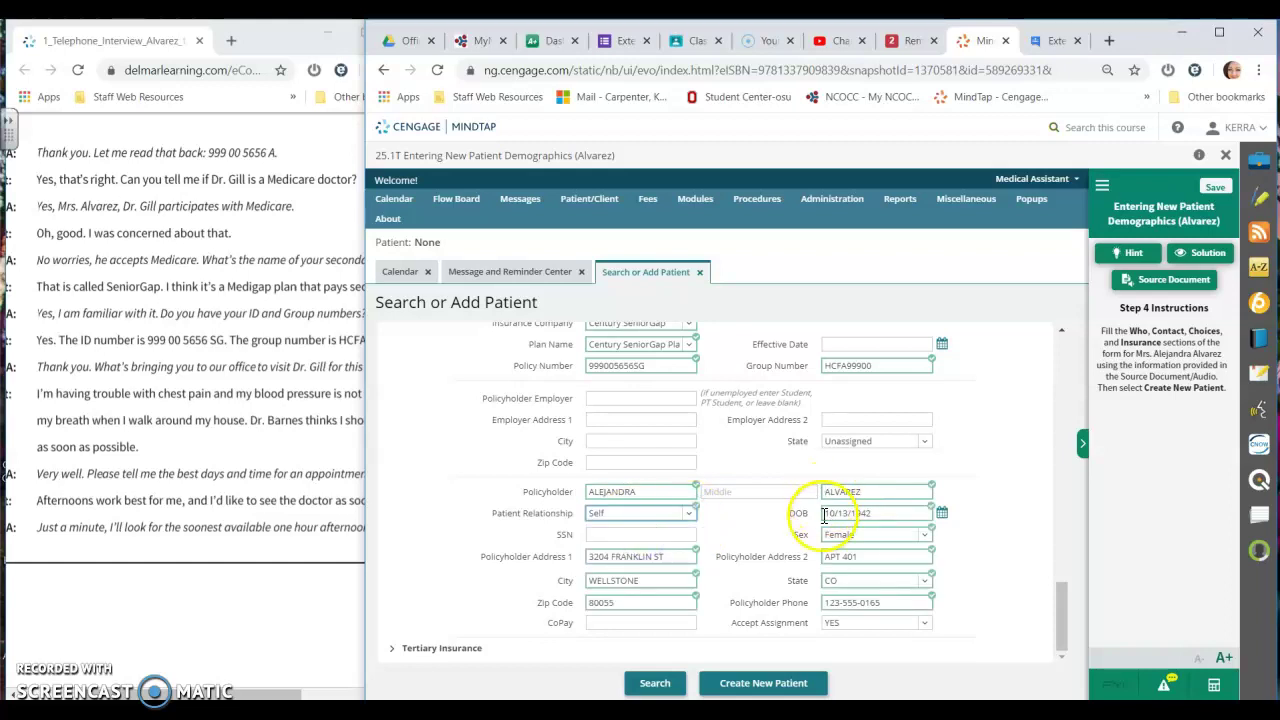
Step: Review the transcript against the auto-filled secondary policyholder details
{"action": "left_click", "coordinate": [200, 500]}
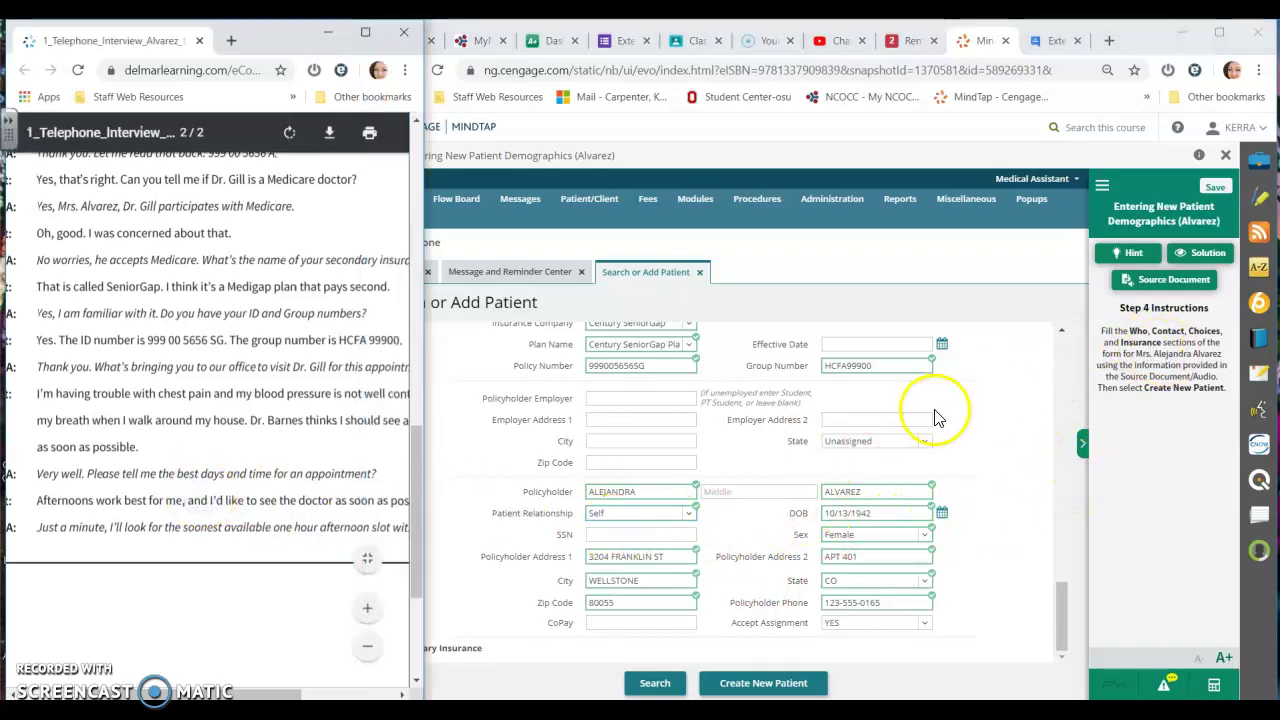
{"action": "scroll", "coordinate": [690, 558], "scroll_direction": "up", "scroll_amount": 10}
{"action": "scroll", "coordinate": [687, 560], "scroll_direction": "up", "scroll_amount": 2}
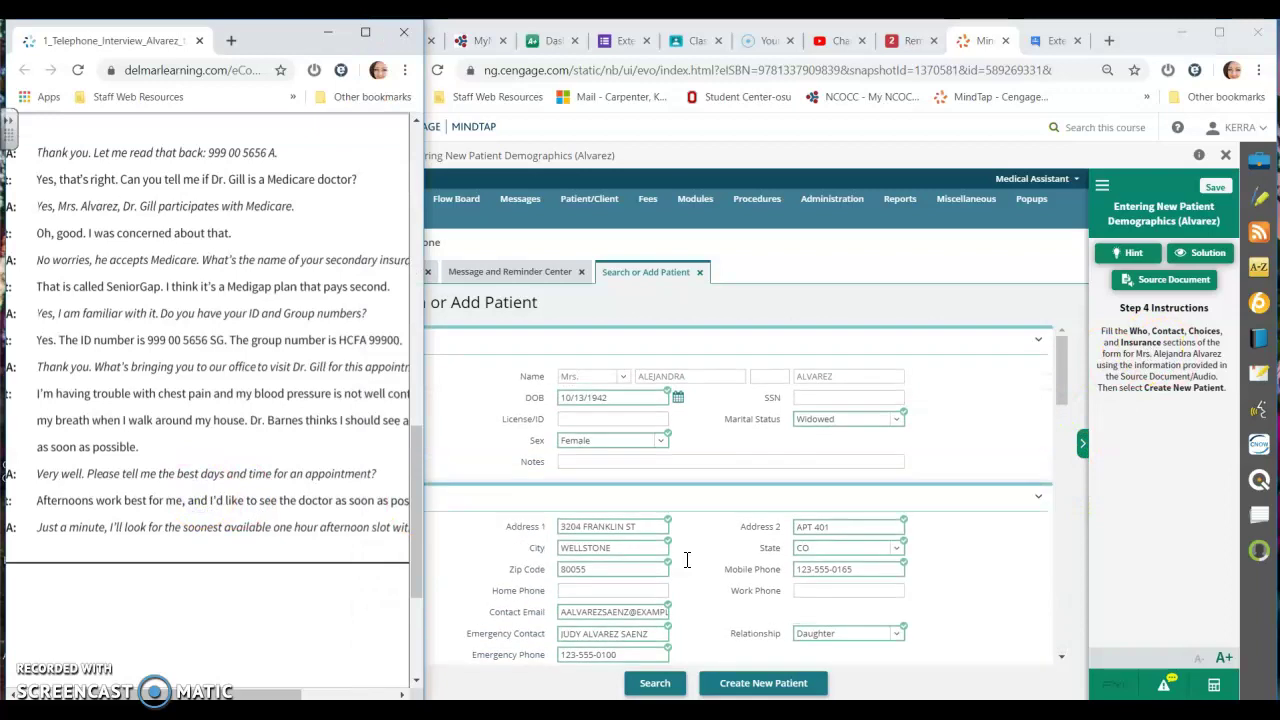
{"action": "scroll", "coordinate": [883, 512], "scroll_direction": "down", "scroll_amount": 10}
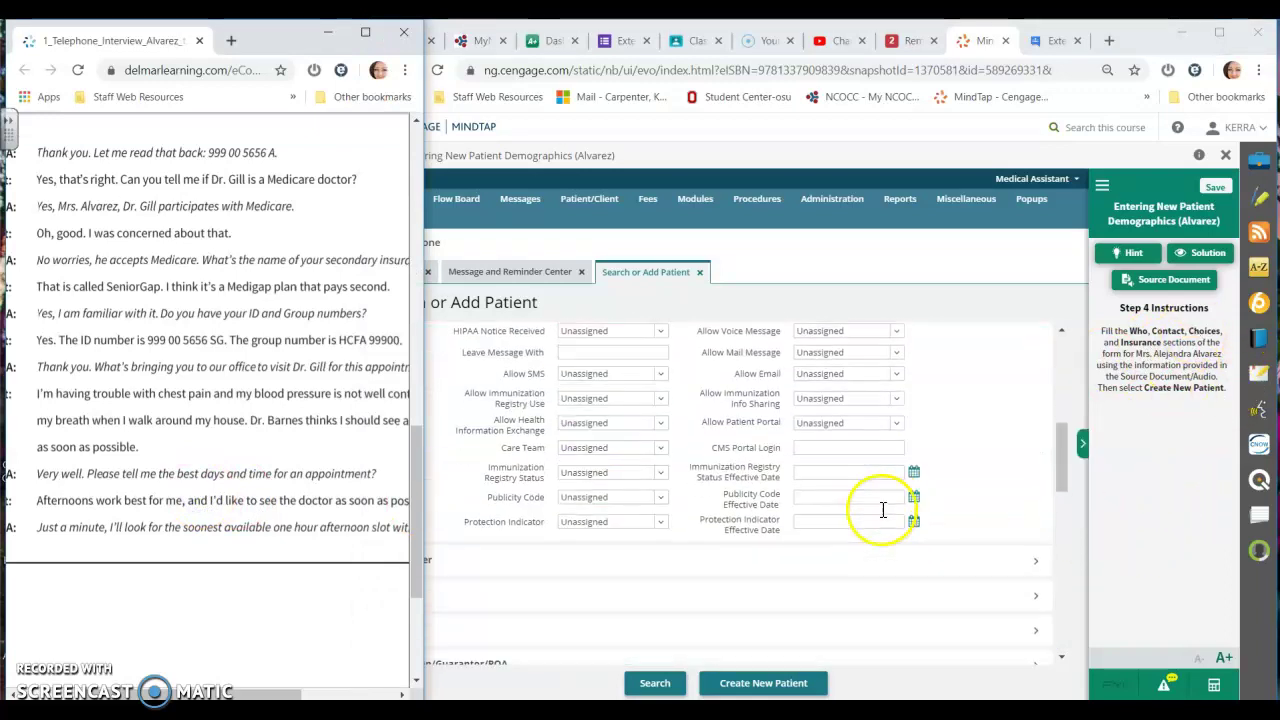
{"action": "scroll", "coordinate": [810, 495], "scroll_direction": "down", "scroll_amount": 3}
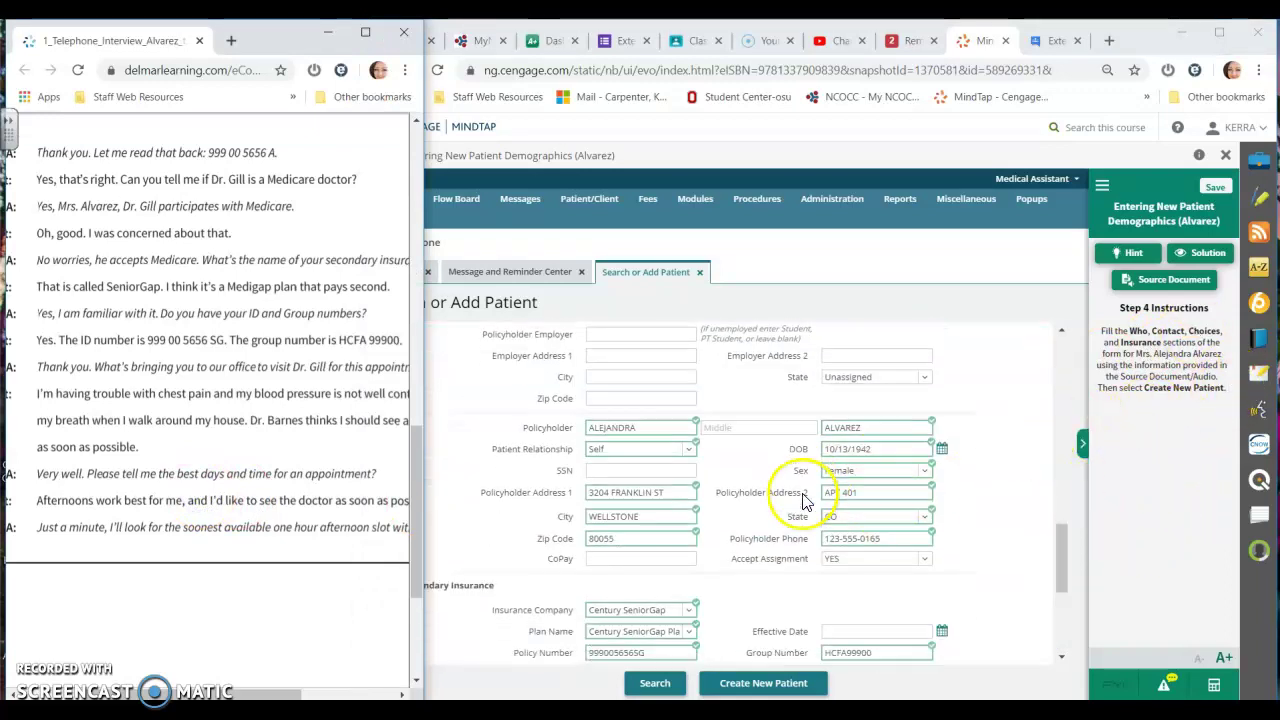
Step: Create the patient record, acknowledge the completion and save messages, and exit the Alvarez activity
{"action": "left_click", "coordinate": [790, 684]}
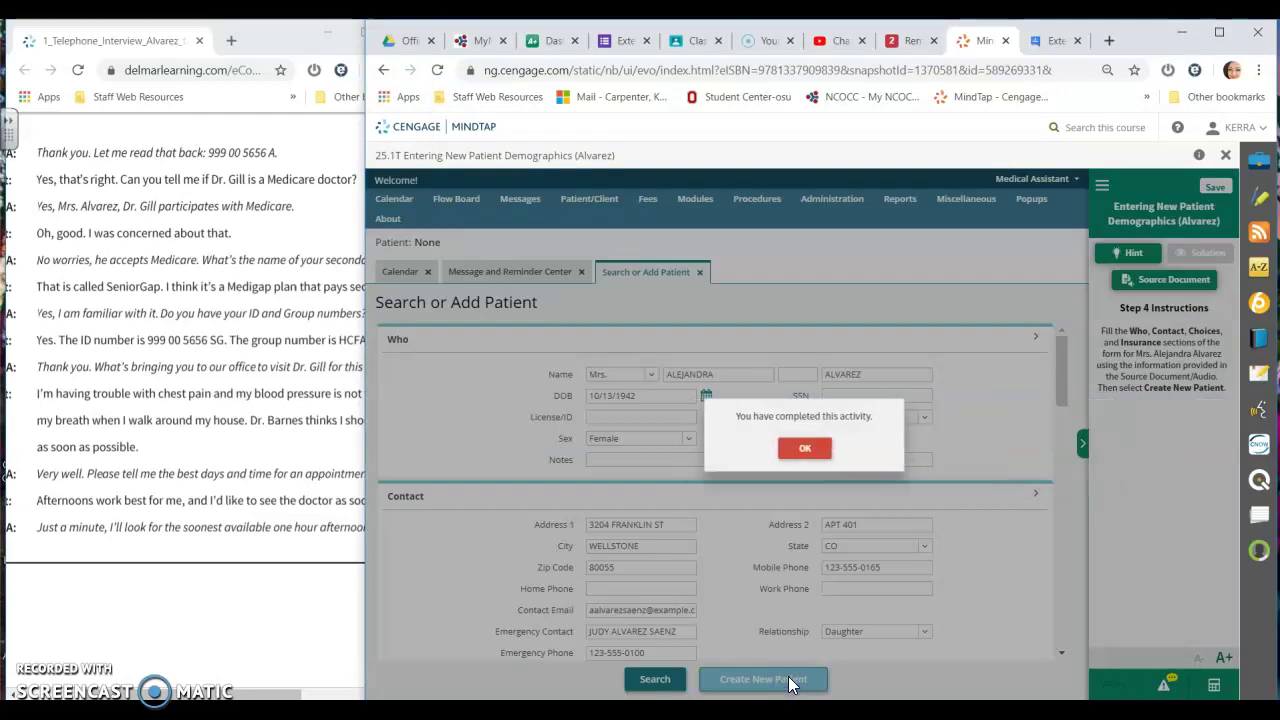
{"action": "left_click", "coordinate": [802, 452]}
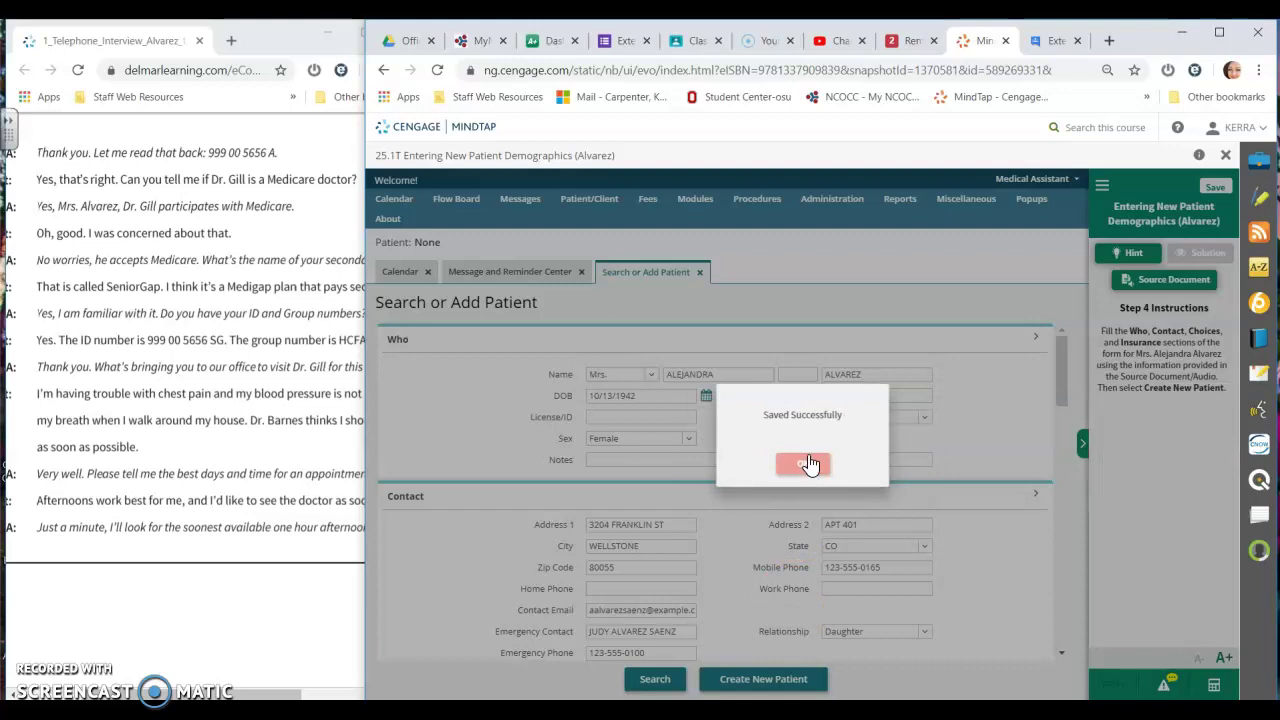
{"action": "left_click", "coordinate": [808, 466]}
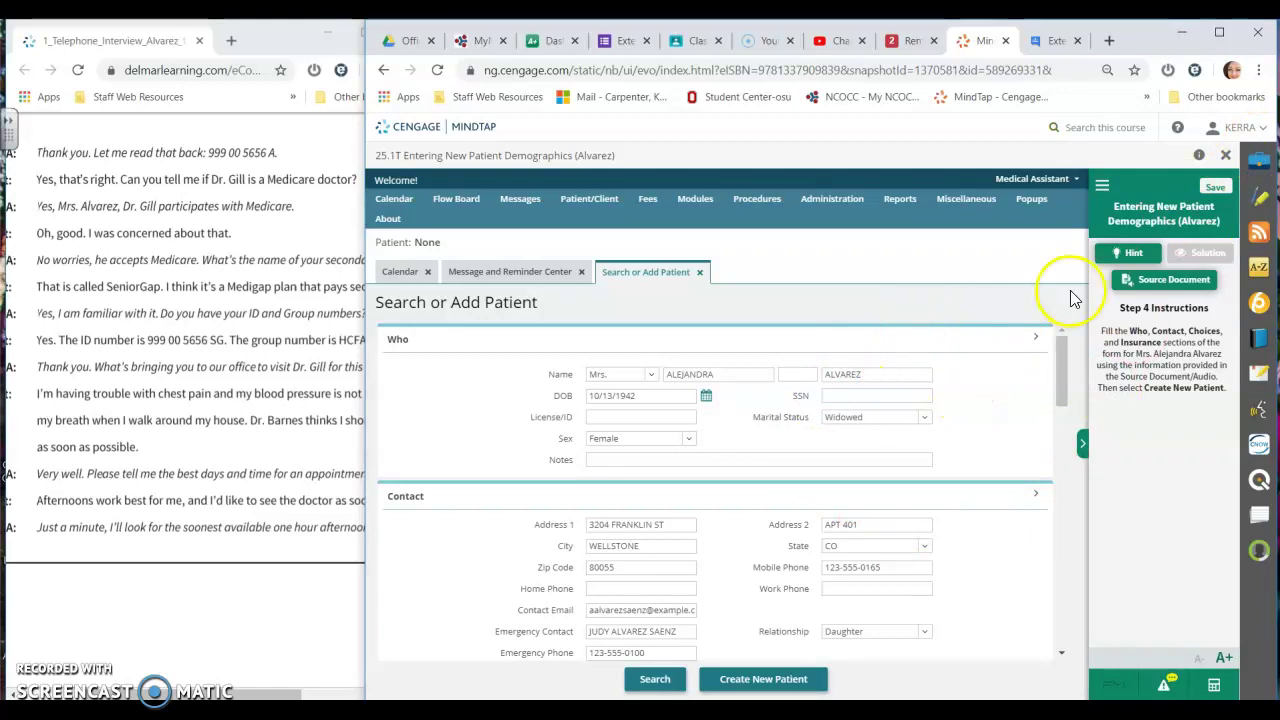
{"action": "left_click", "coordinate": [1224, 159]}
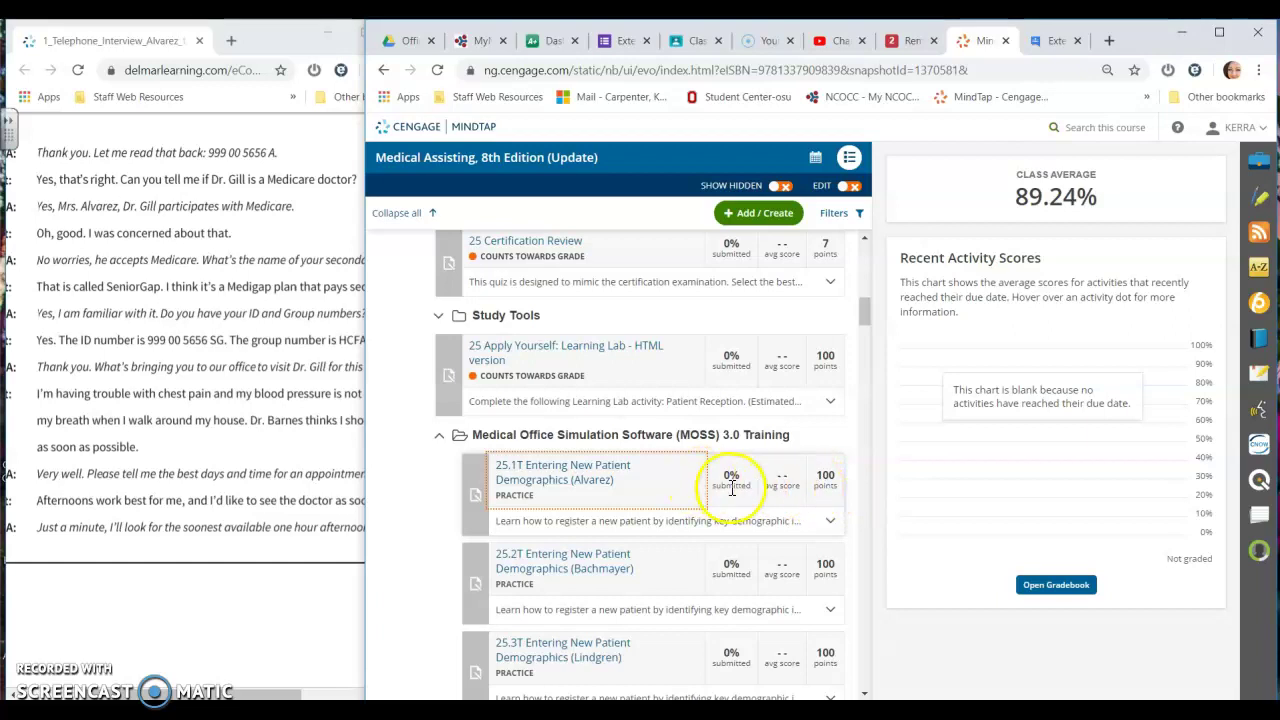
Step: Open the 25.2T Entering New Patient Demographics (Bachmayer) activity
{"action": "scroll", "coordinate": [735, 502], "scroll_direction": "down", "scroll_amount": 2}
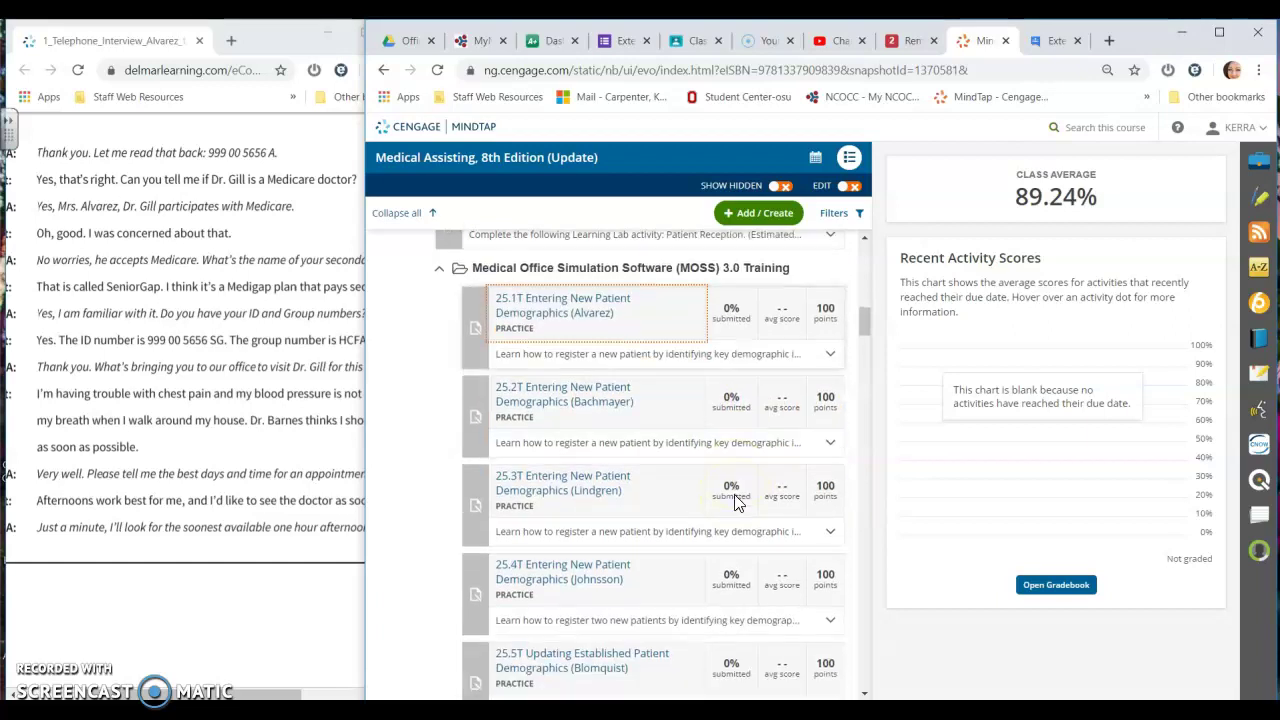
{"action": "scroll", "coordinate": [736, 496], "scroll_direction": "up", "scroll_amount": 1}
{"action": "left_click", "coordinate": [620, 433]}
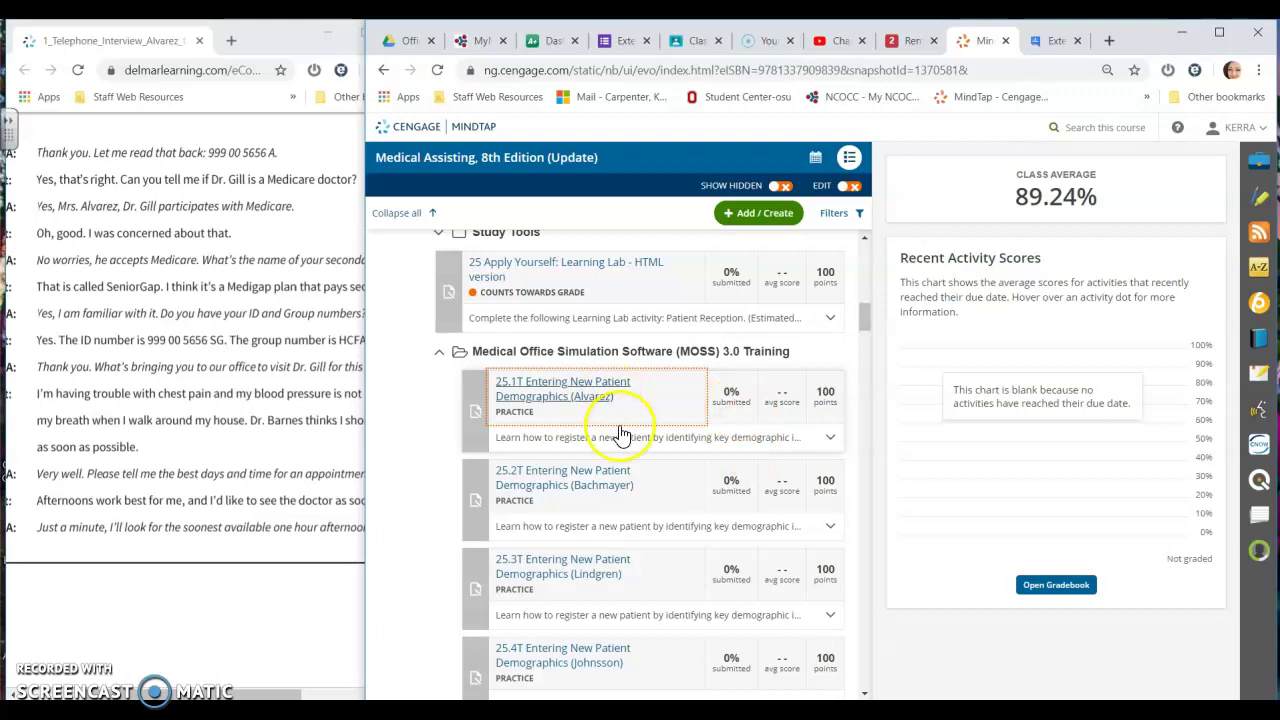
{"action": "left_click", "coordinate": [623, 492]}
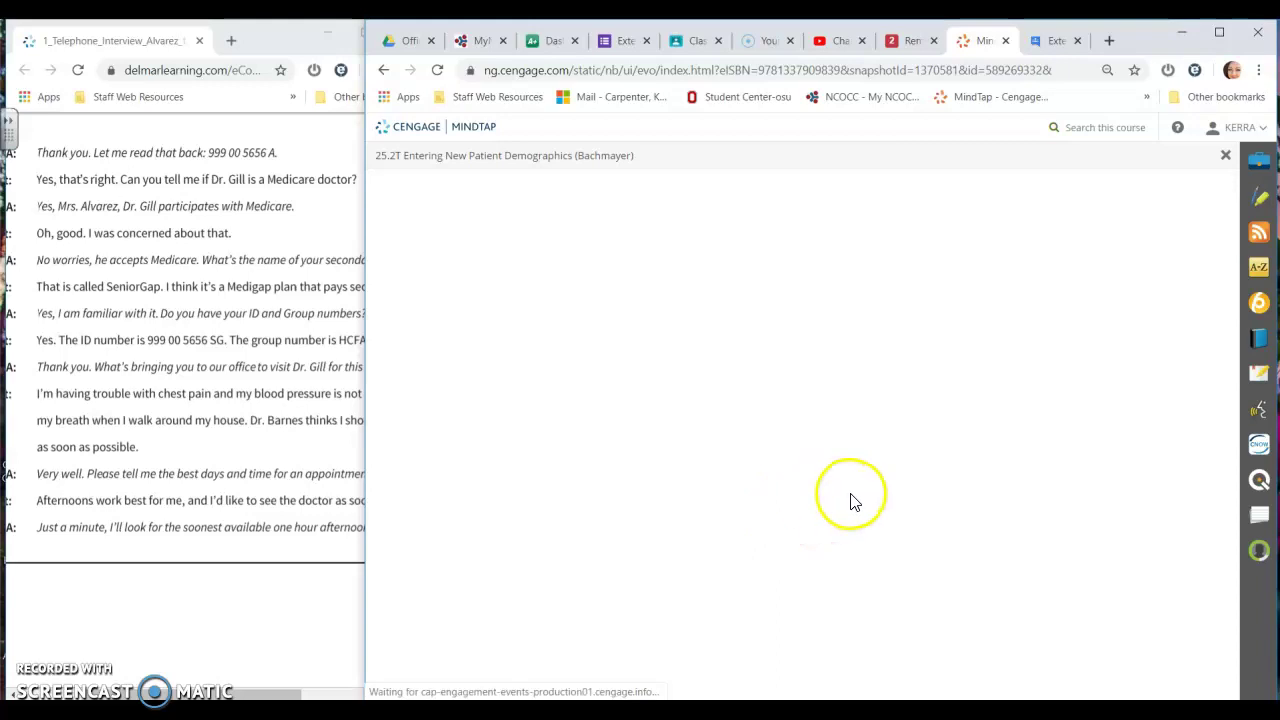
Step: Close the Alvarez transcript, maximize Chrome, and start the assignment past the tour dialogs
{"action": "left_click", "coordinate": [251, 194]}
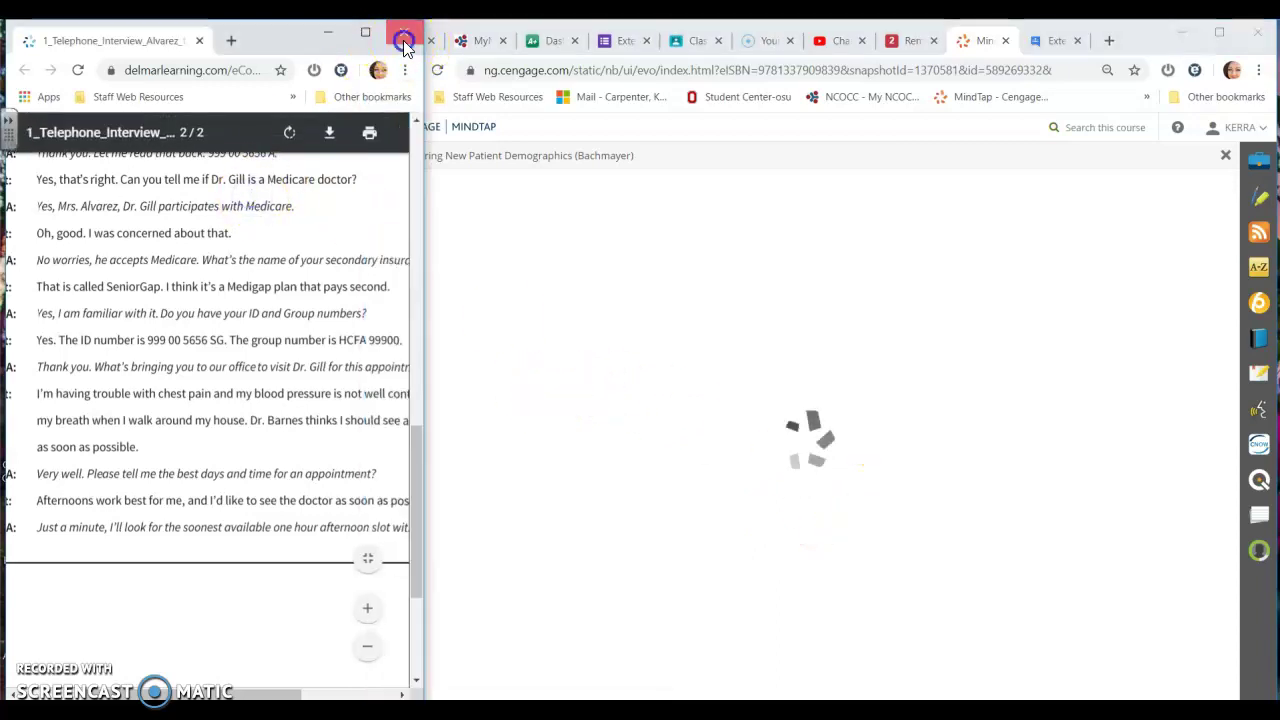
{"action": "left_click", "coordinate": [406, 31]}
{"action": "left_click", "coordinate": [1219, 32]}
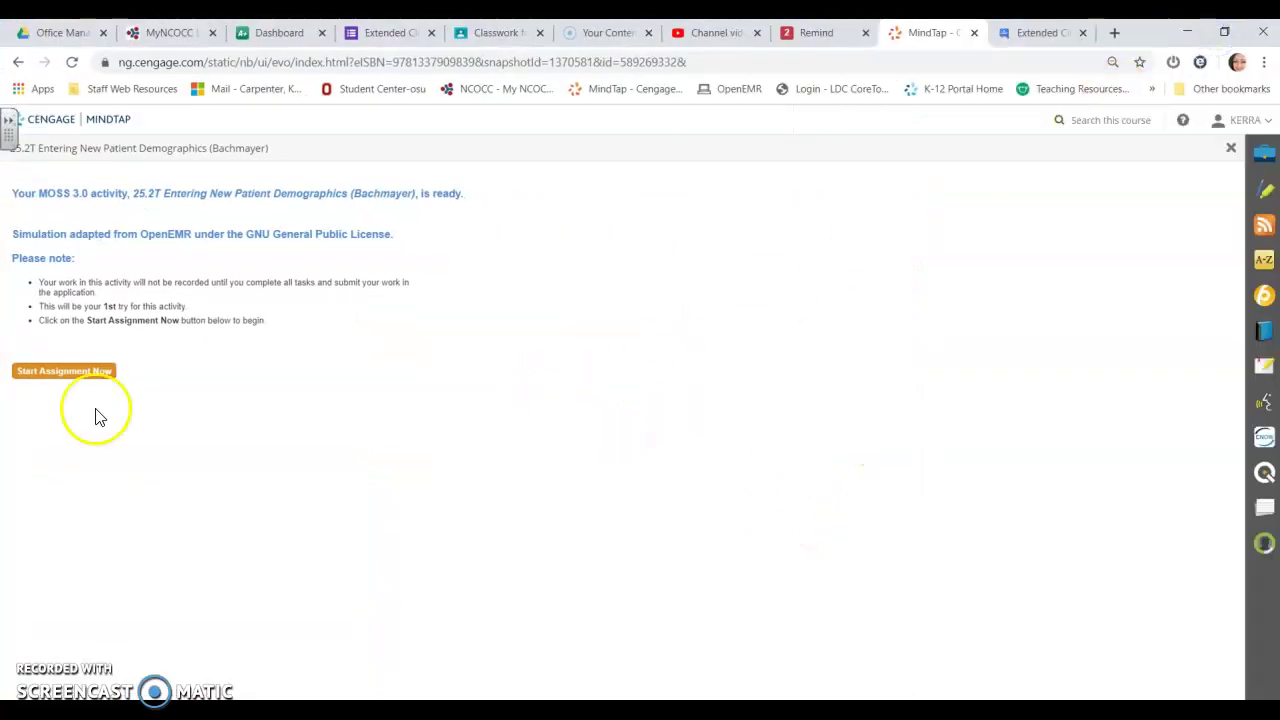
{"action": "left_click", "coordinate": [107, 373]}
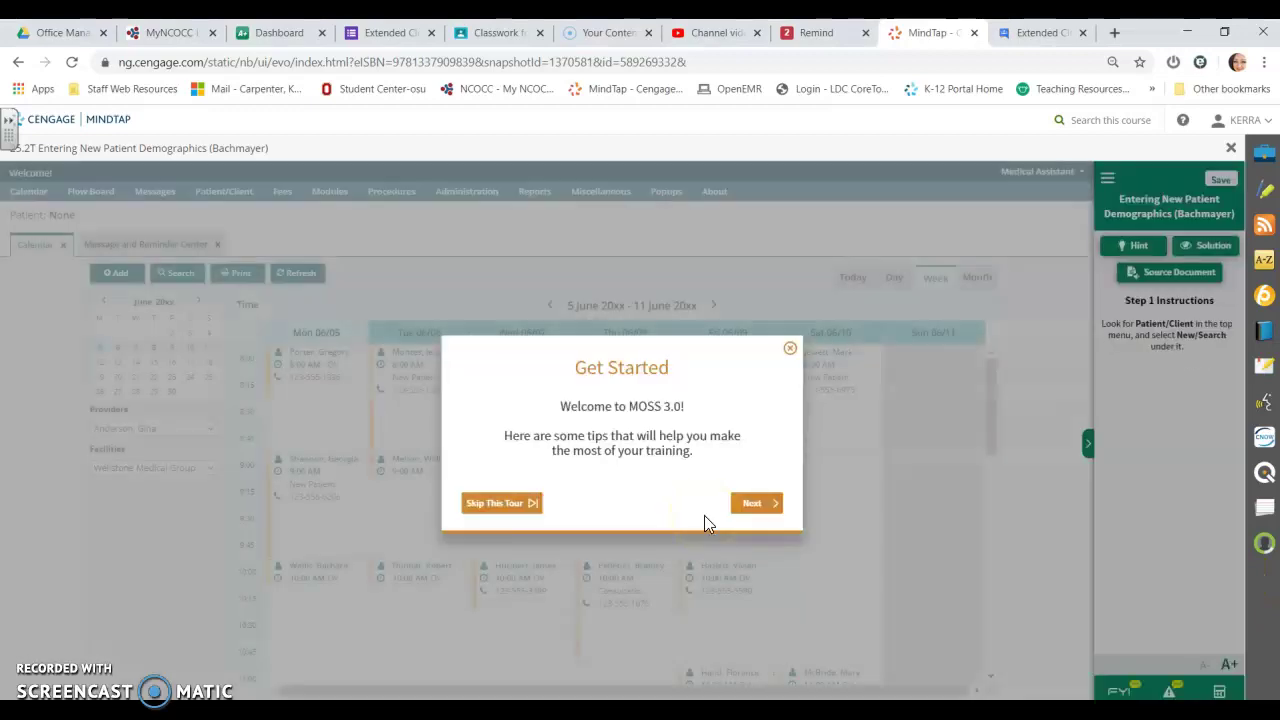
{"action": "left_click", "coordinate": [789, 349]}
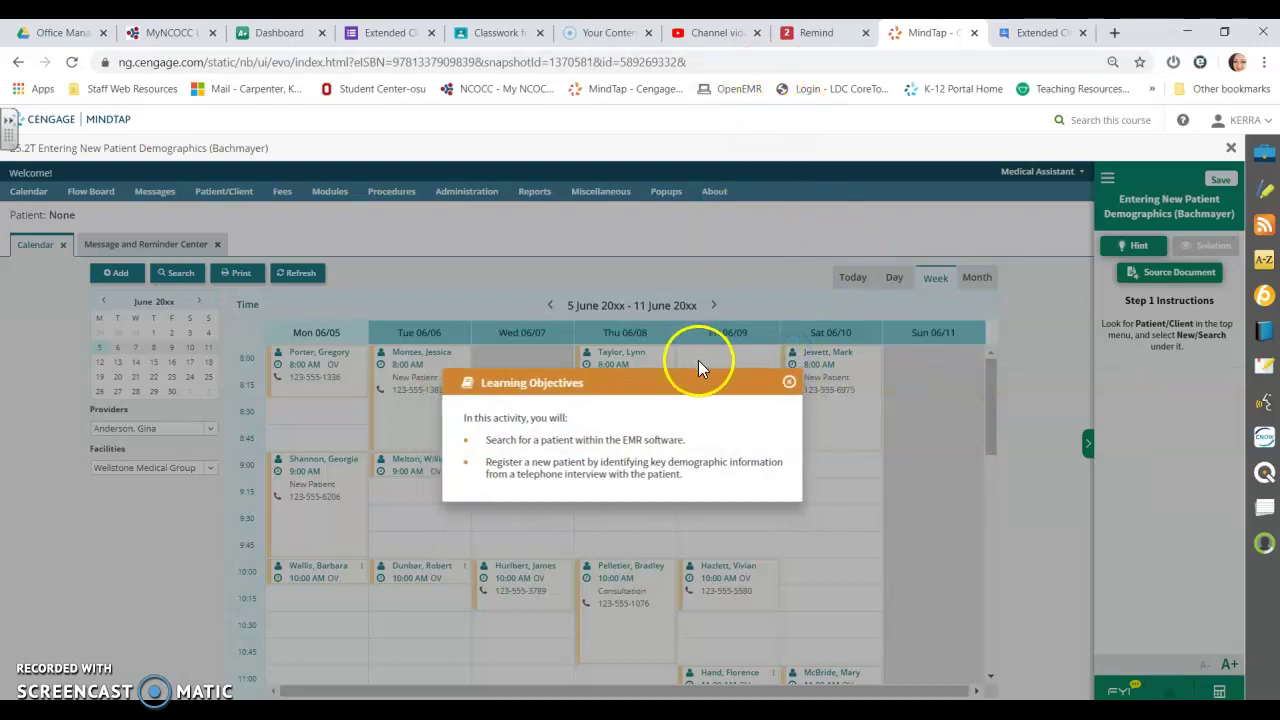
{"action": "left_click", "coordinate": [788, 382]}
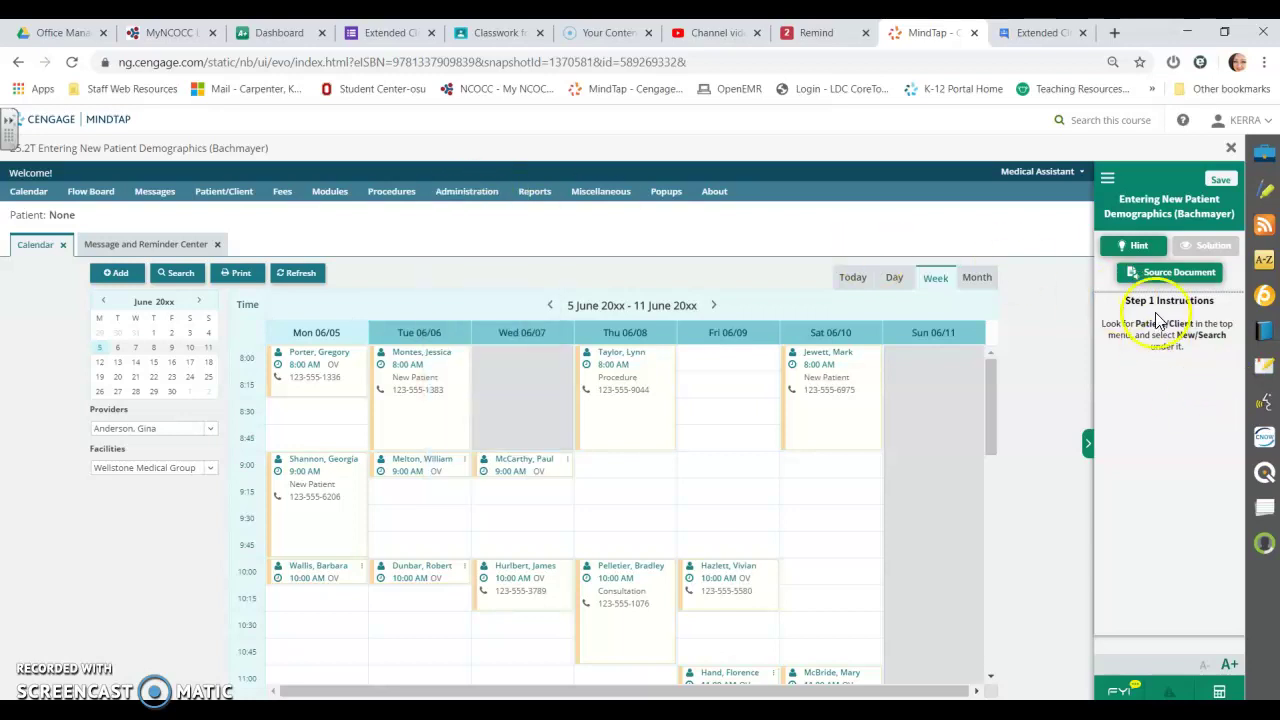
Step: After Administration > Globals is rejected, use the hint to open Patient/Client > New/Search
{"action": "left_click", "coordinate": [466, 191]}
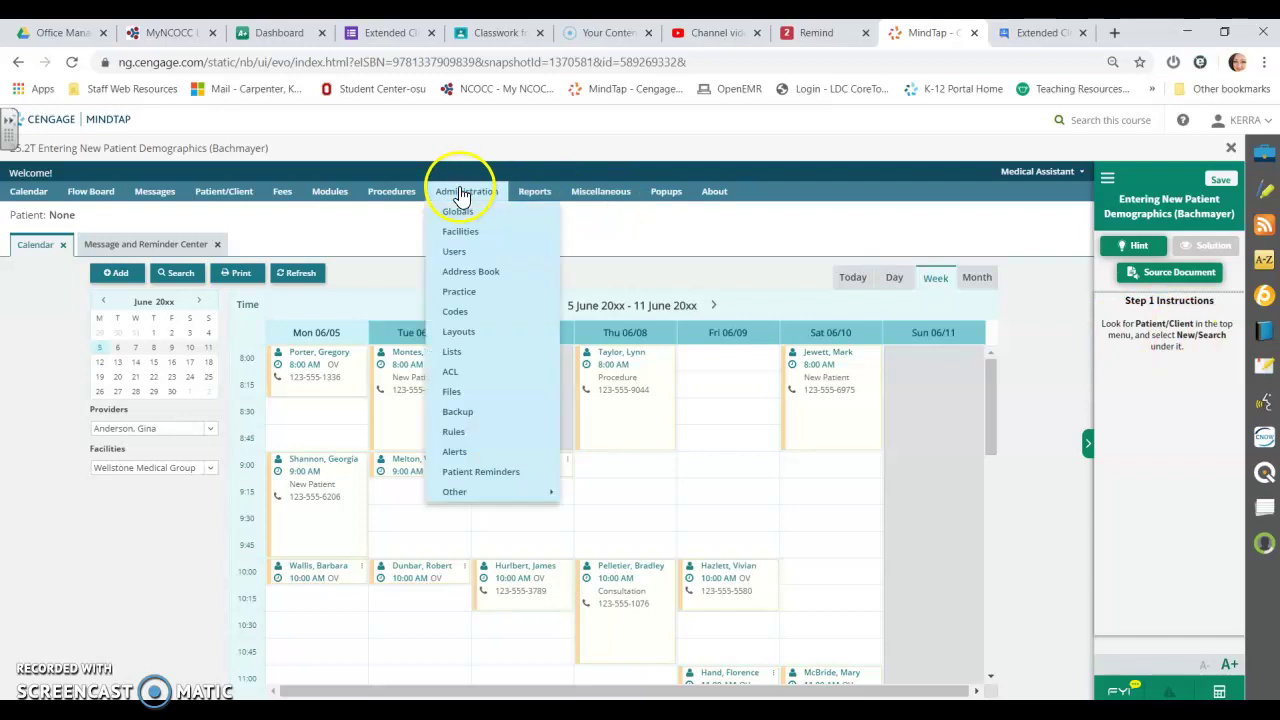
{"action": "left_click", "coordinate": [459, 213]}
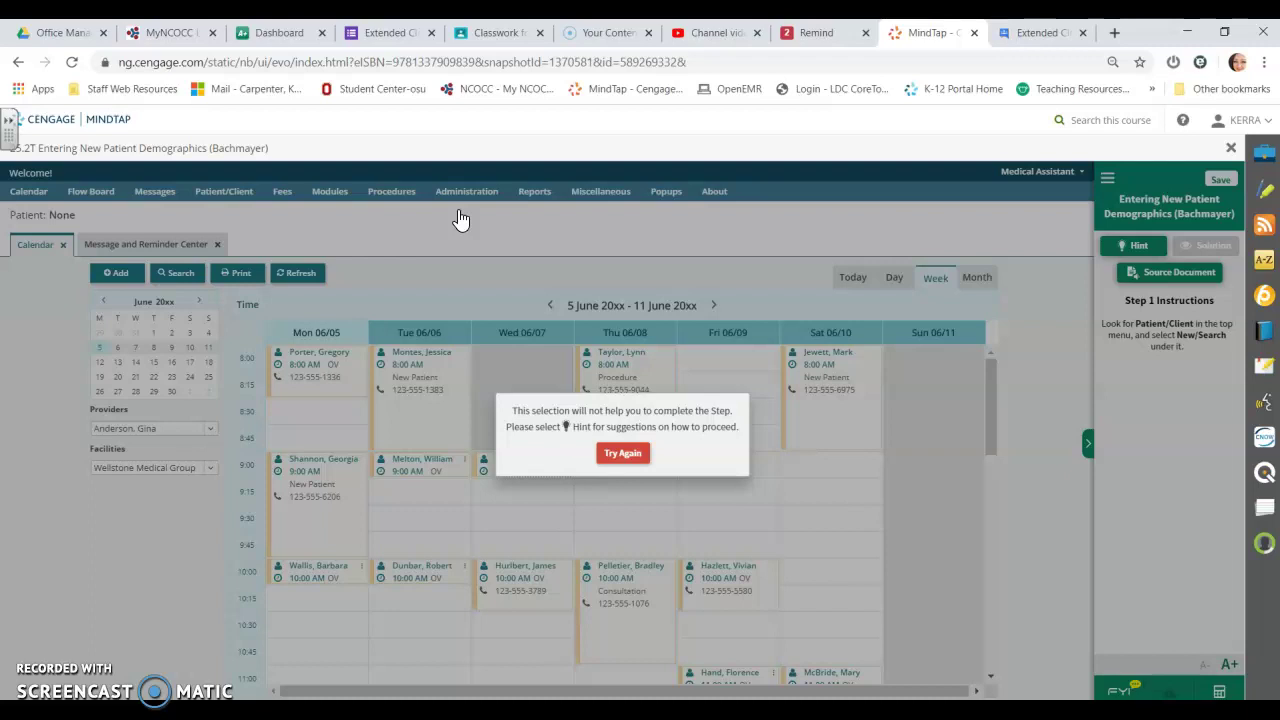
{"action": "left_click", "coordinate": [628, 455]}
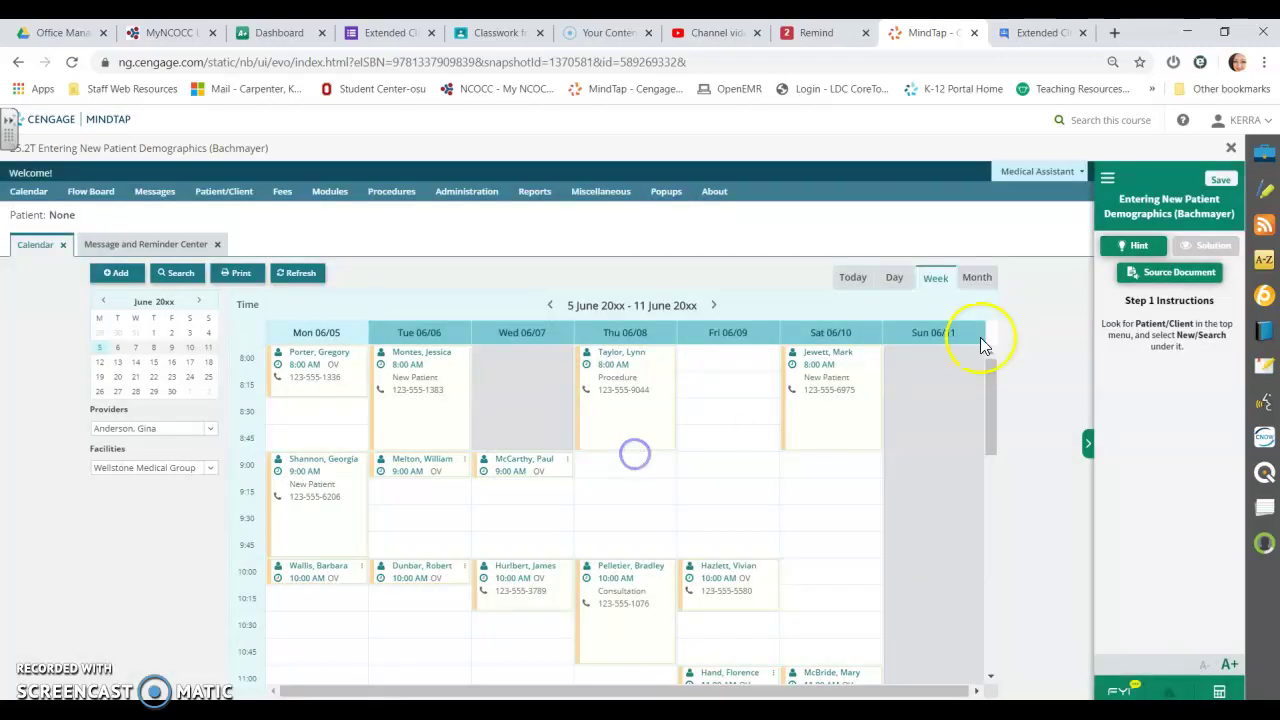
{"action": "left_click", "coordinate": [1133, 250]}
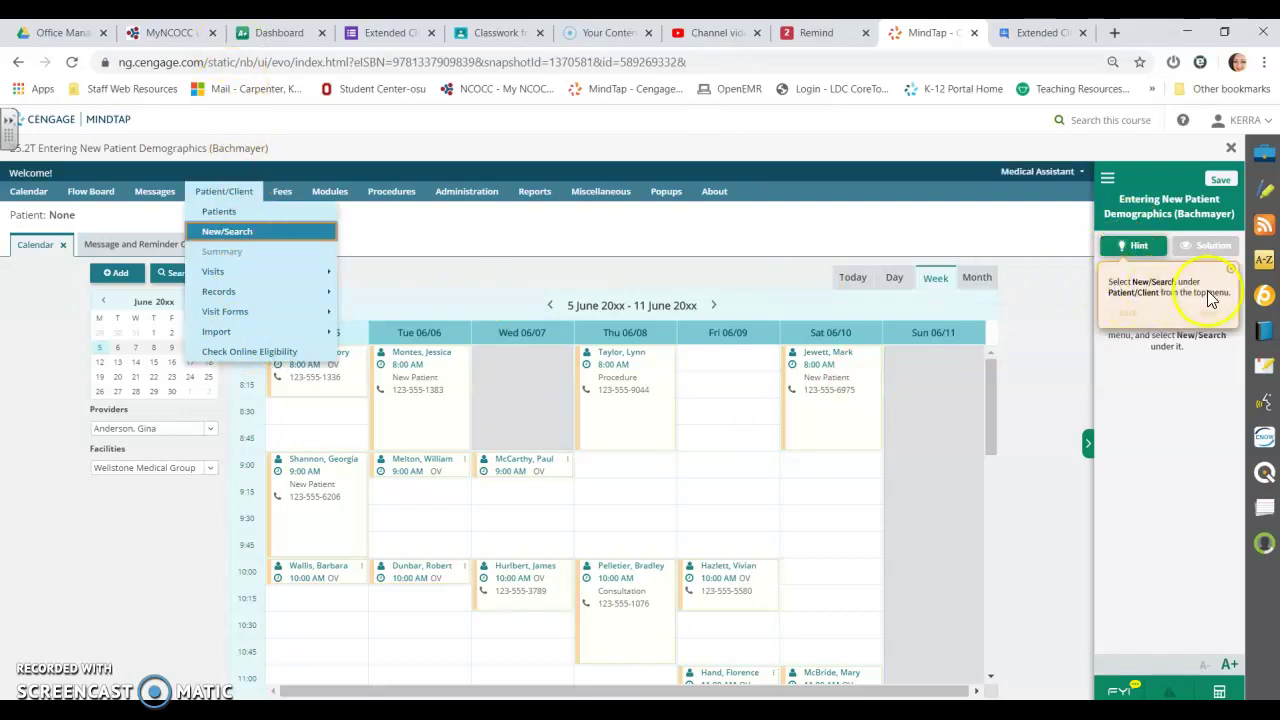
{"action": "left_click", "coordinate": [228, 233]}
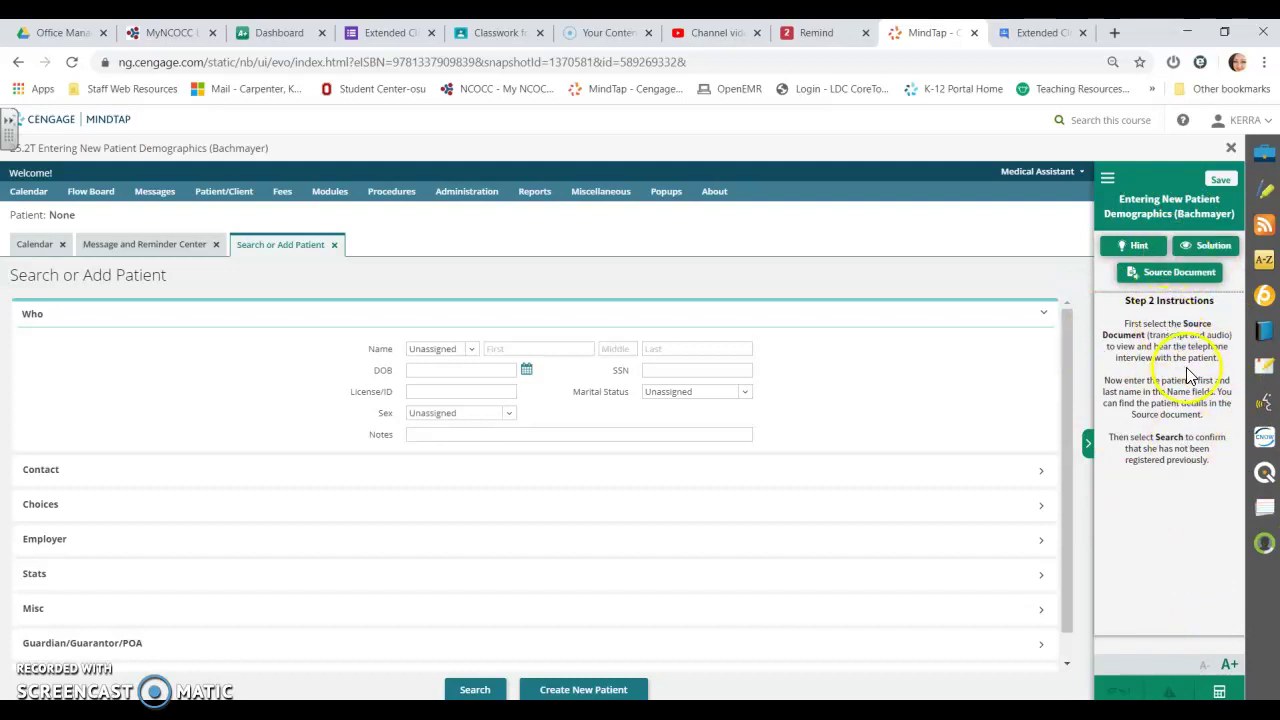
Step: Play and then pause the telephone interview audio in the Source Document
{"action": "left_click", "coordinate": [1165, 272]}
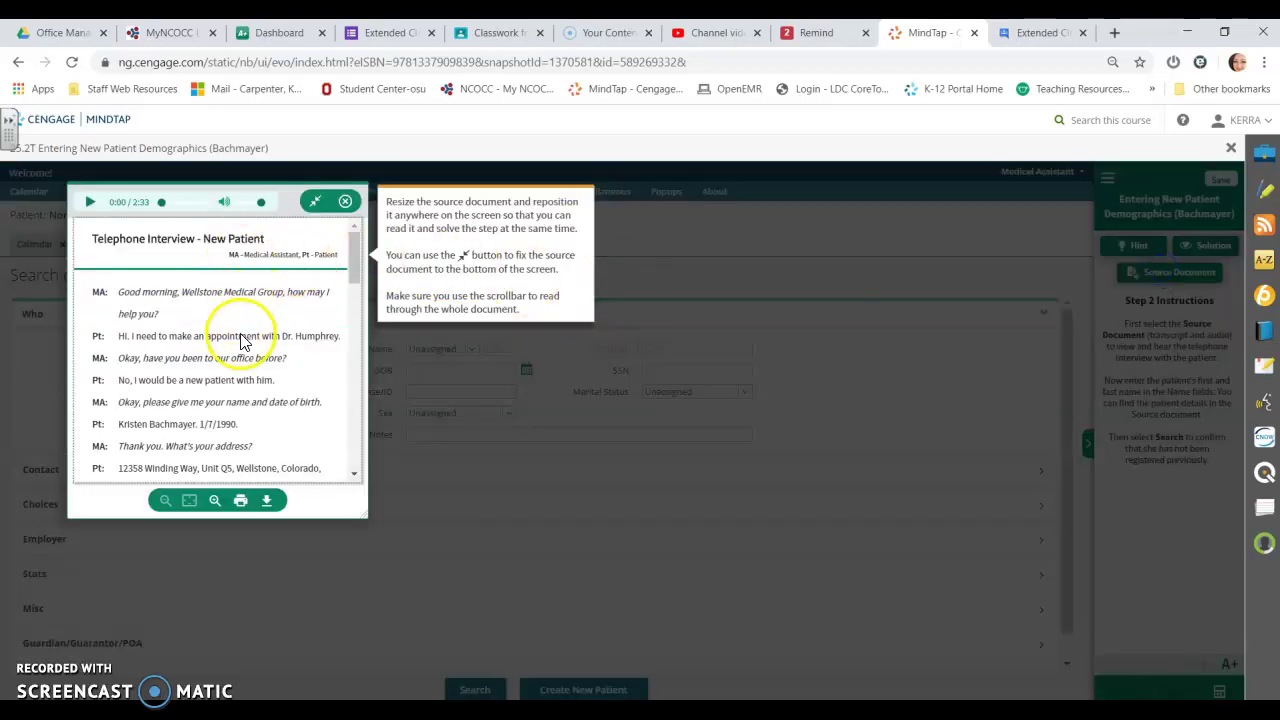
{"action": "left_click", "coordinate": [87, 203]}
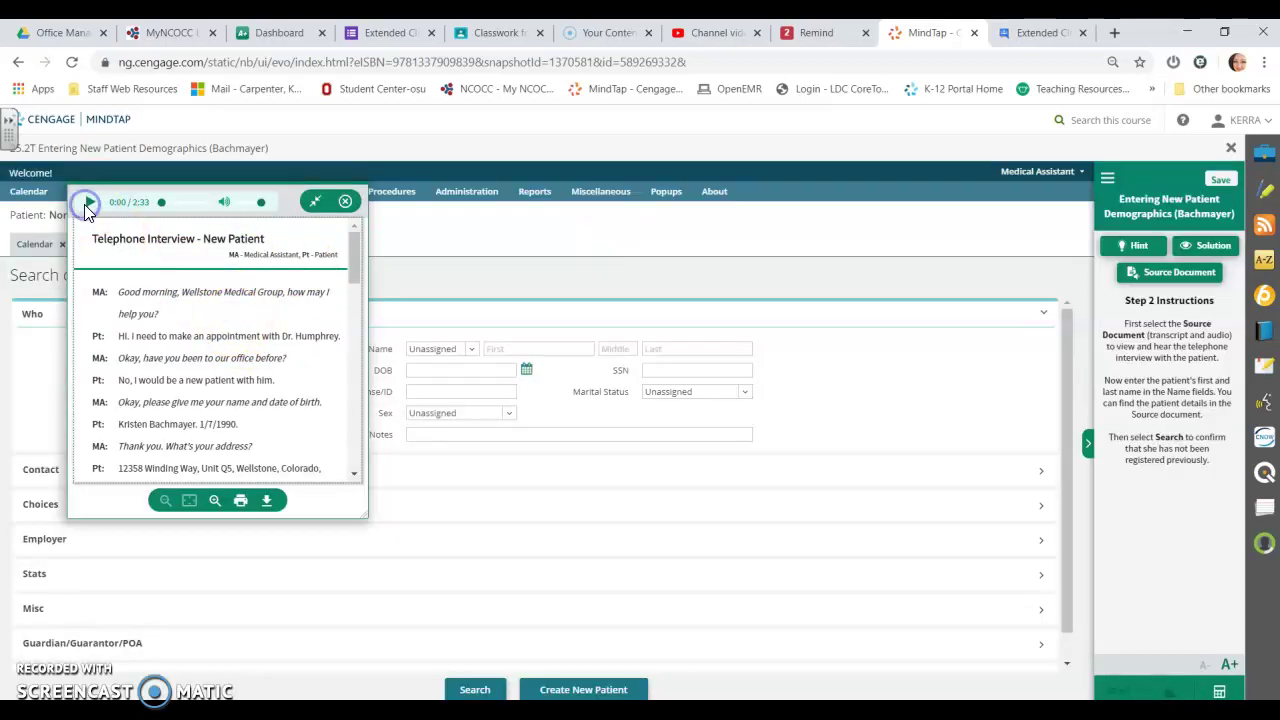
{"action": "left_click", "coordinate": [89, 205]}
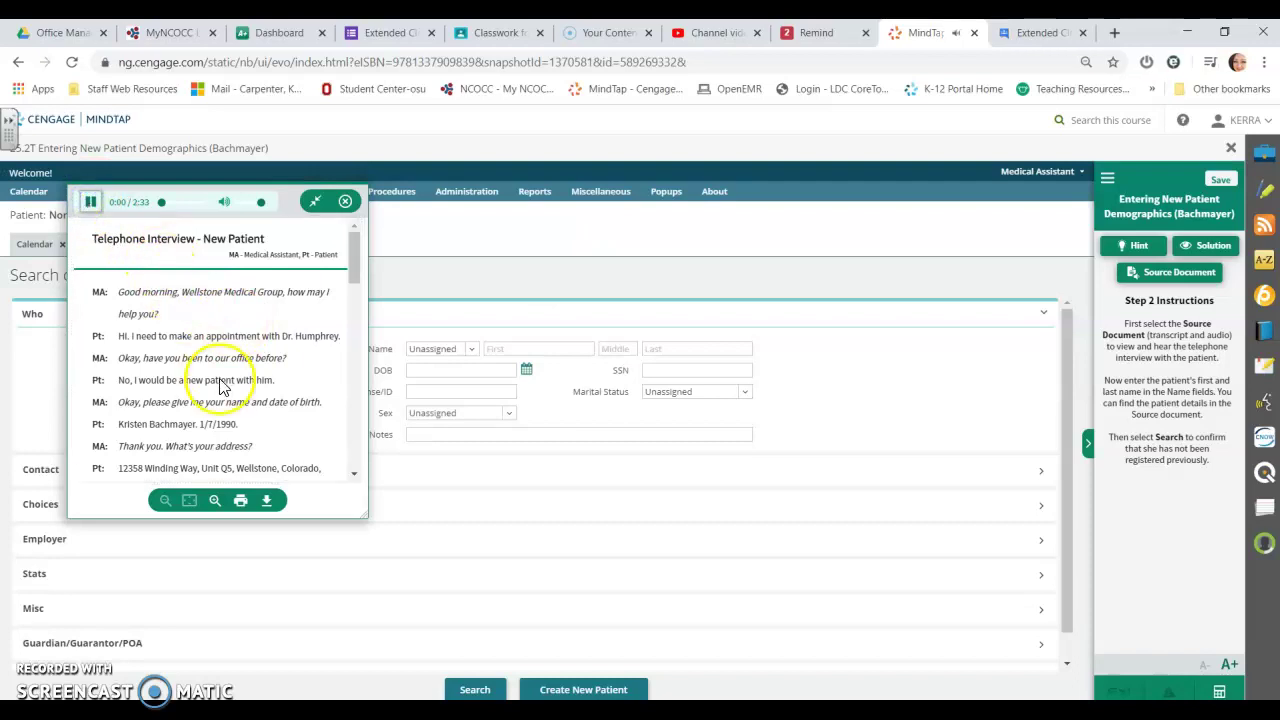
{"action": "scroll", "coordinate": [227, 378], "scroll_direction": "down", "scroll_amount": 8}
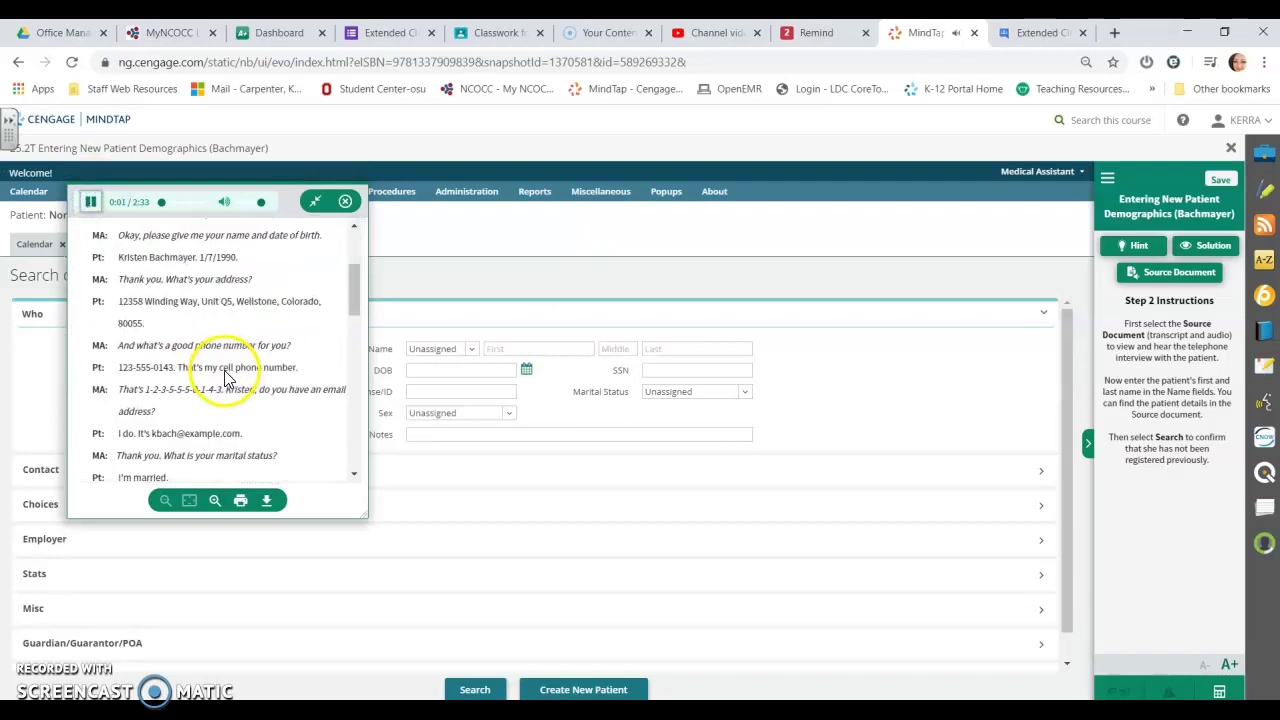
{"action": "left_click", "coordinate": [95, 205]}
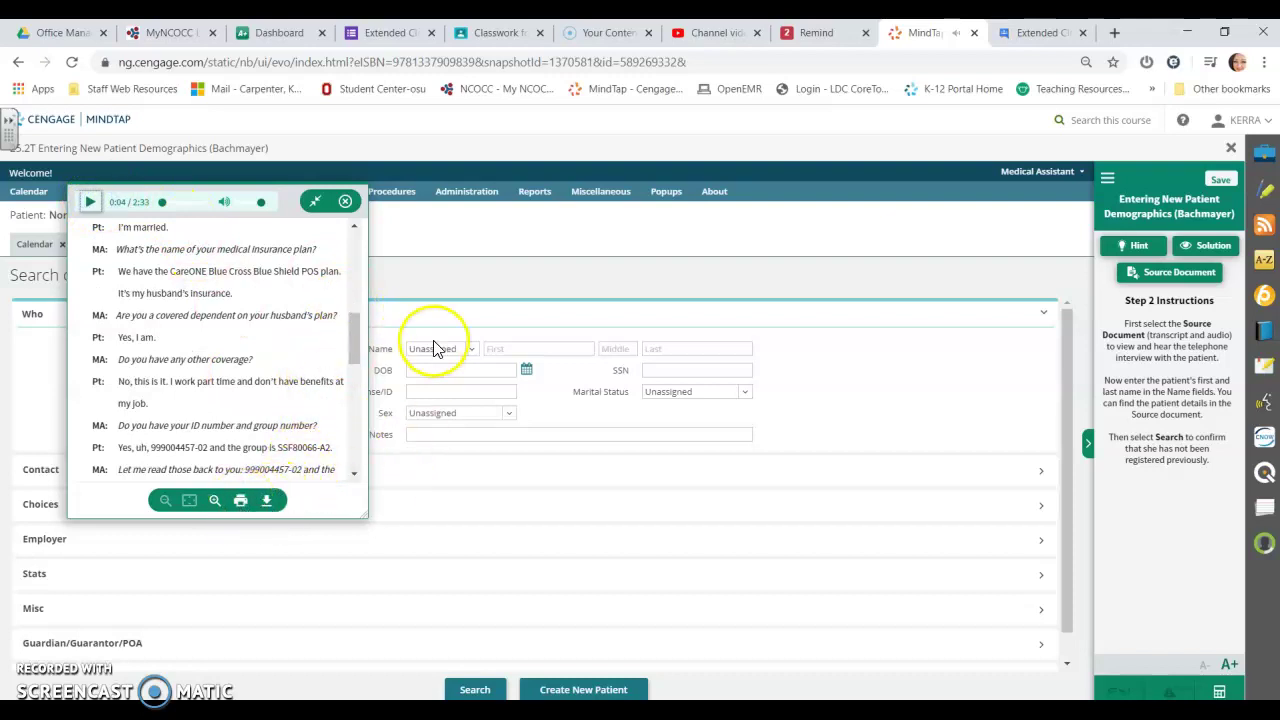
Step: Close the Source Document and exit the Bachmayer activity to the MOSS 3.0 Training list
{"action": "left_click", "coordinate": [345, 203]}
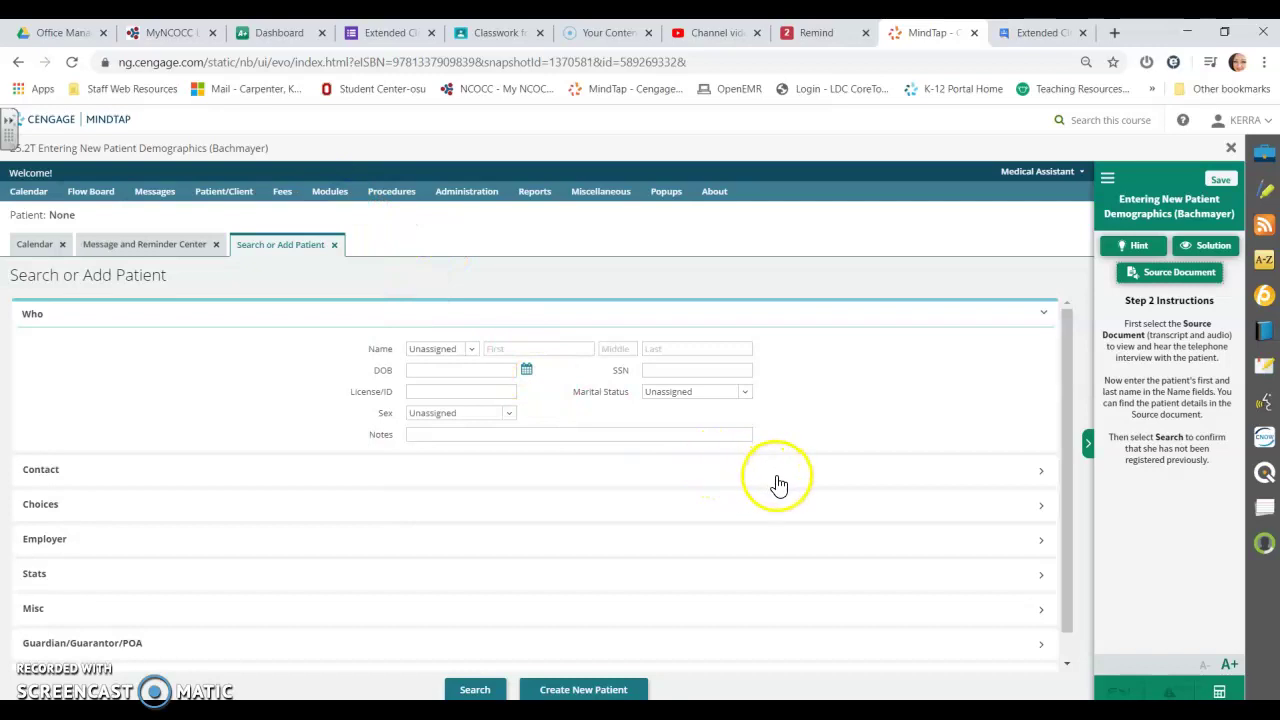
{"action": "left_click", "coordinate": [1231, 149]}
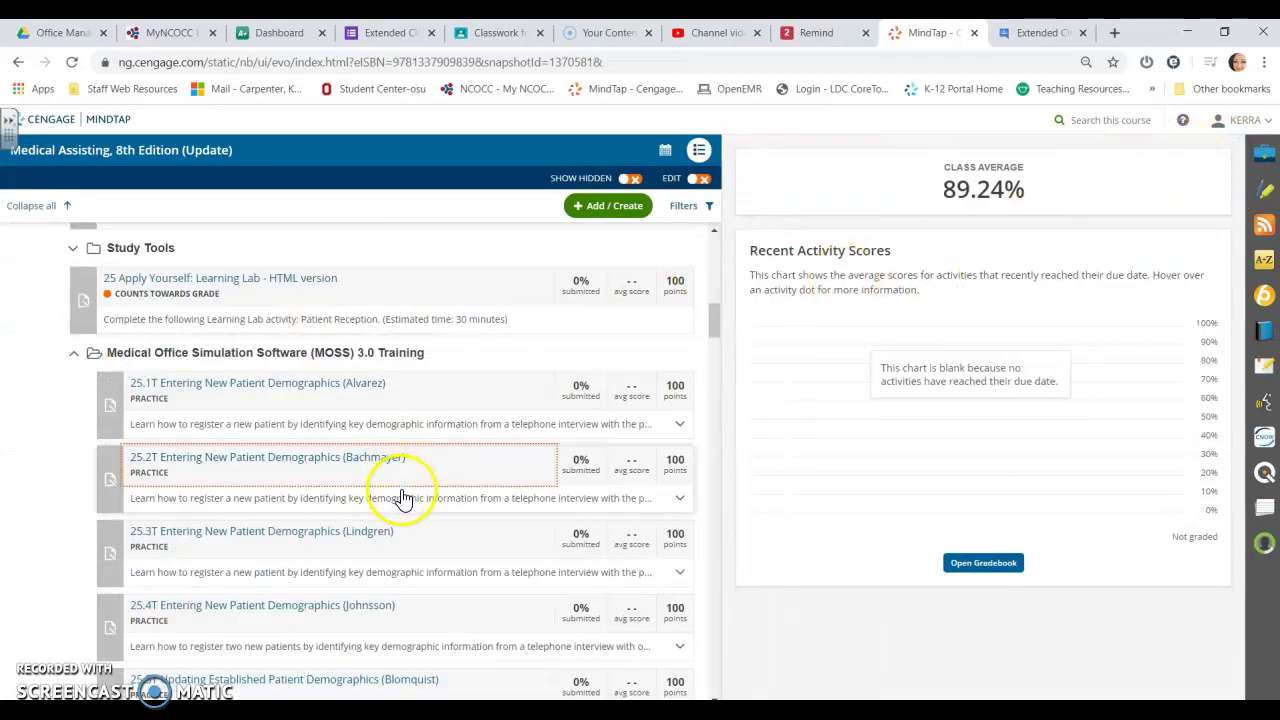
{"action": "scroll", "coordinate": [403, 497], "scroll_direction": "up", "scroll_amount": 2}
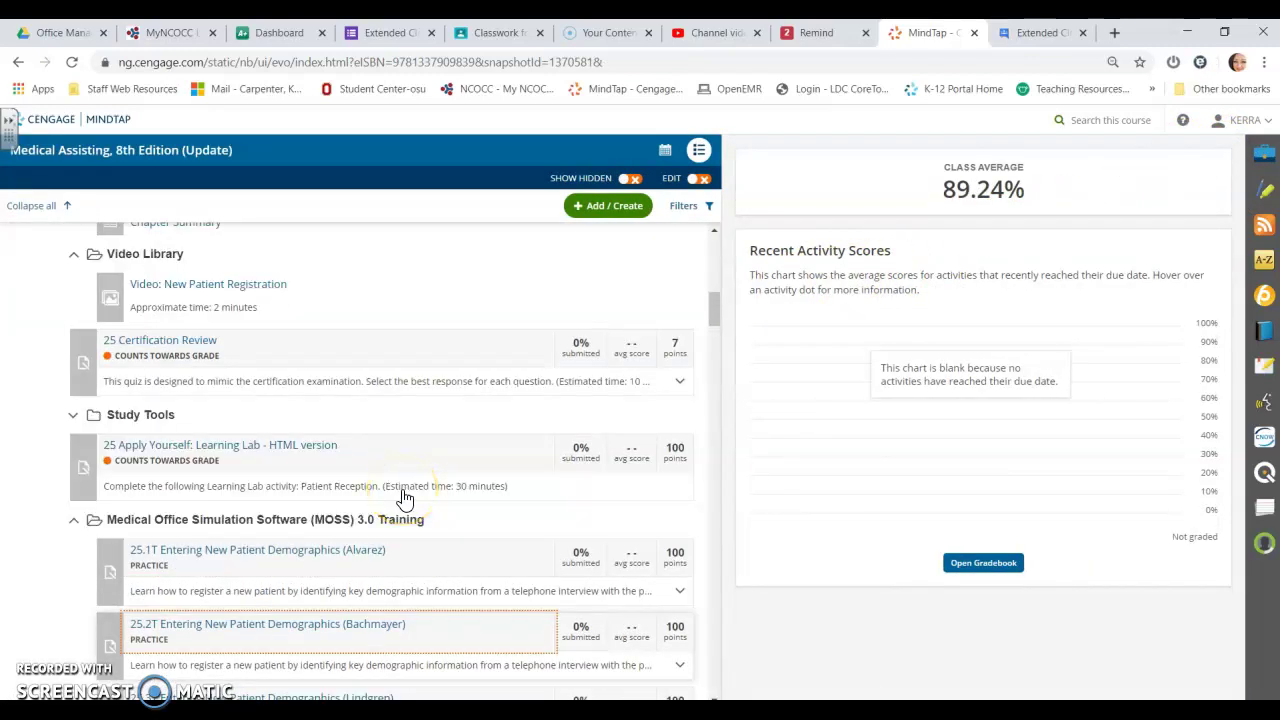